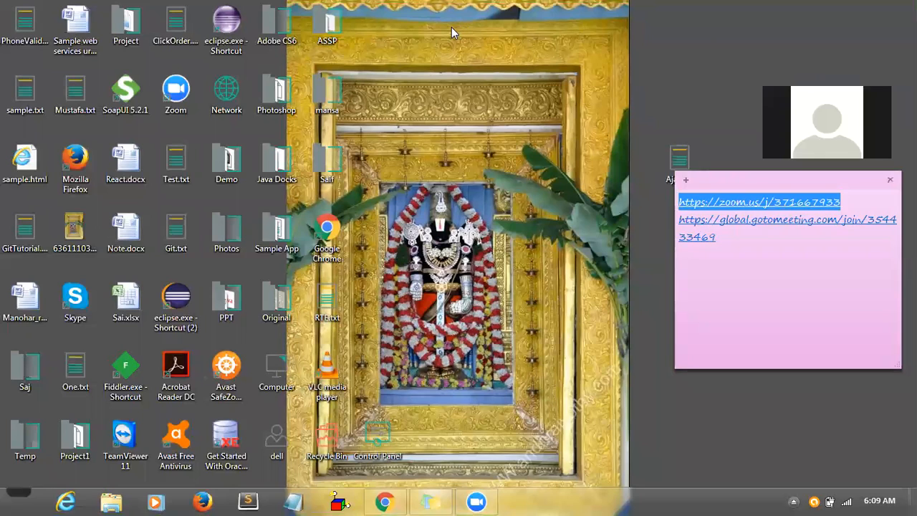
# - Start a Notepad note with "1.SOAP WebSer Testing :" on the first line and "SOAP UI :" on the second
pyautogui.click(126, 109)
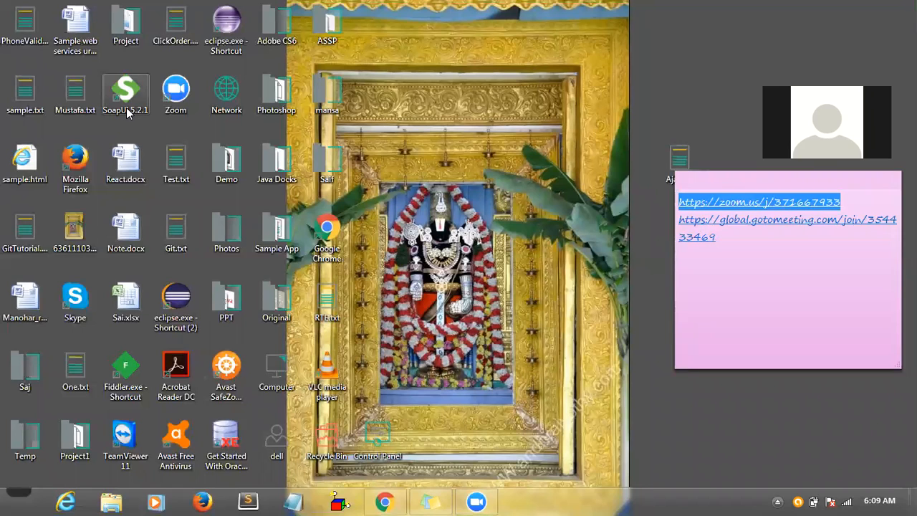
pyautogui.press('super+r')
pyautogui.write('notepad')
pyautogui.press('Return')
pyautogui.write('1.')
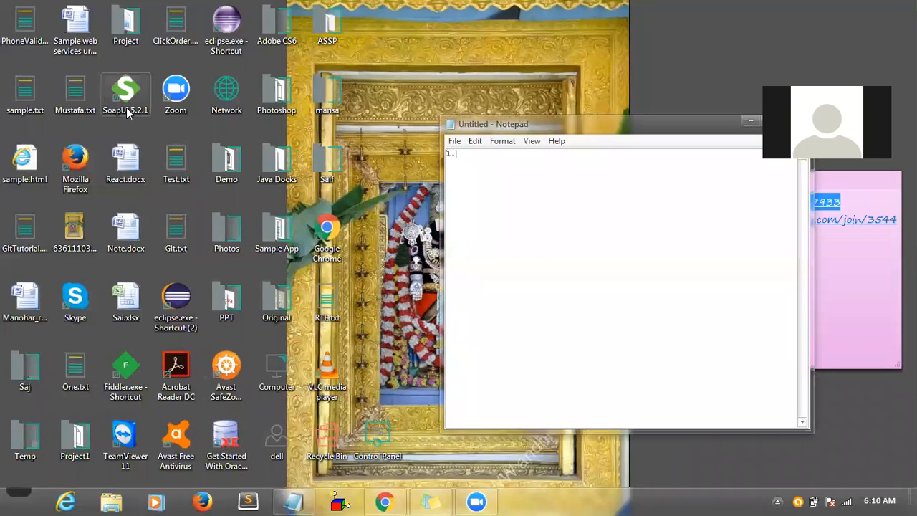
pyautogui.write('SOAP WebSer Testing :')
pyautogui.press('Return')
pyautogui.write('SOAP ')
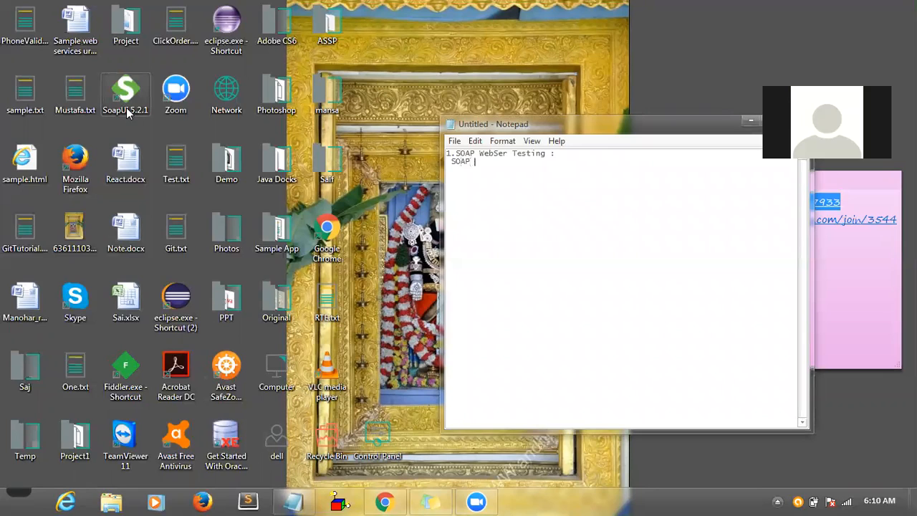
pyautogui.write('UI :')
# - In a new Chrome tab, search Google for "soapui", open the soapui.org site and highlight its address
pyautogui.click(383, 501)
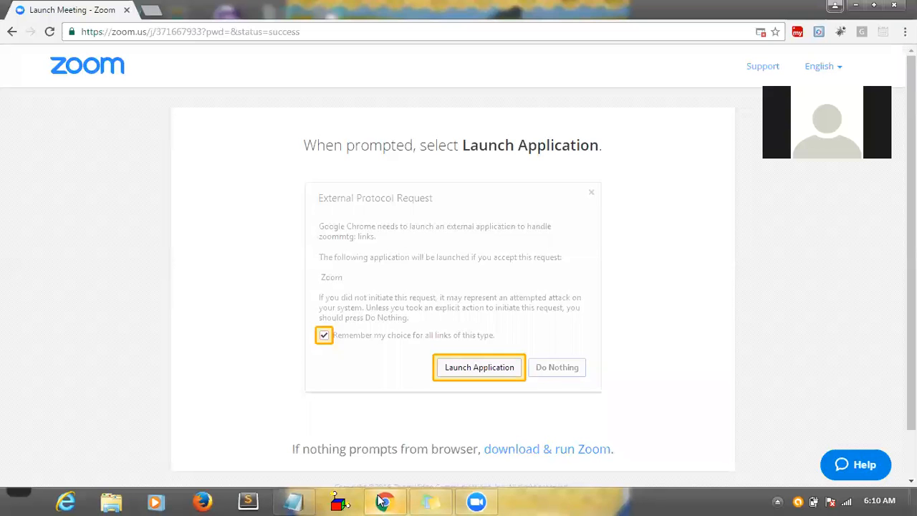
pyautogui.click(150, 11)
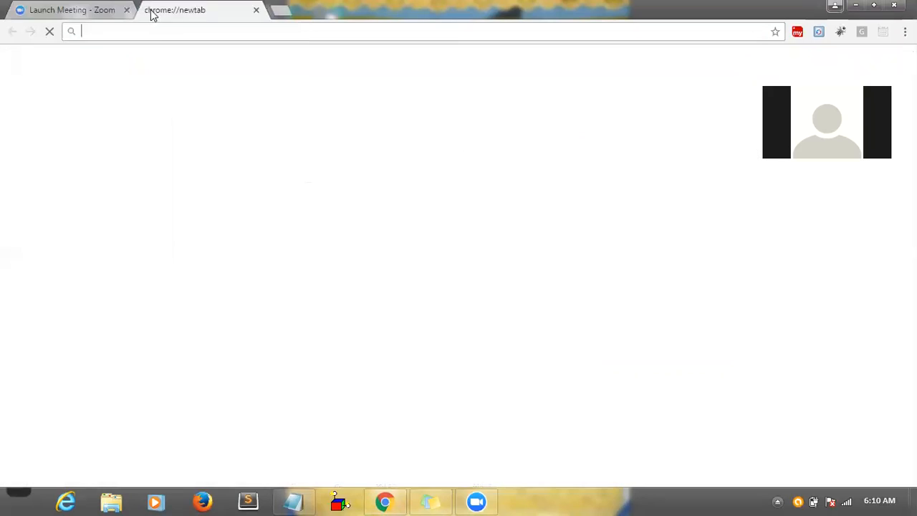
pyautogui.click(154, 32)
pyautogui.write('goo')
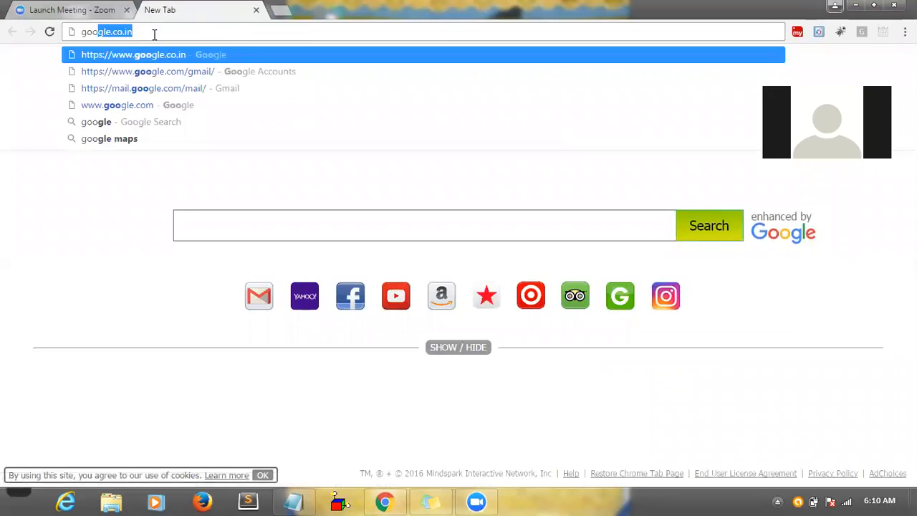
pyautogui.press('Return')
pyautogui.write('soap')
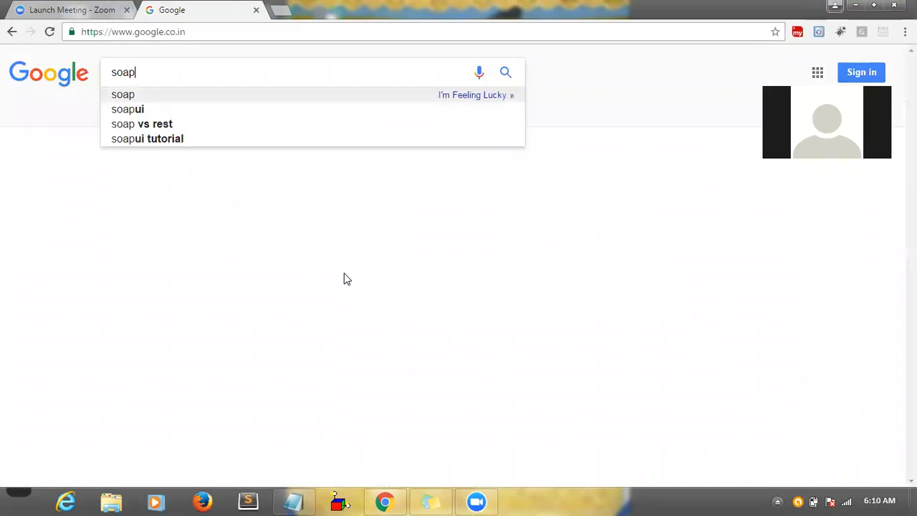
pyautogui.write('ui')
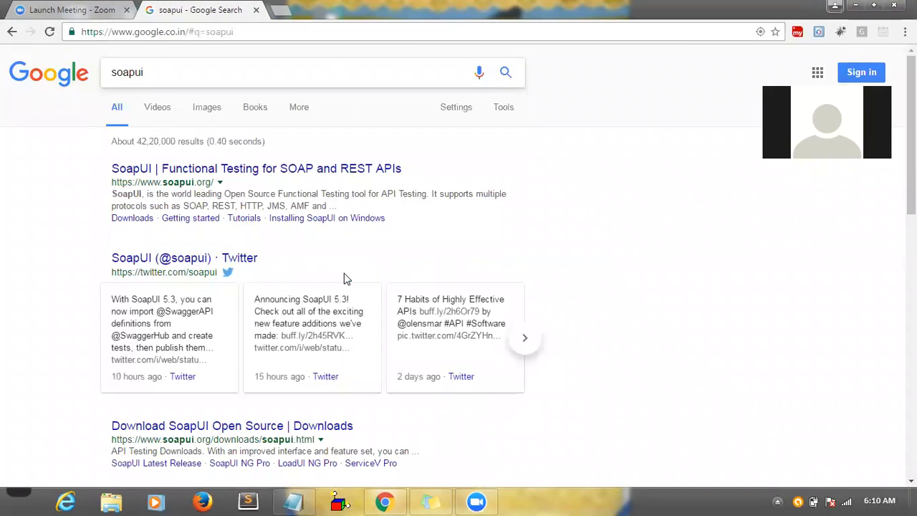
pyautogui.click(312, 174)
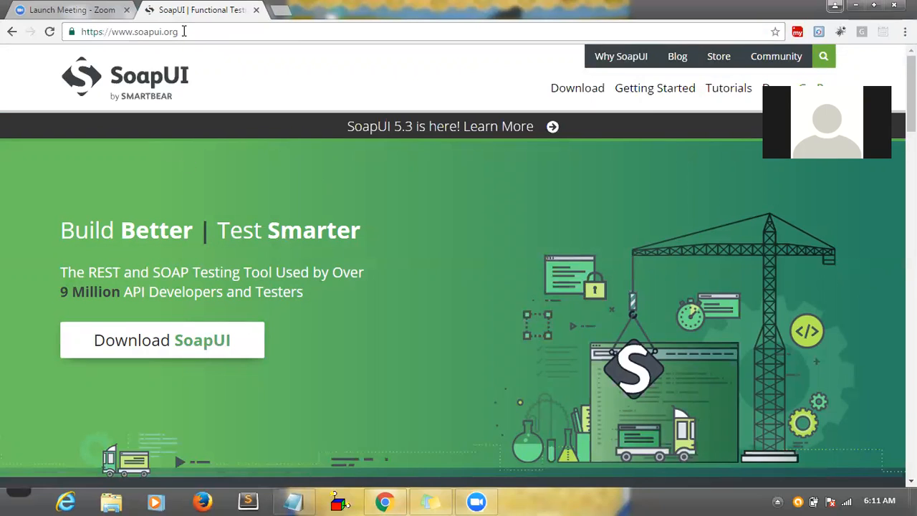
pyautogui.click(192, 30)
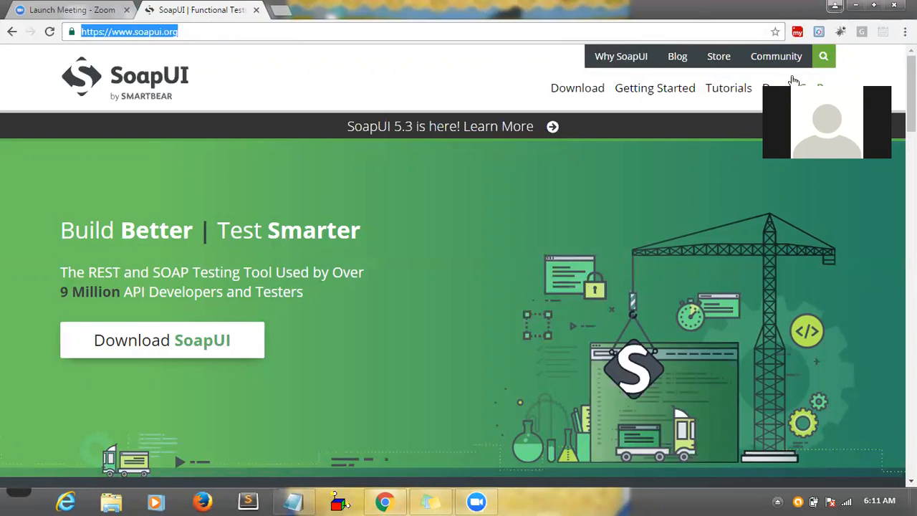
# - Switch to SoapUI and start a new SOAP project, placing the cursor in the Initial WSDL field
pyautogui.click(459, 344)
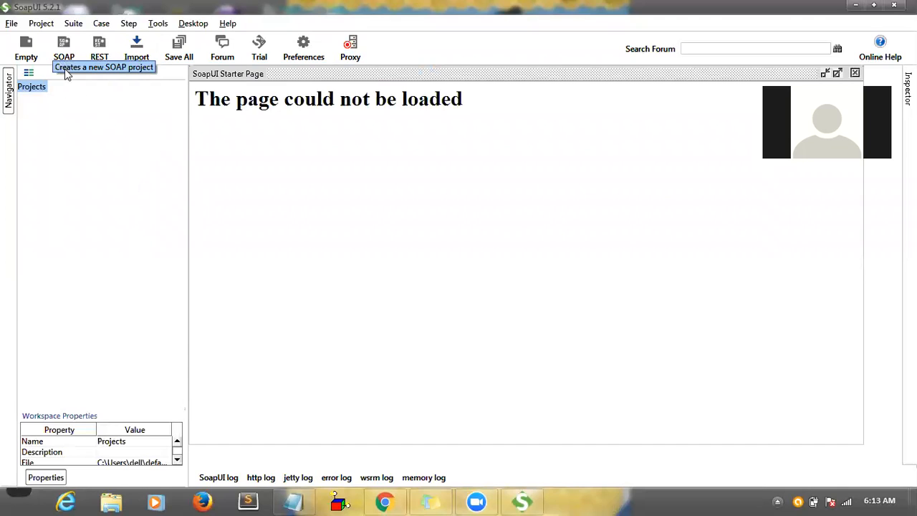
pyautogui.click(10, 23)
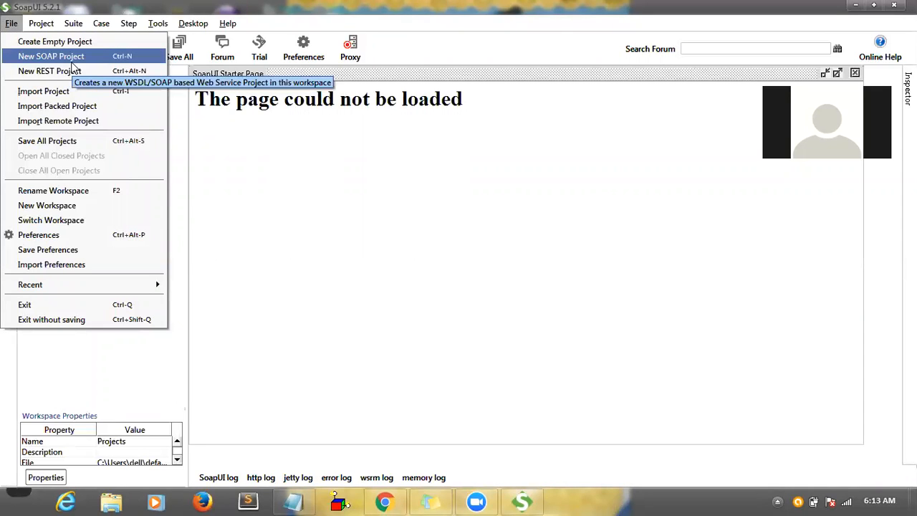
pyautogui.click(256, 217)
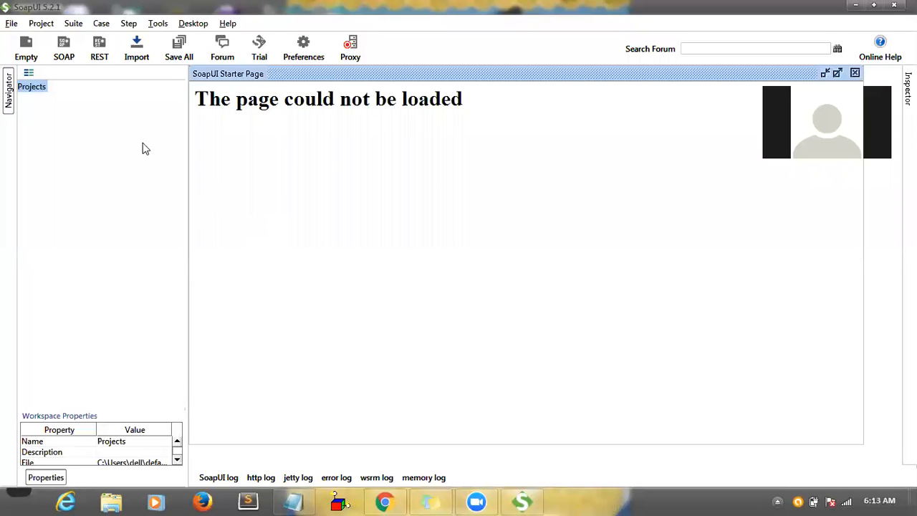
pyautogui.click(63, 57)
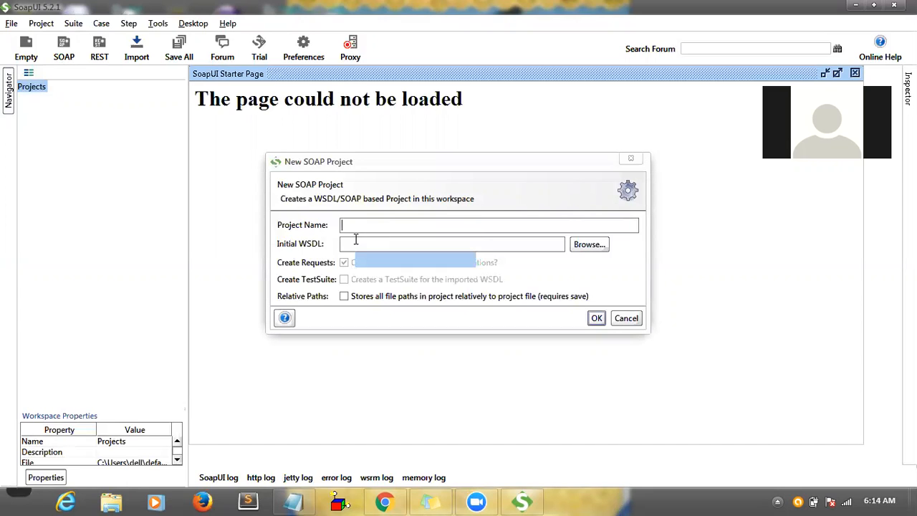
pyautogui.click(354, 241)
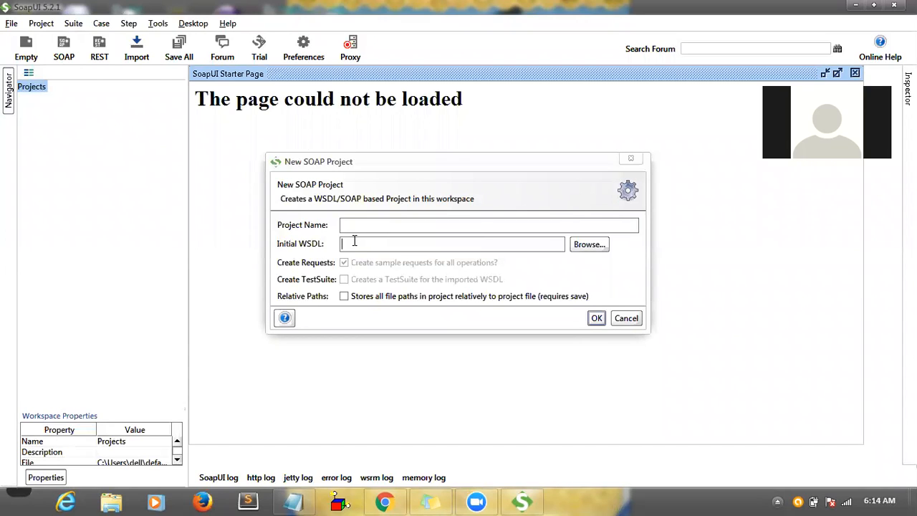
# - Open "Sample web services url.docx" in Word from the desktop and highlight the links listed under SOAP Webservices
pyautogui.press('super+d')
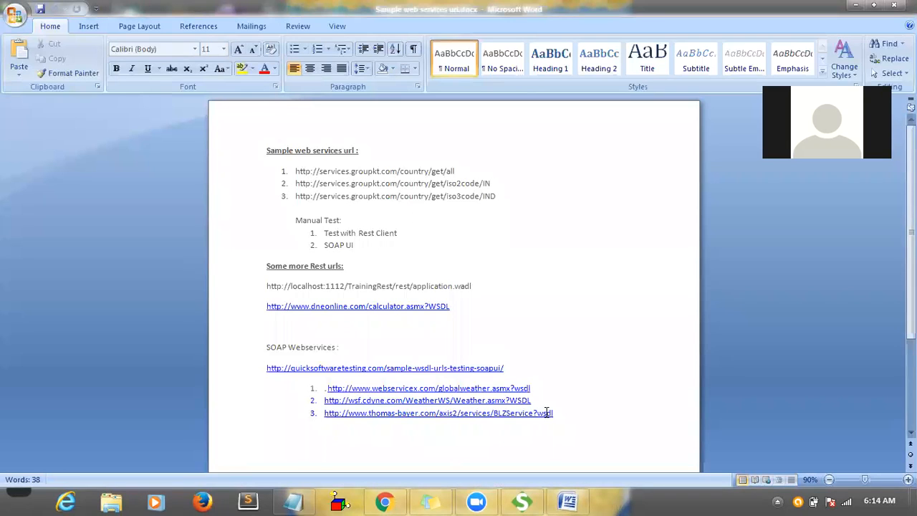
pyautogui.moveTo(578, 419); pyautogui.dragTo(276, 369)
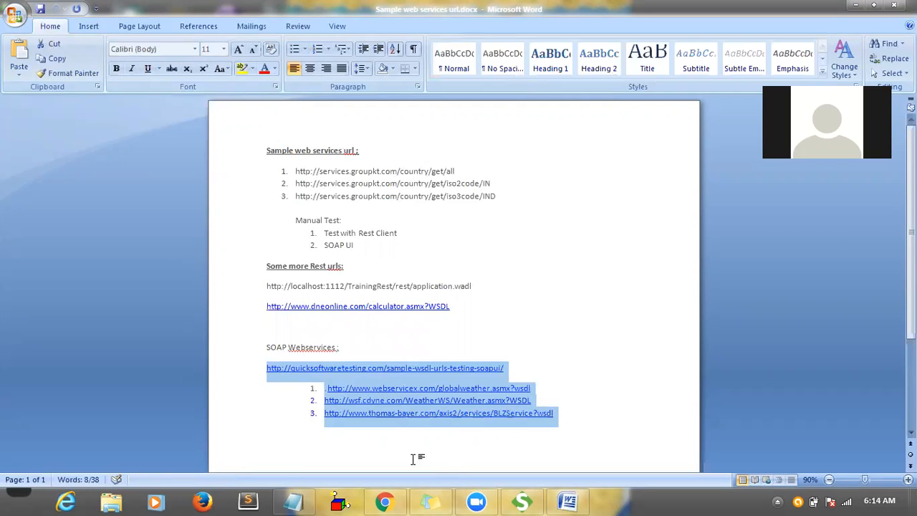
pyautogui.moveTo(484, 501)
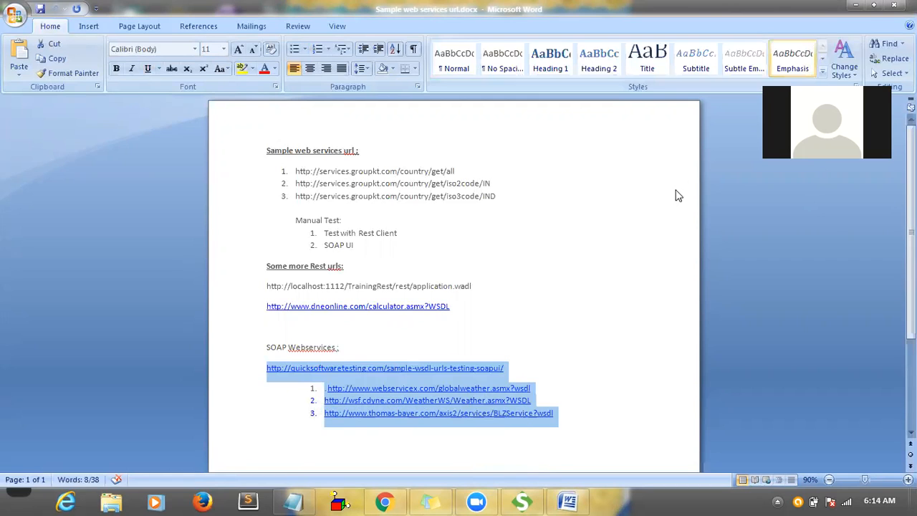
pyautogui.click(429, 337)
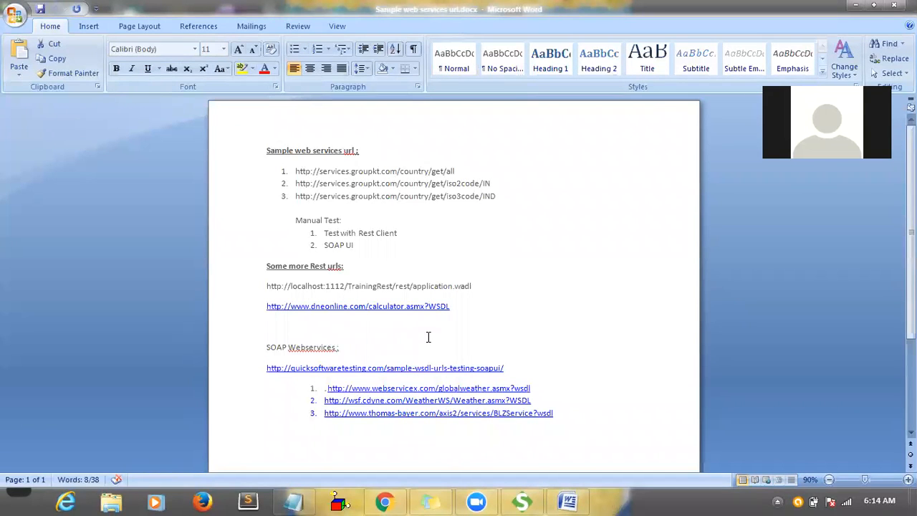
pyautogui.click(770, 305)
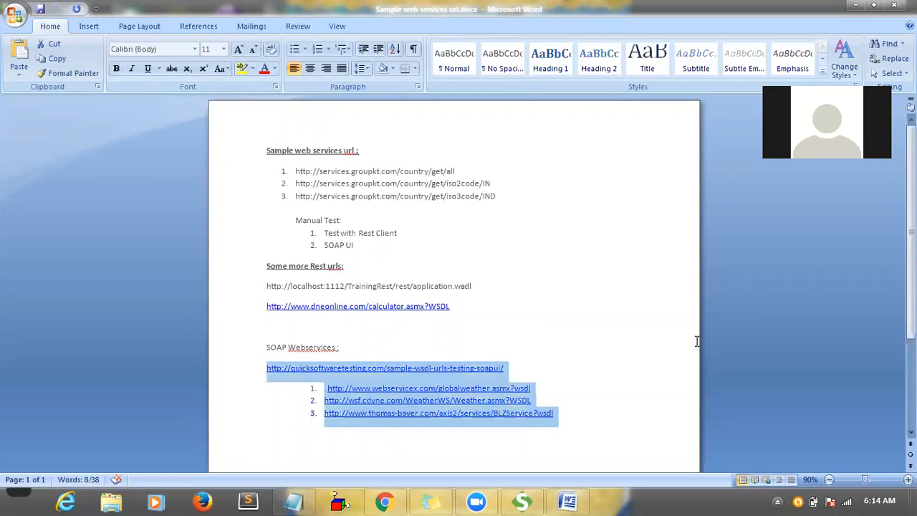
pyautogui.click(653, 347)
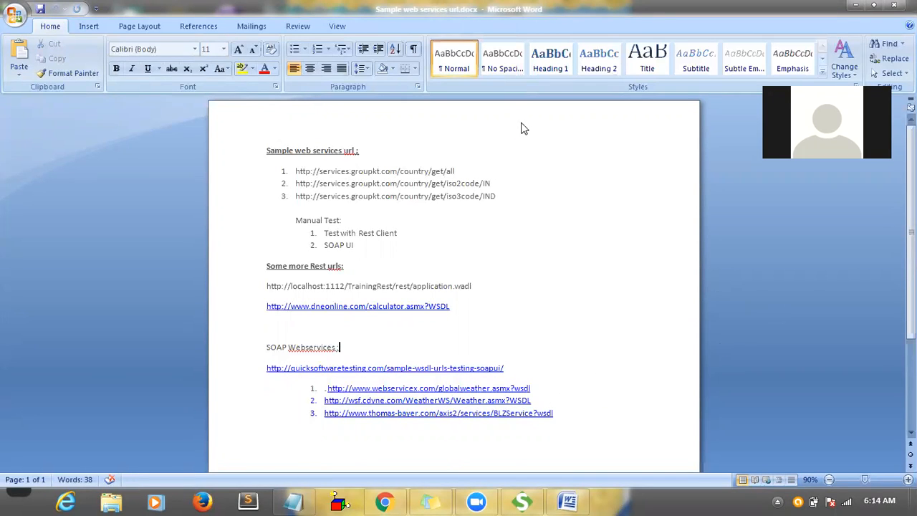
pyautogui.click(544, 388)
pyautogui.moveTo(529, 388); pyautogui.dragTo(323, 388)
pyautogui.hotkey('ctrl', 'c')
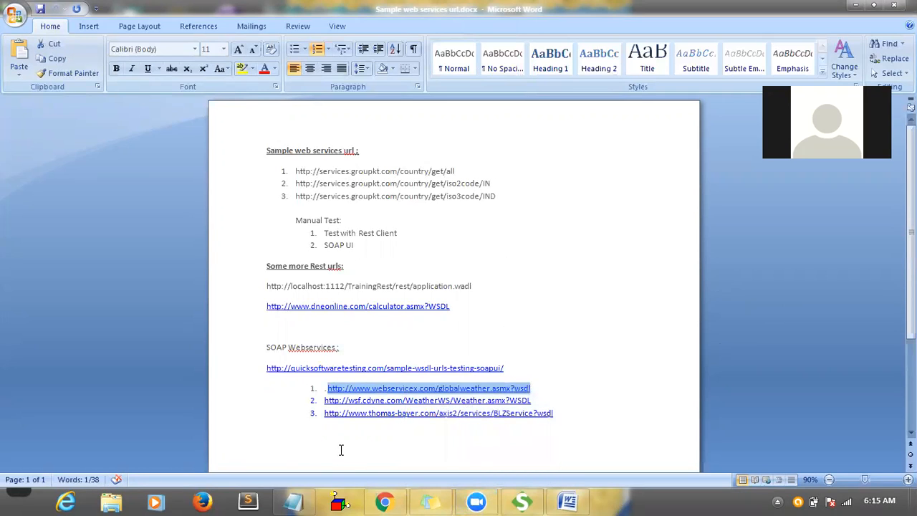
pyautogui.click(384, 502)
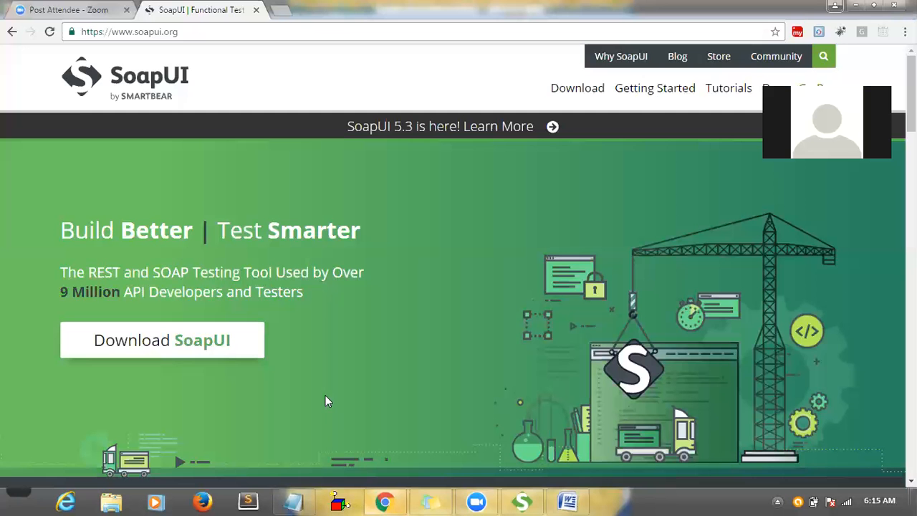
pyautogui.click(280, 11)
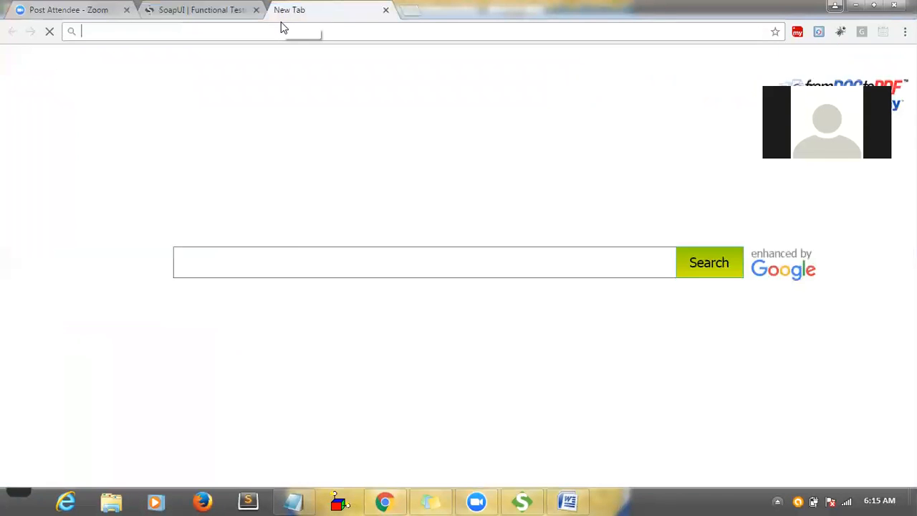
pyautogui.hotkey('ctrl', 'v')
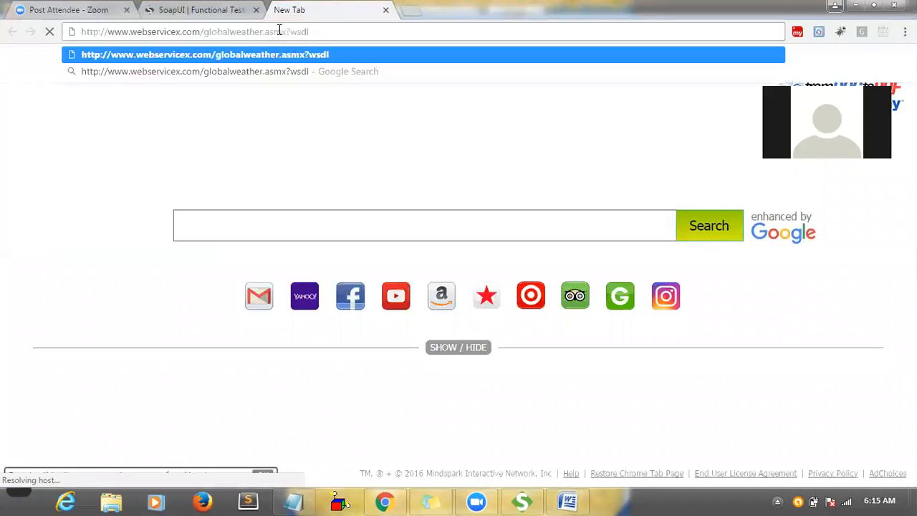
pyautogui.press('Return')
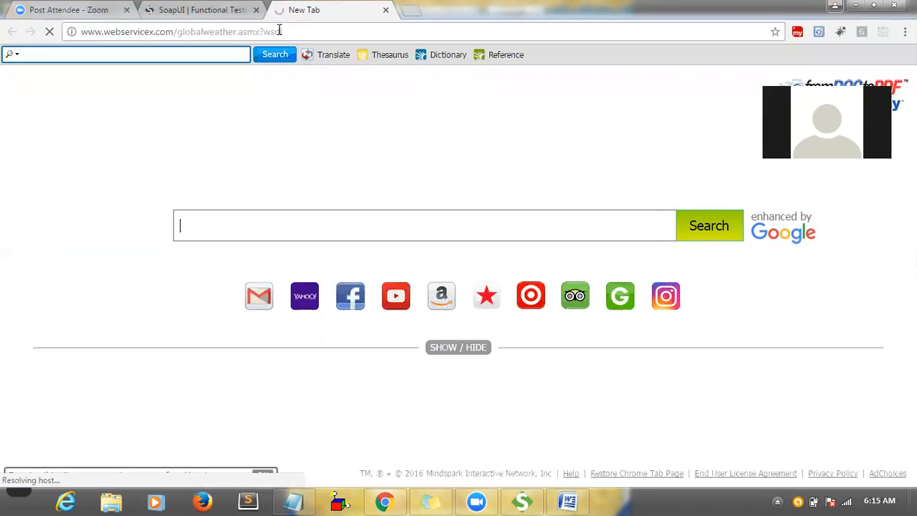
pyautogui.click(279, 31)
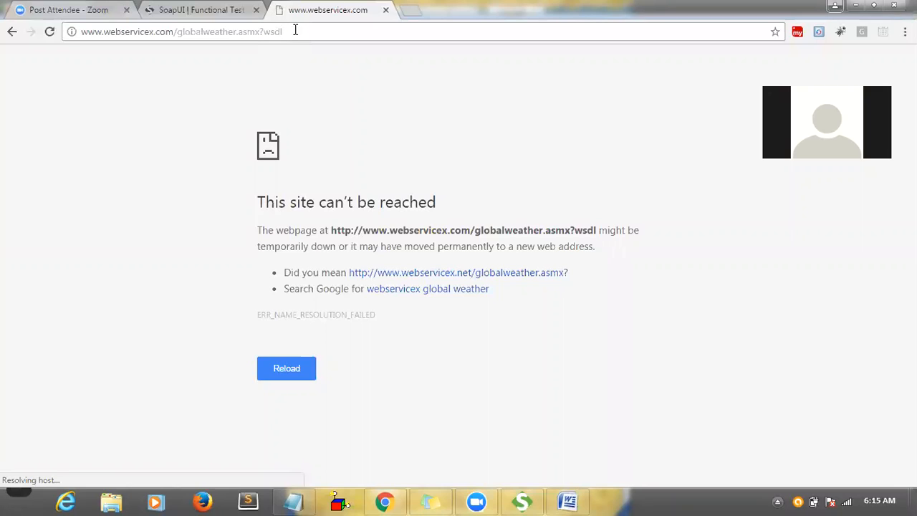
pyautogui.press('Return')
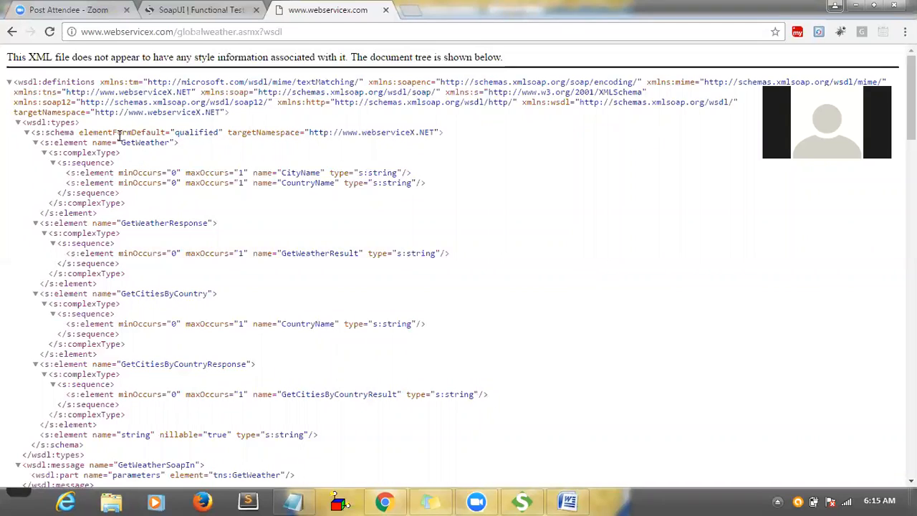
# - Examine the global weather WSDL, covering the GlobalWeather service ports, the operations and the GetWeatherResult element
pyautogui.scroll(-7, 168, 133)
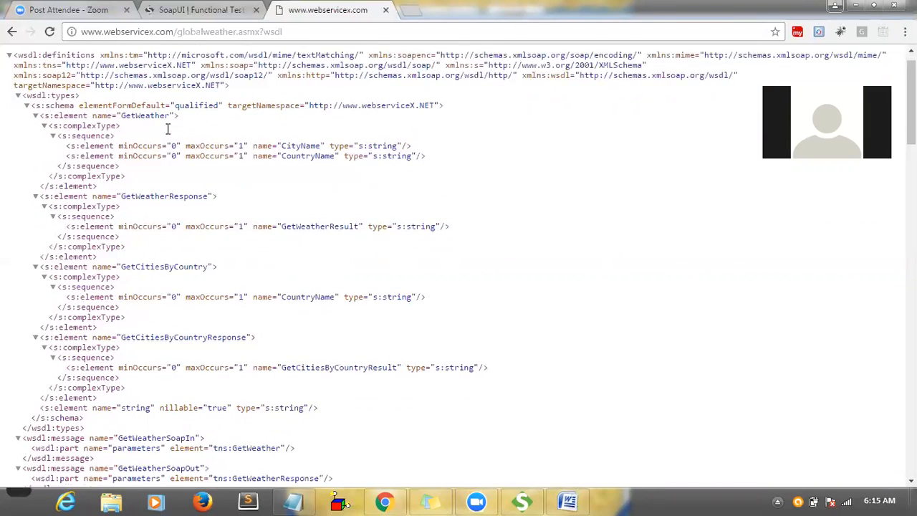
pyautogui.scroll(-10, 168, 133)
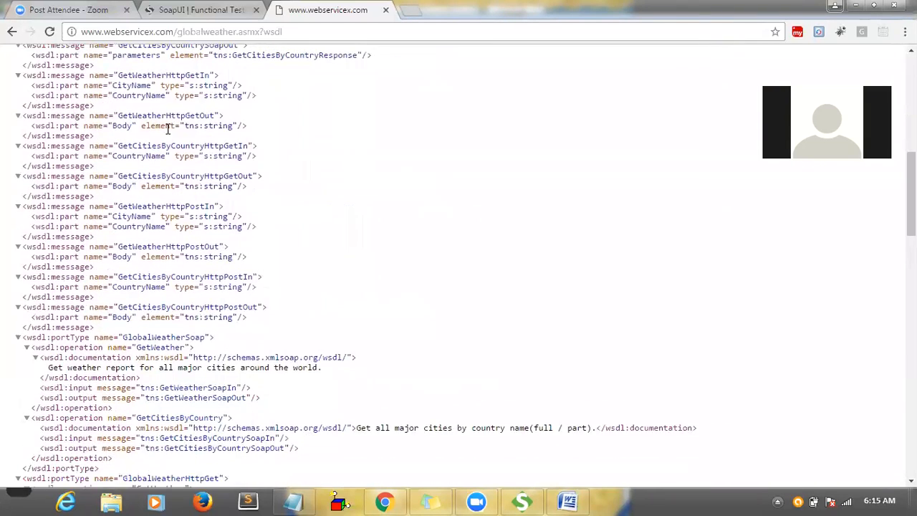
pyautogui.scroll(-9, 168, 129)
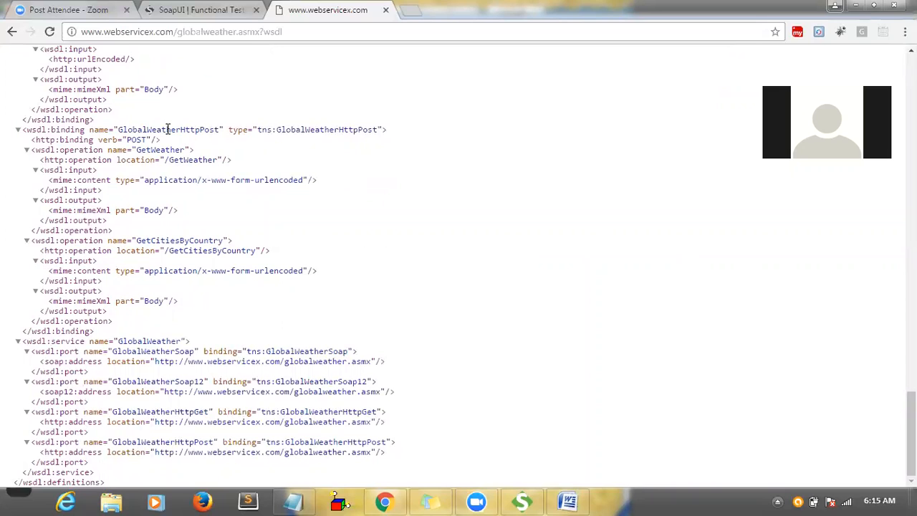
pyautogui.doubleClick(147, 341)
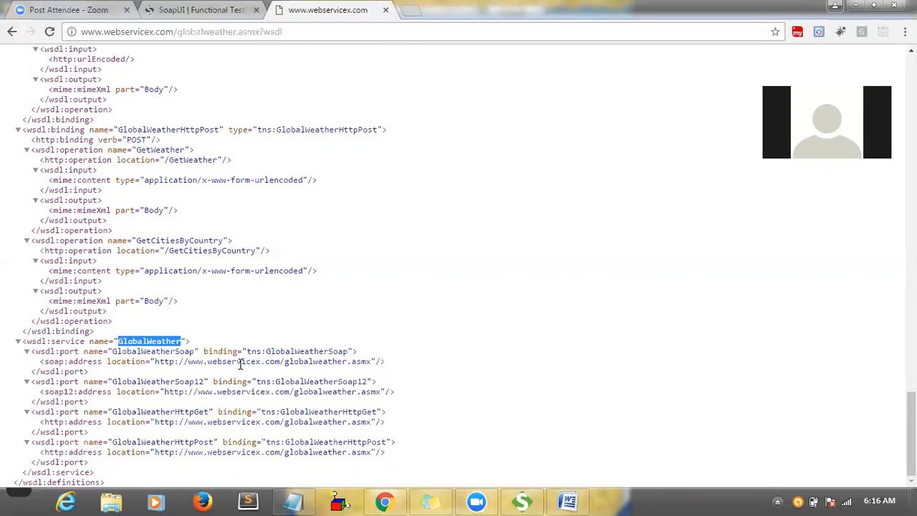
pyautogui.click(166, 378)
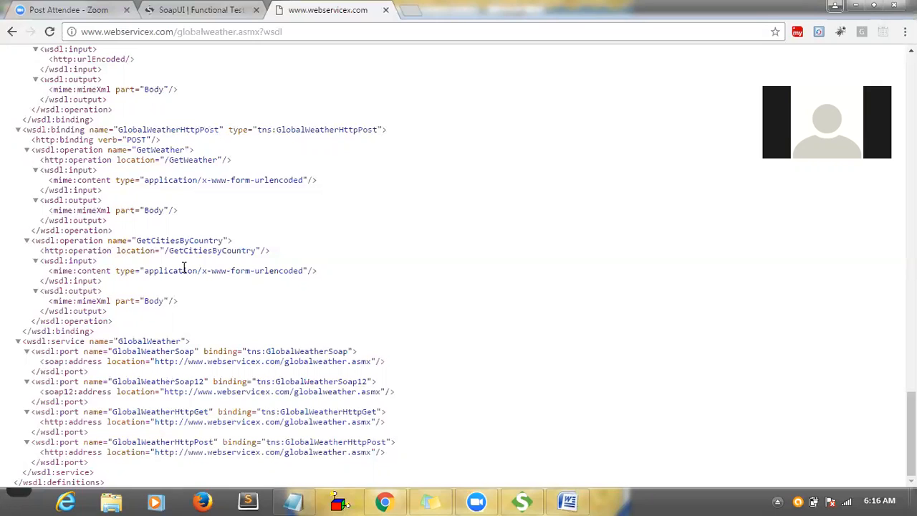
pyautogui.scroll(20, 827, 128)
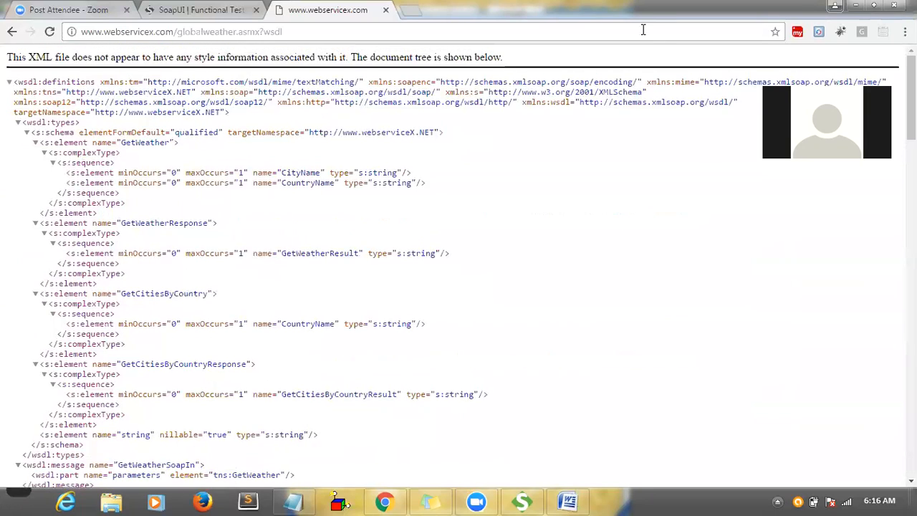
pyautogui.click(642, 29)
pyautogui.press('Return')
pyautogui.doubleClick(294, 253)
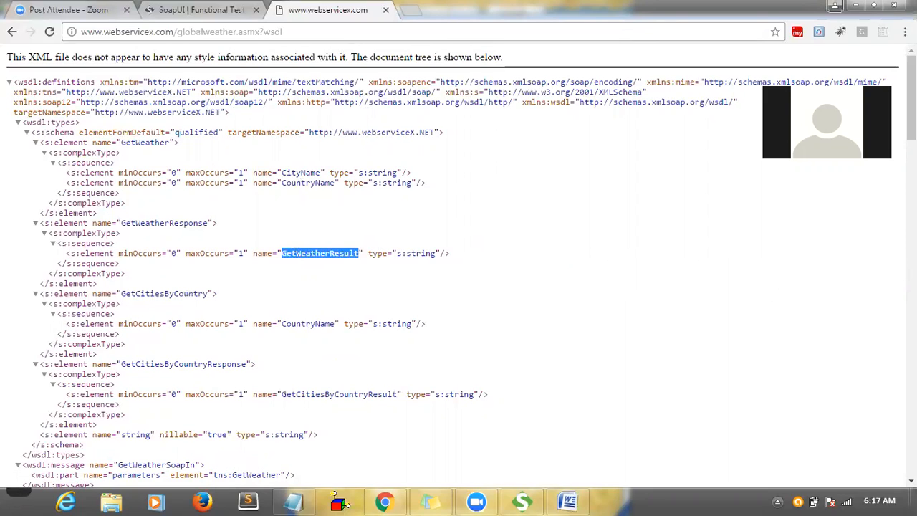
# - Examine the global weather WSDL's messages and port types, reading the documentation of the GetWeather and GetCitiesByCountry operations
pyautogui.scroll(-1, 458, 265)
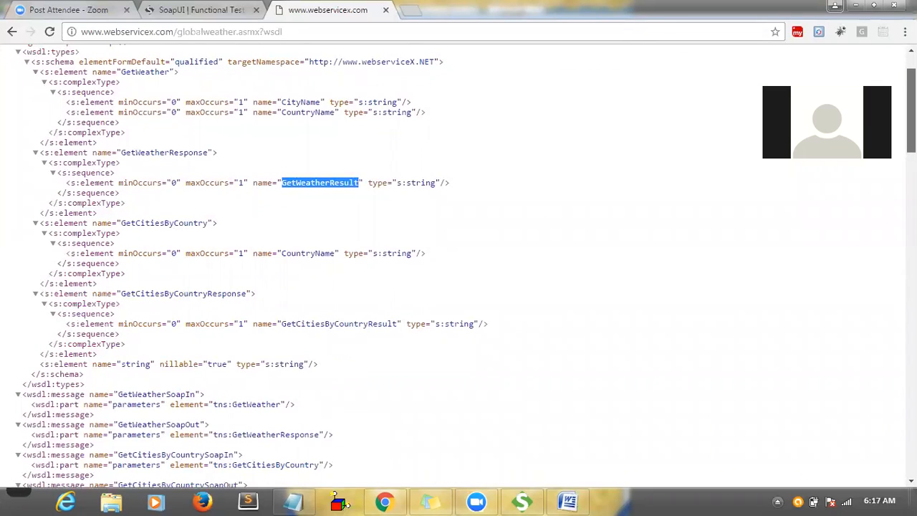
pyautogui.scroll(-2, 459, 265)
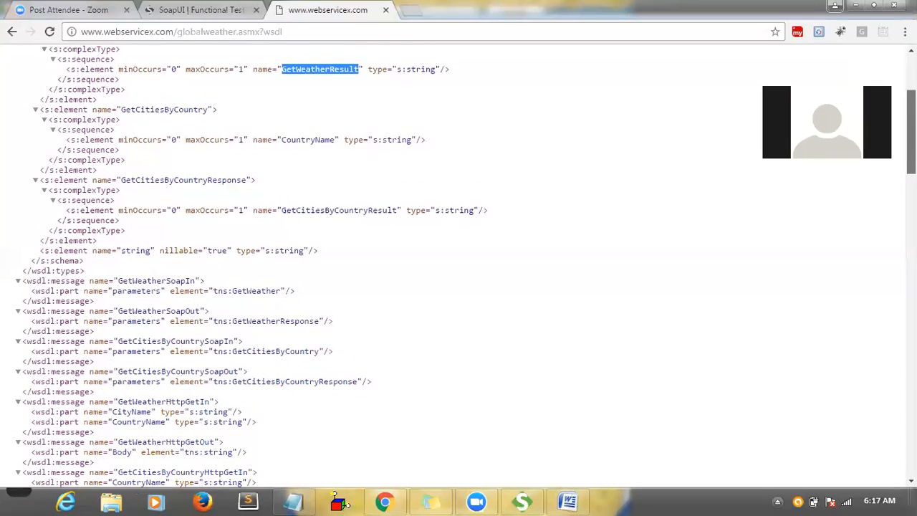
pyautogui.scroll(-2, 458, 265)
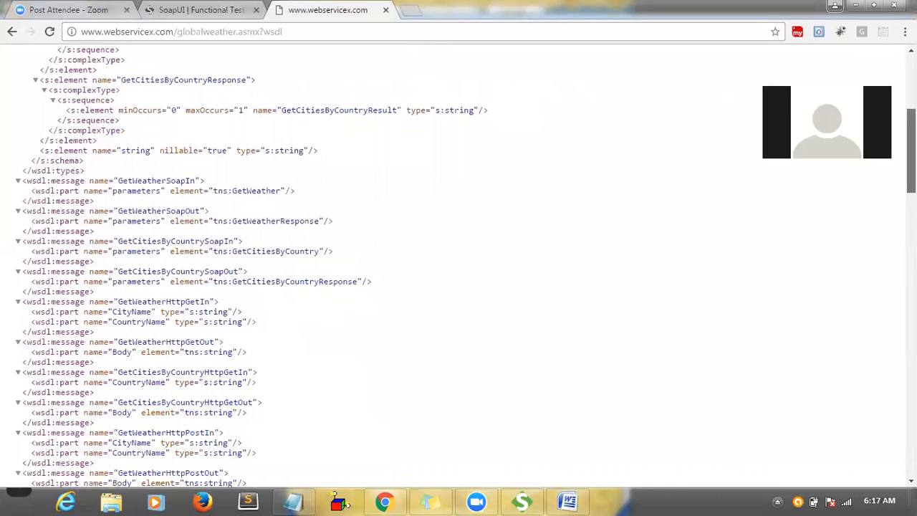
pyautogui.scroll(-2, 458, 265)
pyautogui.scroll(-4, 458, 265)
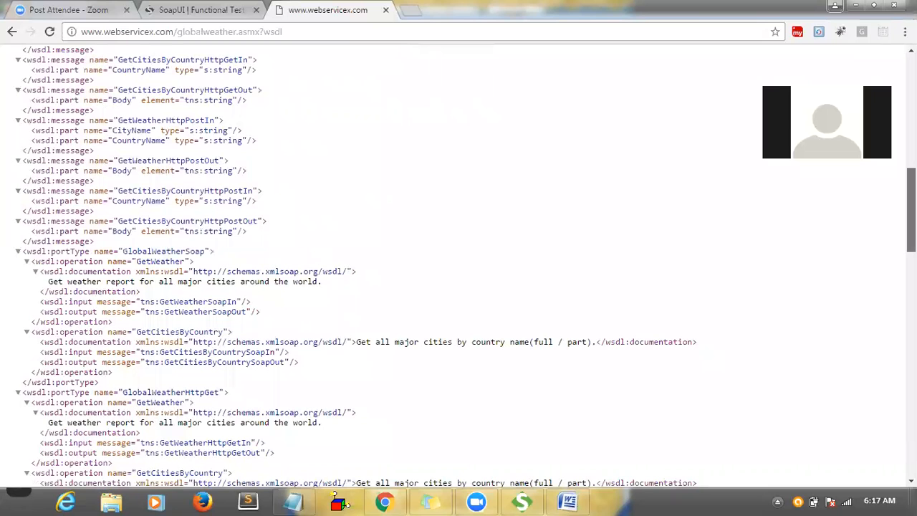
pyautogui.scroll(-3, 458, 265)
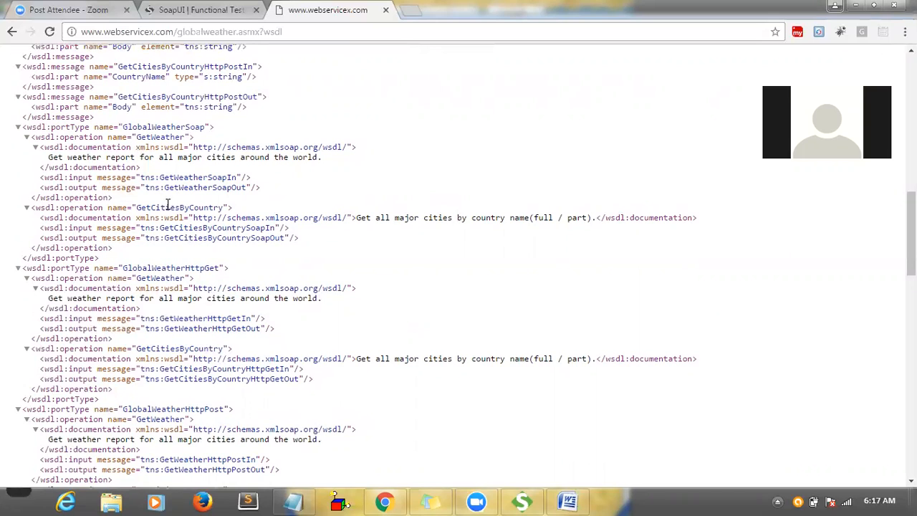
pyautogui.moveTo(146, 207); pyautogui.dragTo(204, 209)
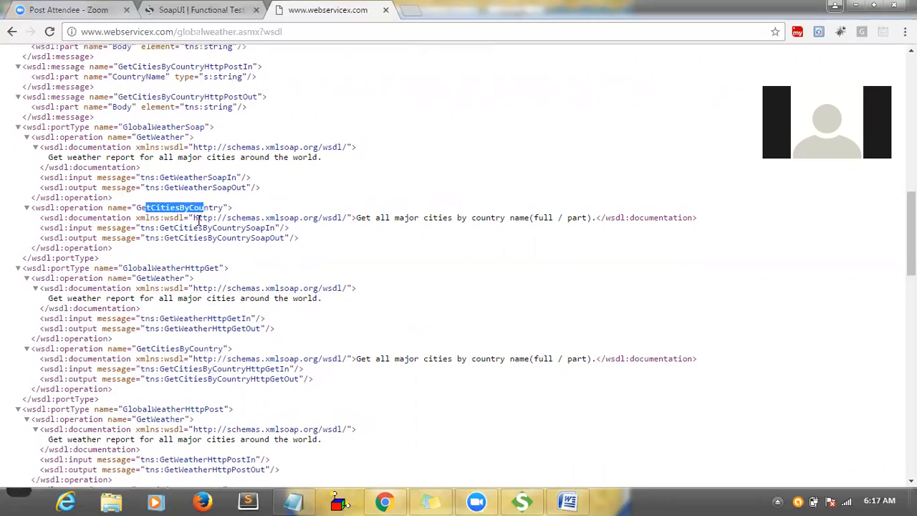
pyautogui.moveTo(127, 266); pyautogui.dragTo(177, 267)
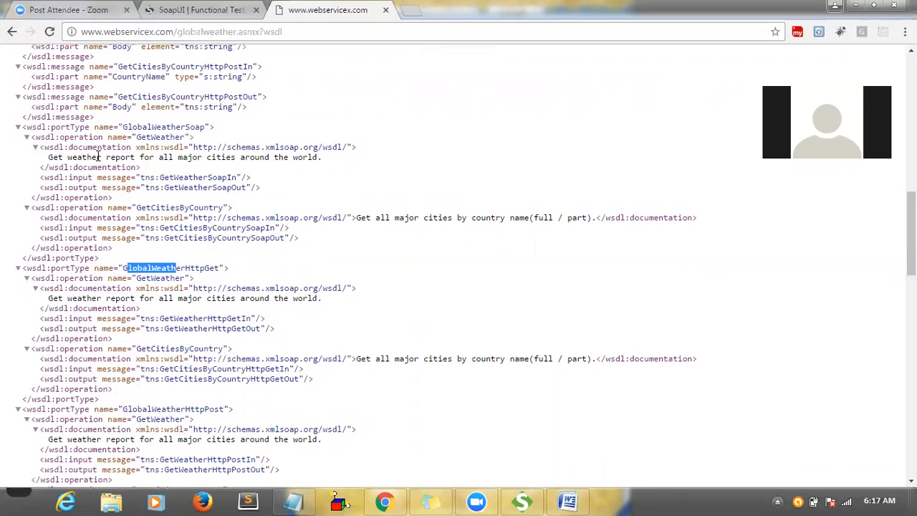
pyautogui.moveTo(47, 157); pyautogui.dragTo(330, 162)
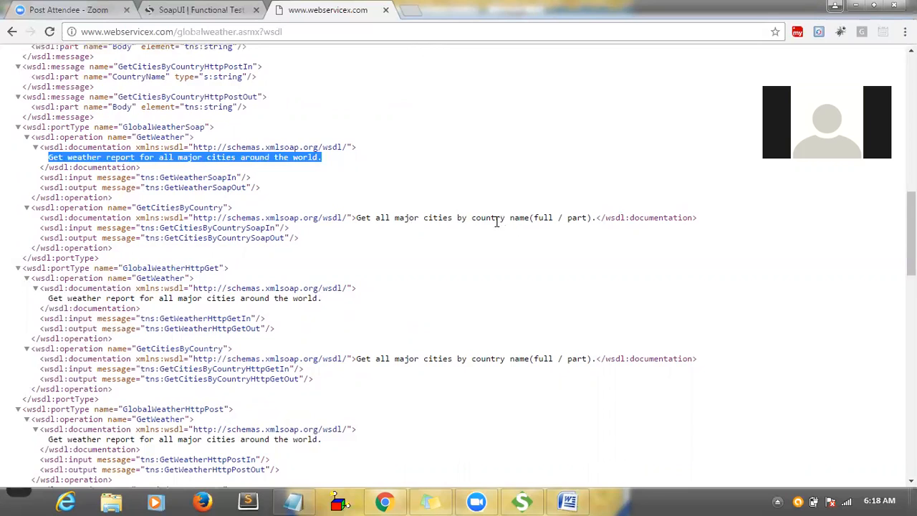
pyautogui.moveTo(473, 217); pyautogui.dragTo(594, 219)
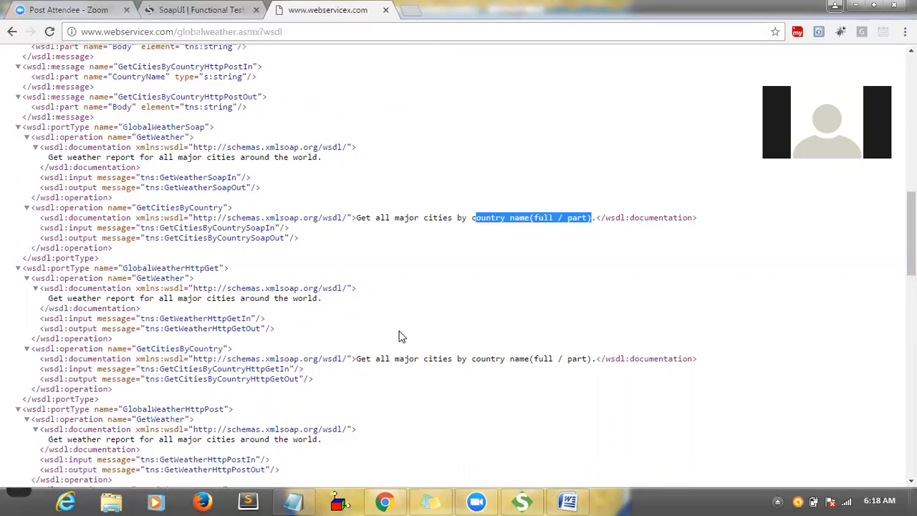
# - Copy the WSDL page's address, switch to SoapUI, and replace the open New SOAP Project dialog with a fresh one
pyautogui.click(307, 33)
pyautogui.hotkey('ctrl', 'c')
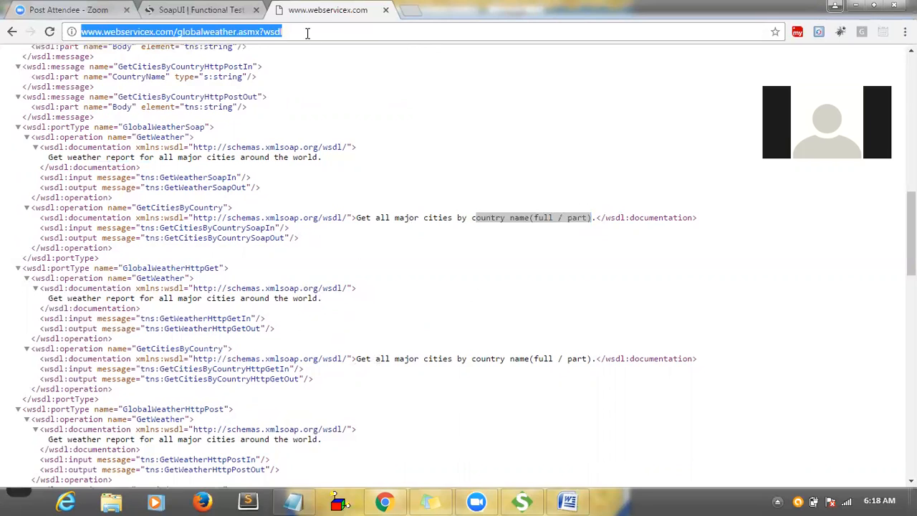
pyautogui.click(522, 501)
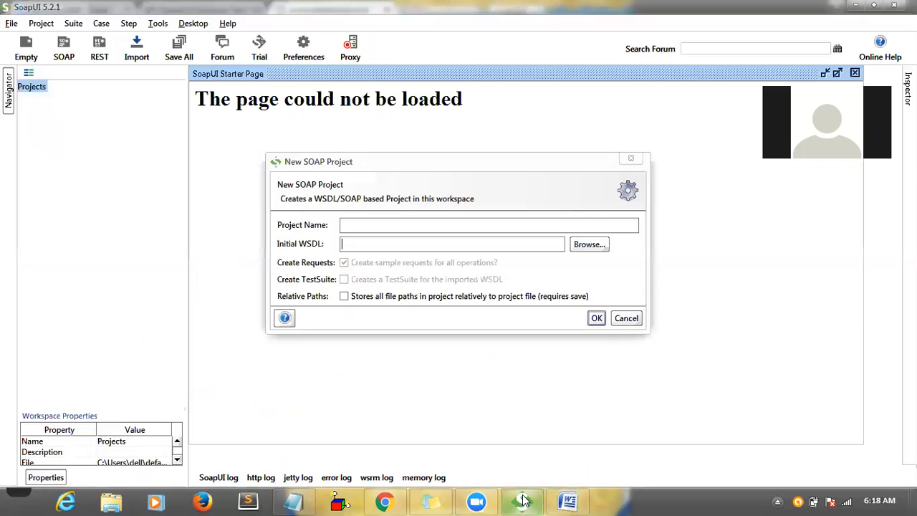
pyautogui.click(620, 320)
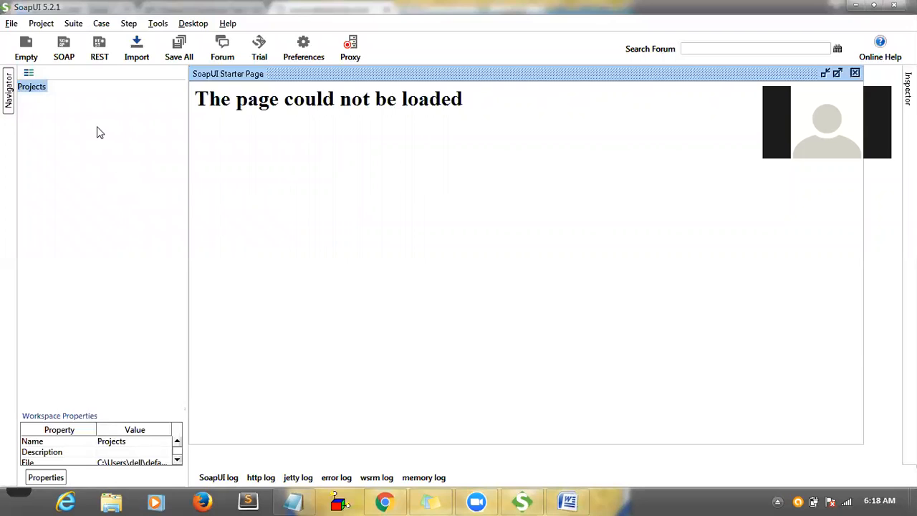
pyautogui.click(65, 49)
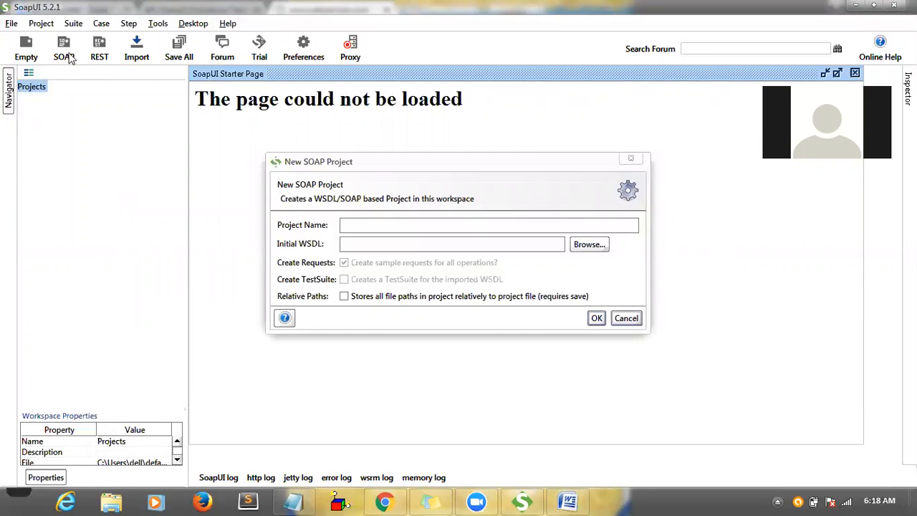
pyautogui.click(375, 228)
pyautogui.write('TestSoapProject')
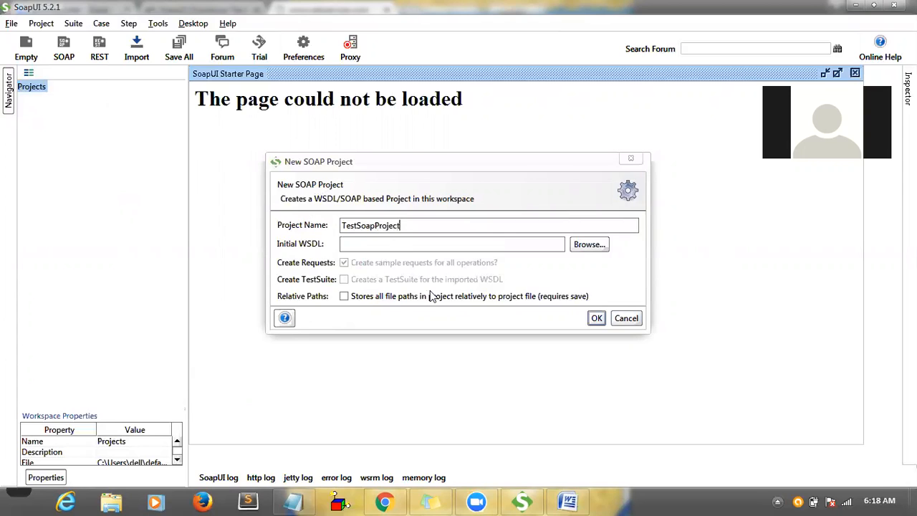
pyautogui.click(370, 243)
pyautogui.hotkey('ctrl', 'v')
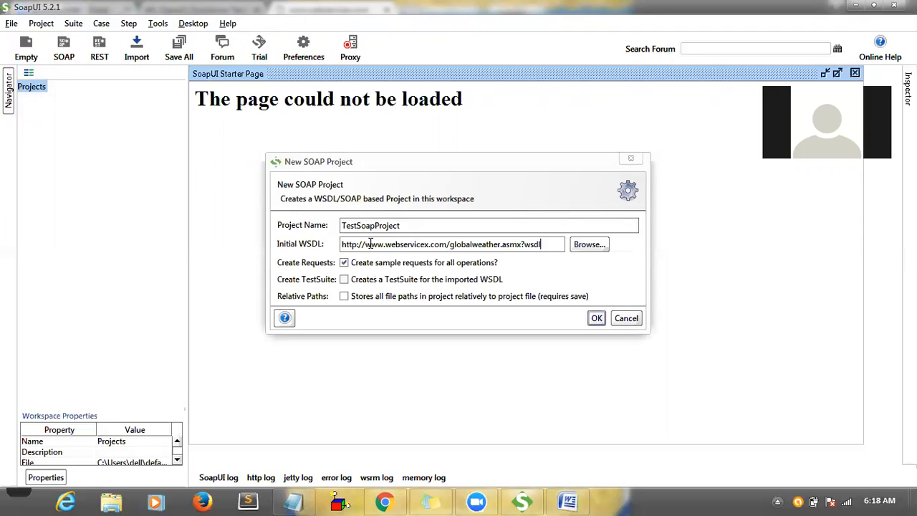
pyautogui.moveTo(543, 244); pyautogui.dragTo(334, 248)
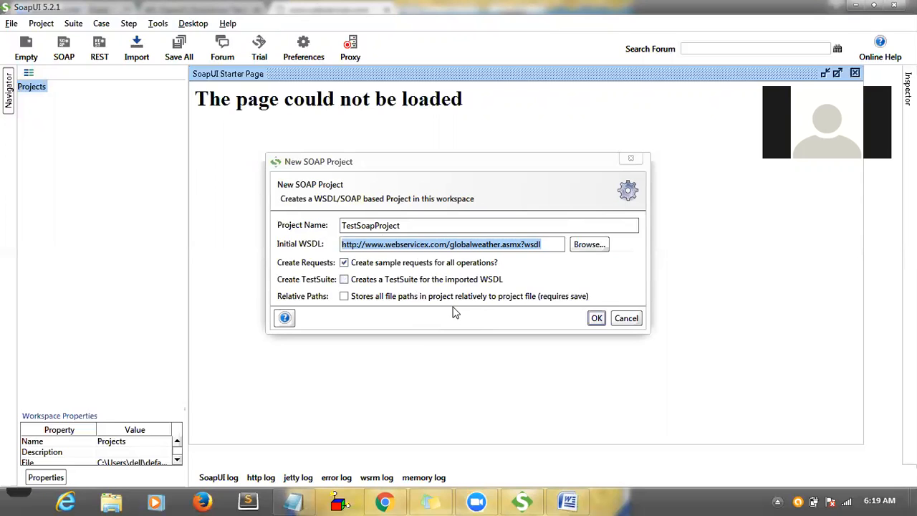
pyautogui.click(596, 320)
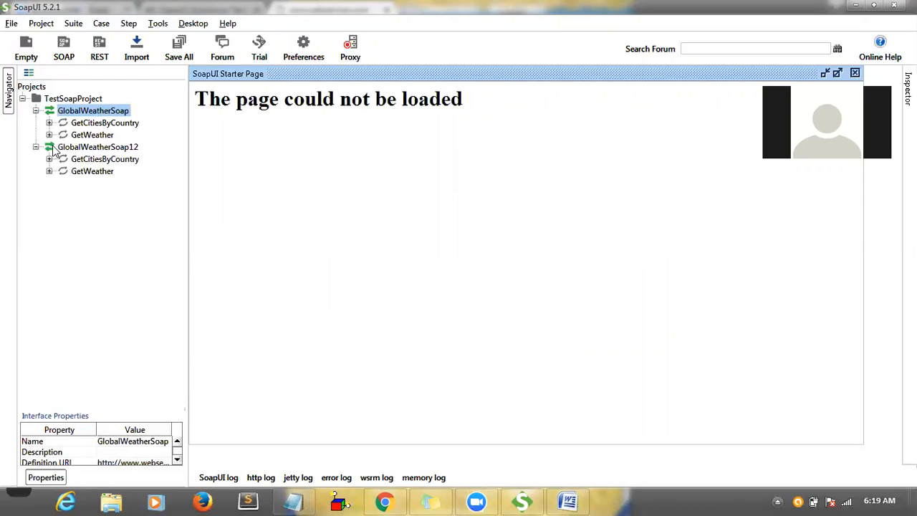
# - Expand the GetCitiesByCountry and GetWeather operations under both GlobalWeatherSoap and GlobalWeatherSoap12 in the project tree
pyautogui.click(49, 123)
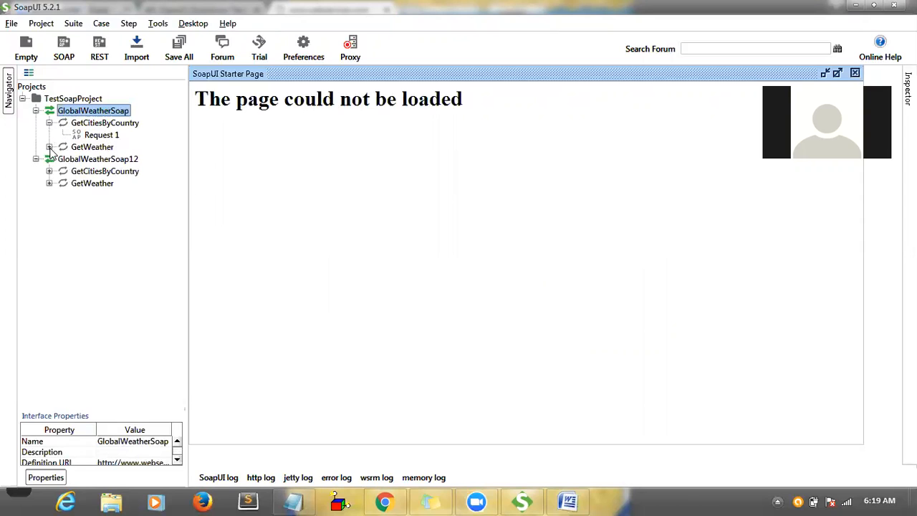
pyautogui.click(49, 147)
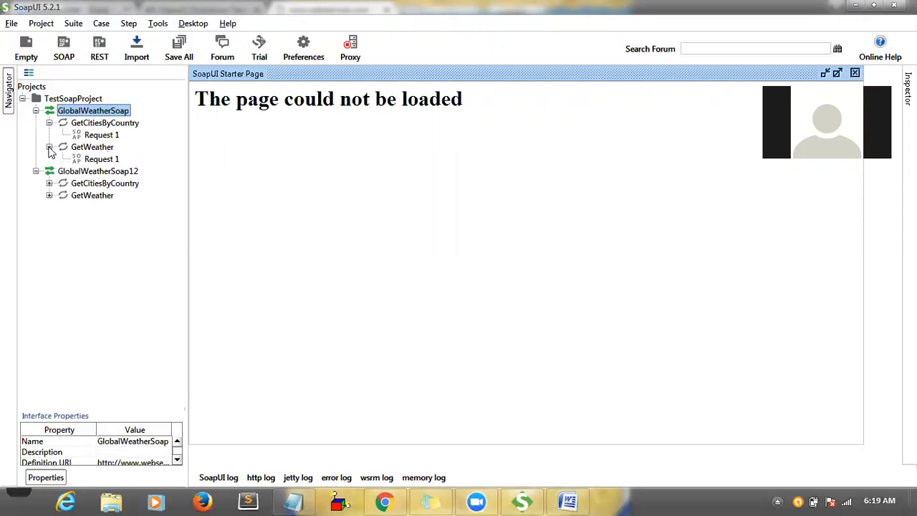
pyautogui.click(49, 183)
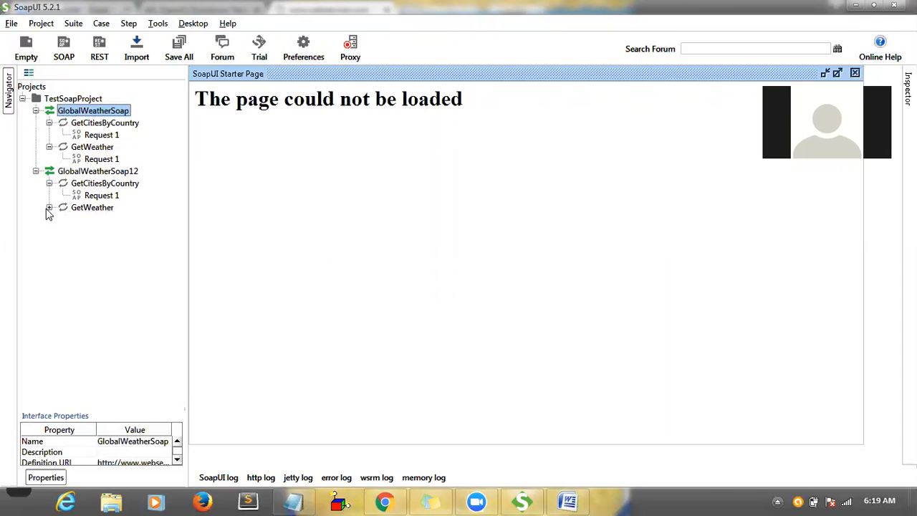
pyautogui.click(49, 207)
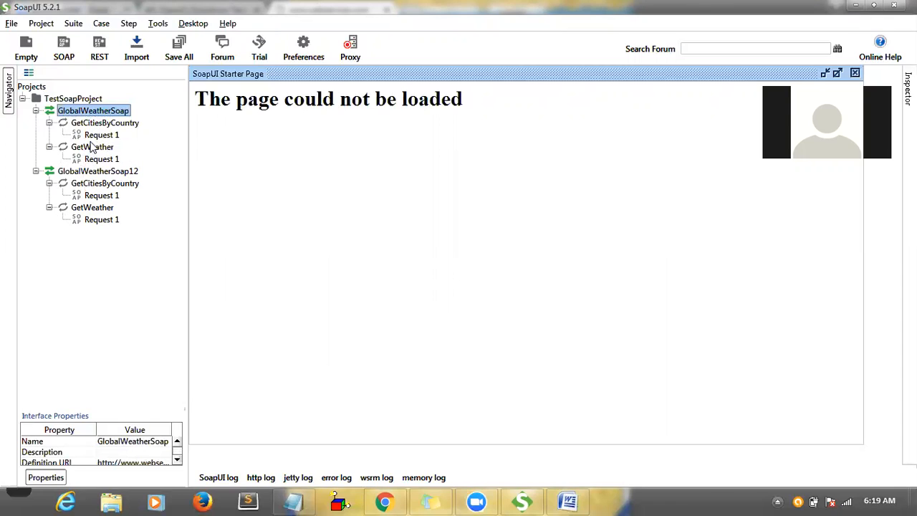
# - Compare the sample requests of GetCitiesByCountry and GetWeather under GlobalWeatherSoap12 in the project tree
pyautogui.click(92, 197)
pyautogui.click(92, 221)
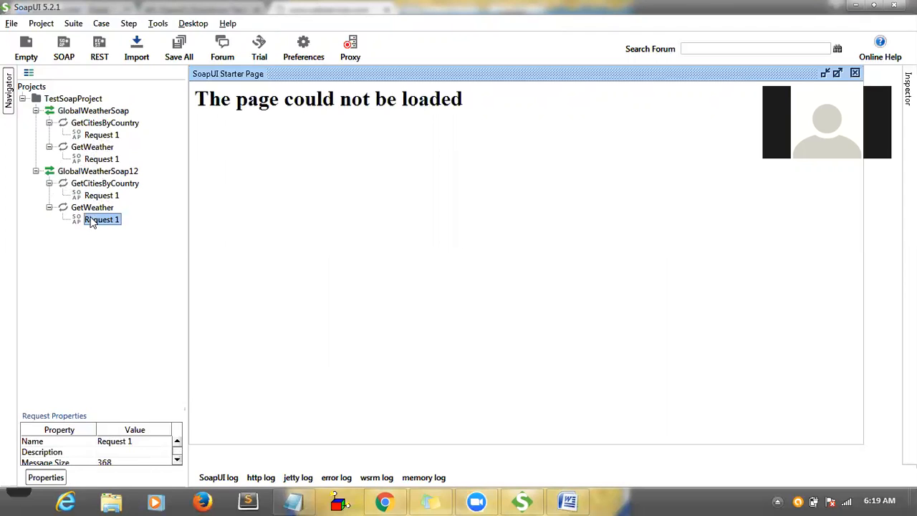
pyautogui.click(94, 197)
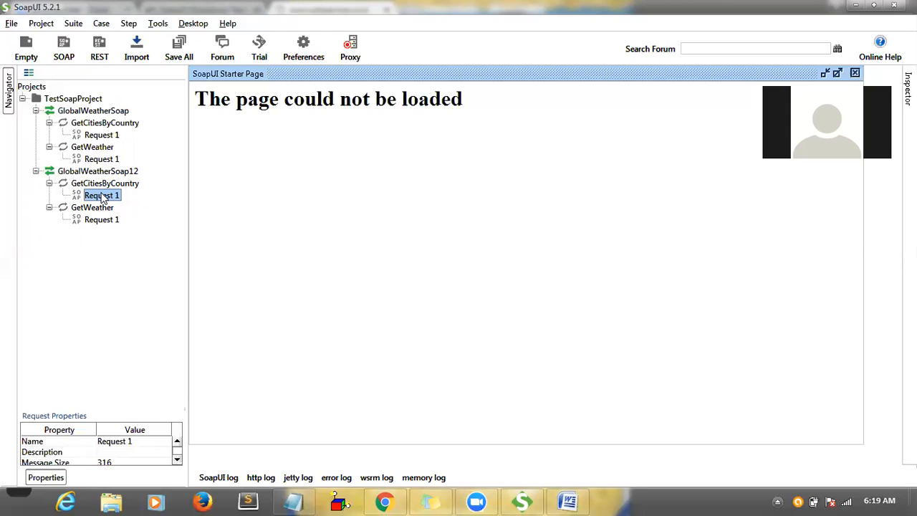
pyautogui.click(107, 221)
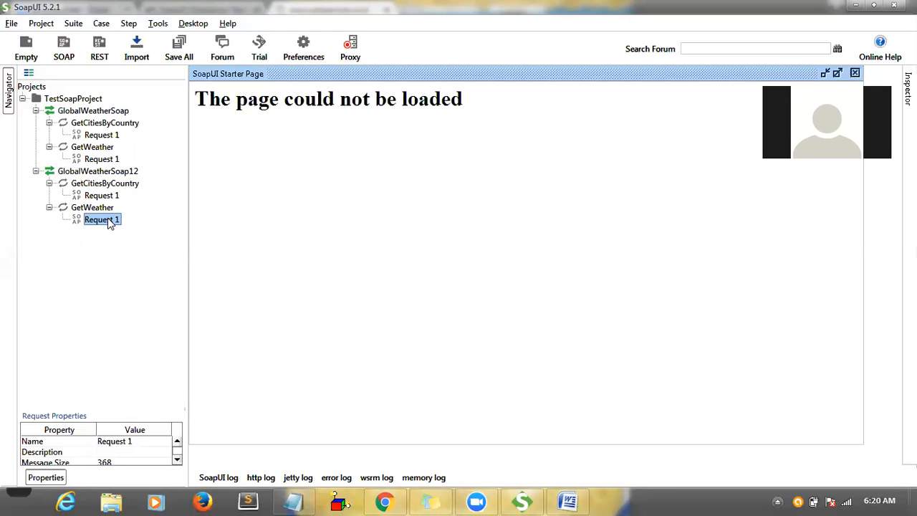
pyautogui.click(107, 196)
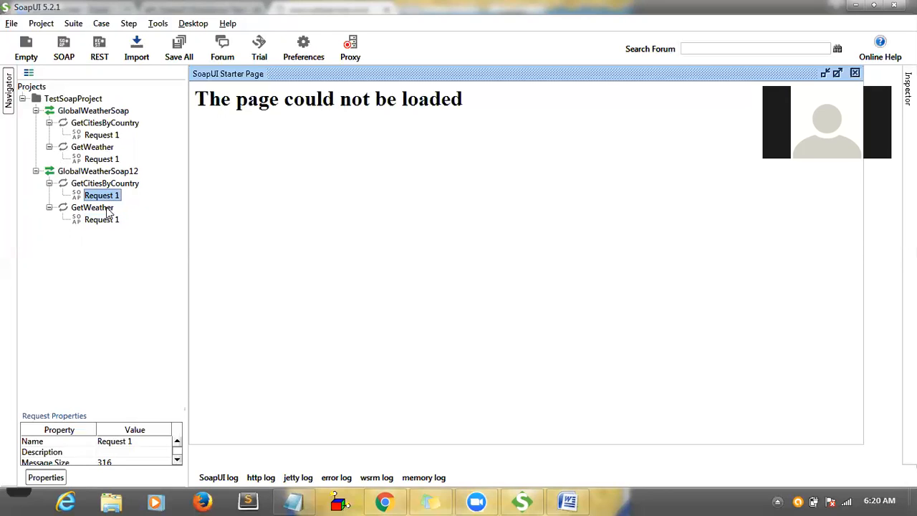
pyautogui.click(107, 220)
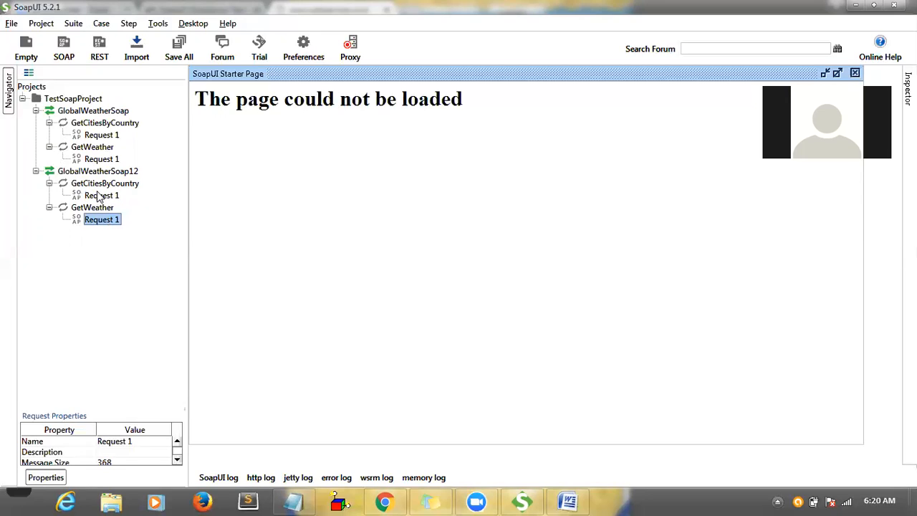
pyautogui.click(100, 197)
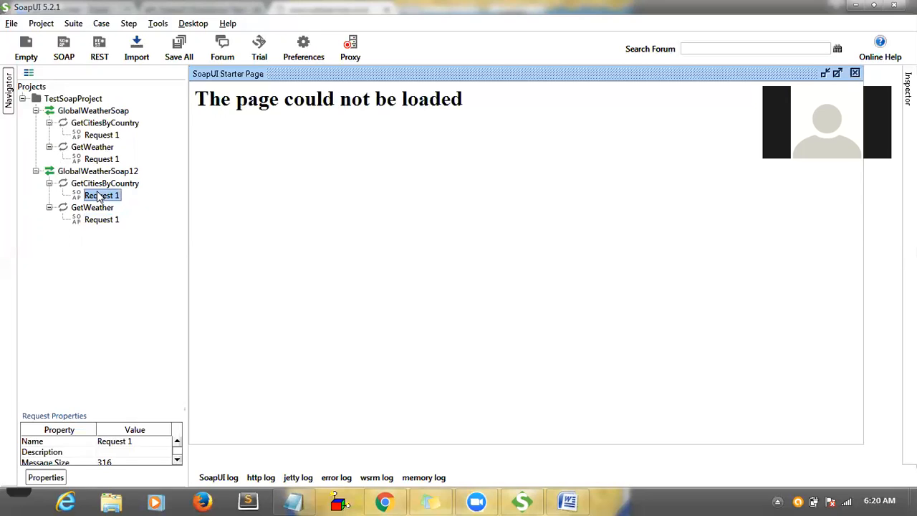
# - Open Request 1 of GetCitiesByCountry under GlobalWeatherSoap and examine its envelope, header, body and CountryName element
pyautogui.click(96, 135)
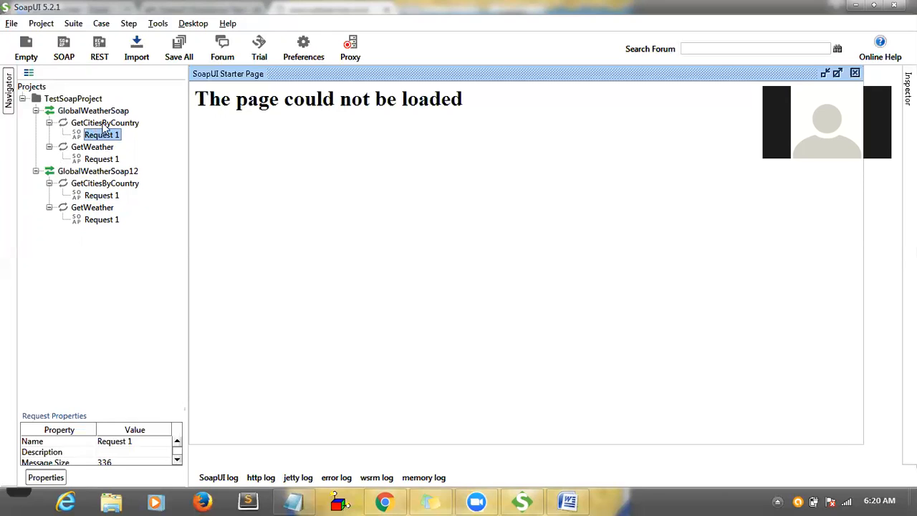
pyautogui.doubleClick(101, 135)
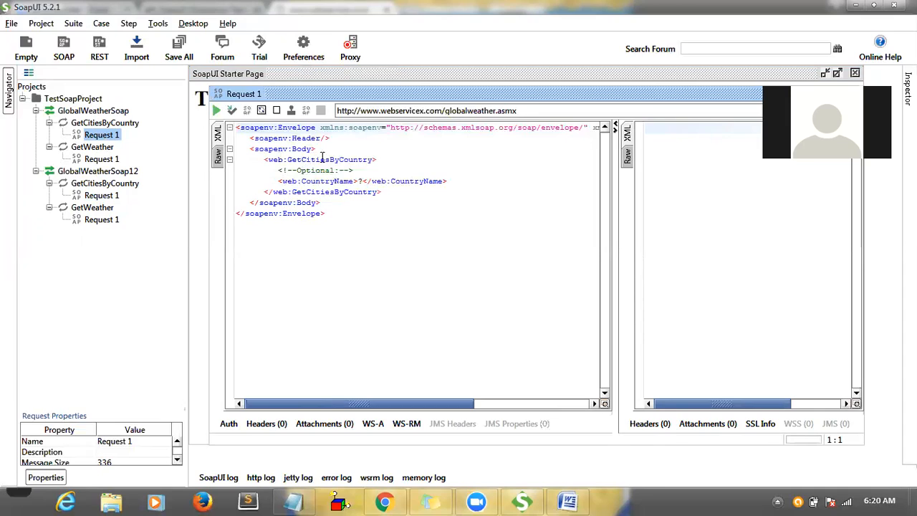
pyautogui.click(320, 192)
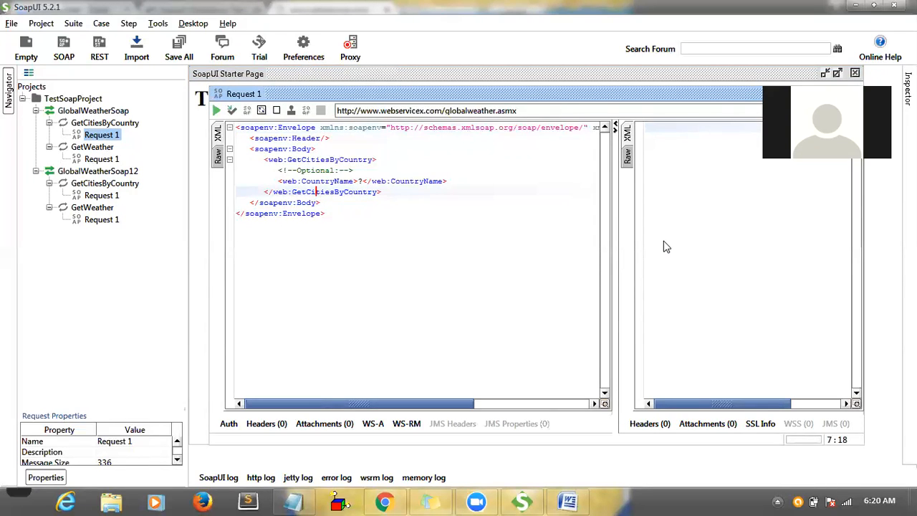
pyautogui.click(466, 236)
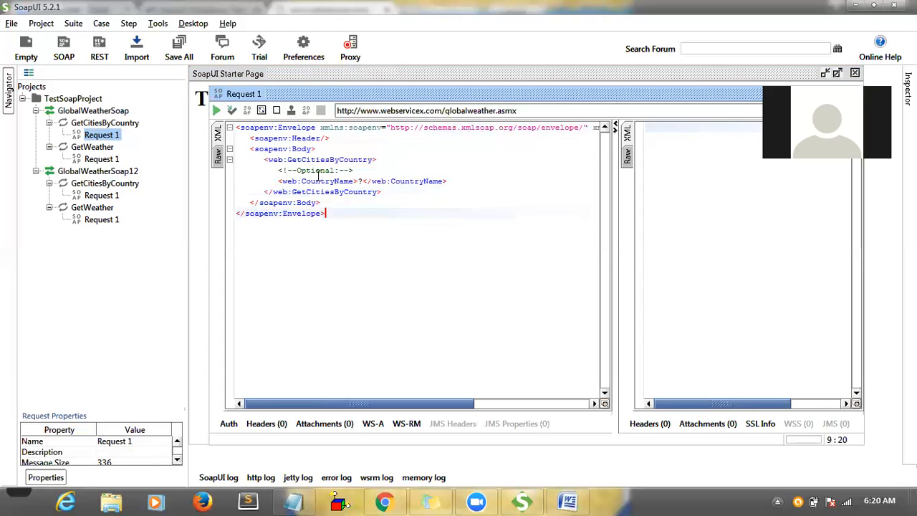
pyautogui.doubleClick(269, 149)
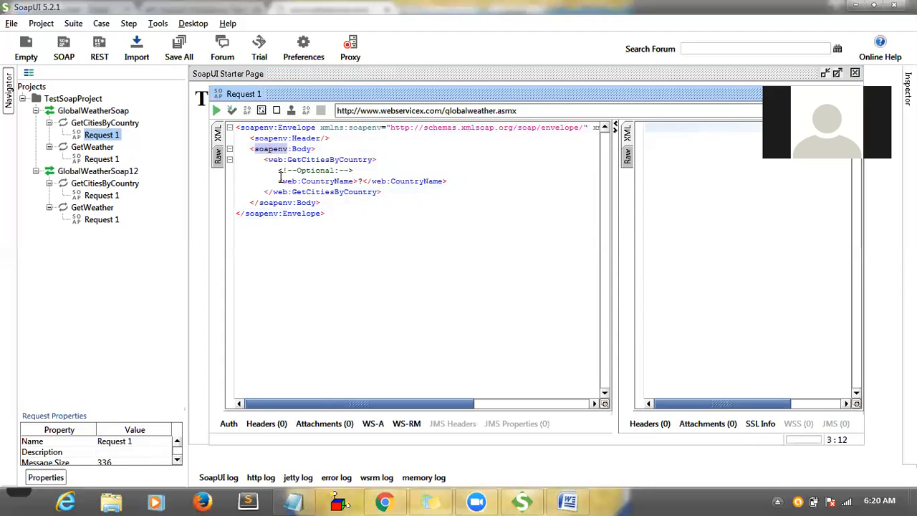
pyautogui.click(287, 181)
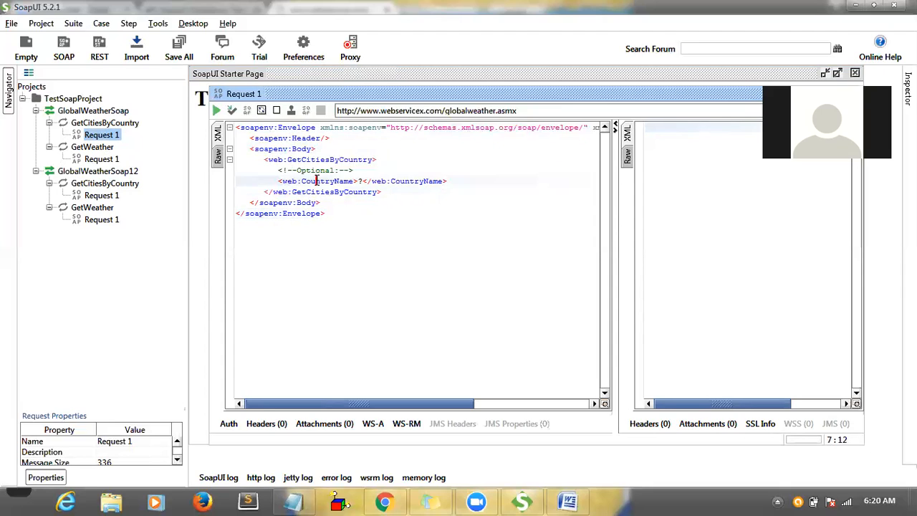
pyautogui.doubleClick(316, 181)
pyautogui.doubleClick(407, 181)
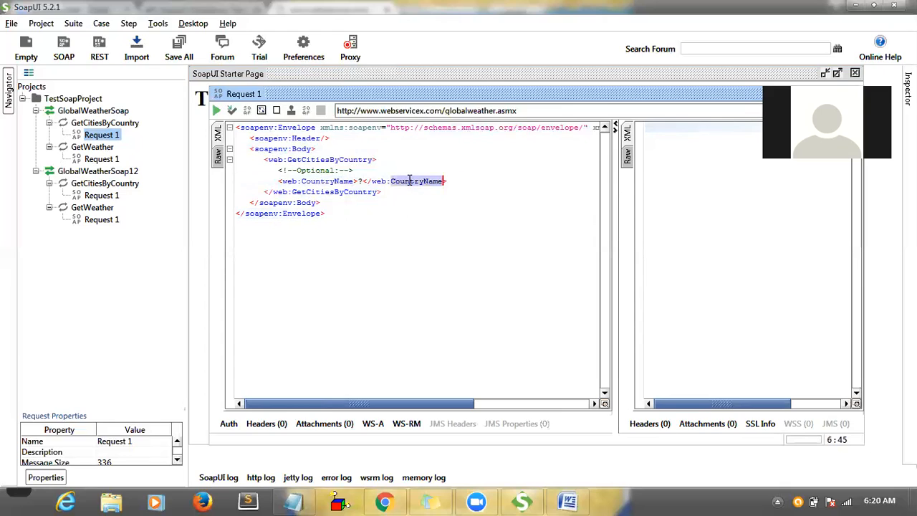
pyautogui.doubleClick(302, 213)
pyautogui.doubleClick(270, 139)
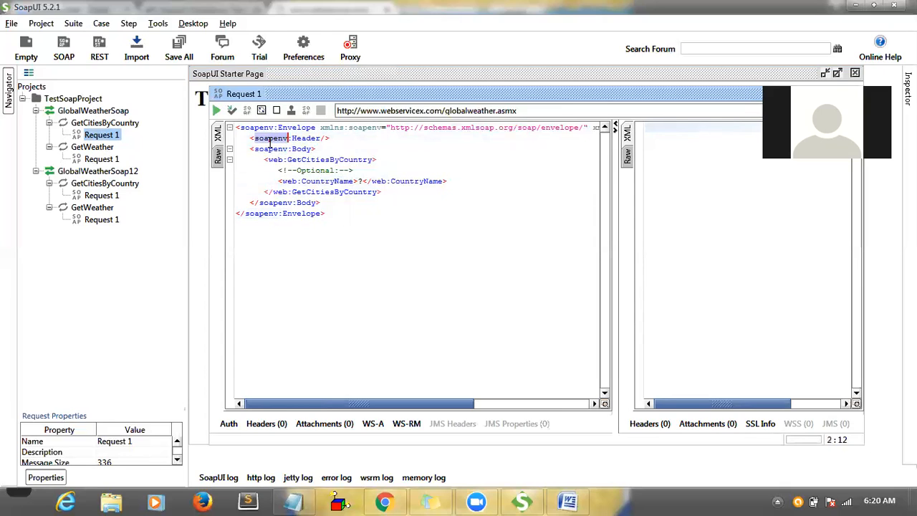
# - Examine the header, body and CountryName element of the GetCitiesByCountry request, including the ? placeholder value
pyautogui.doubleClick(263, 149)
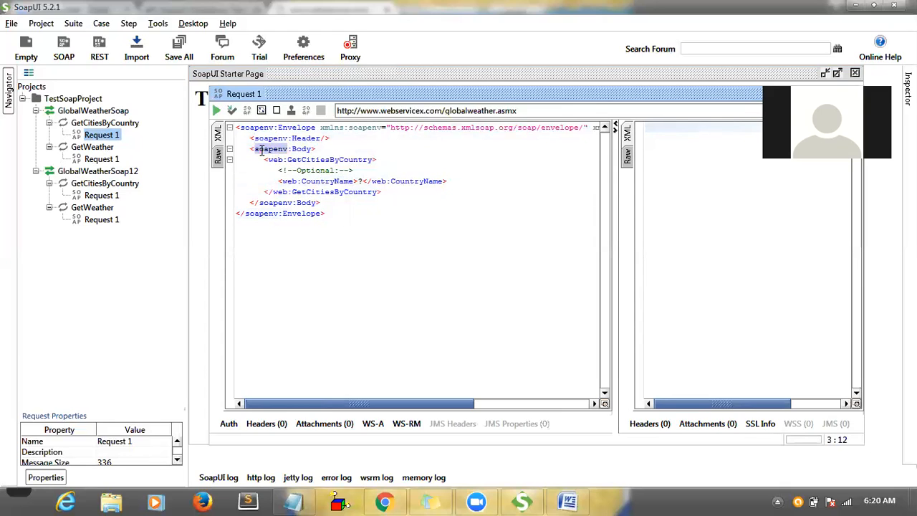
pyautogui.click(299, 180)
pyautogui.doubleClick(288, 213)
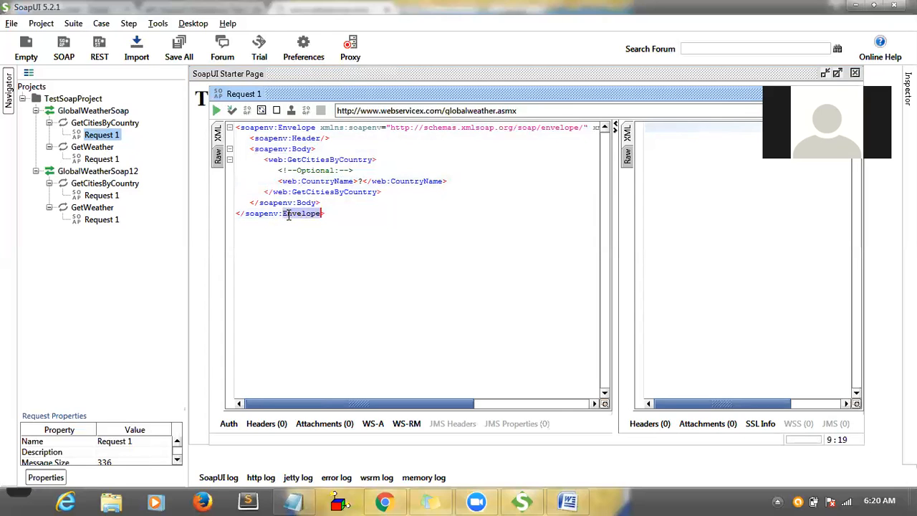
pyautogui.doubleClick(266, 137)
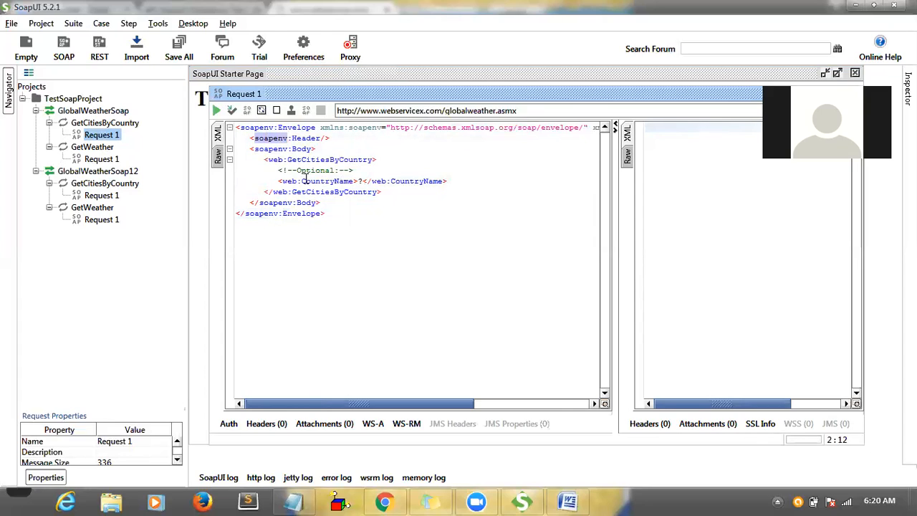
pyautogui.moveTo(275, 181); pyautogui.dragTo(463, 182)
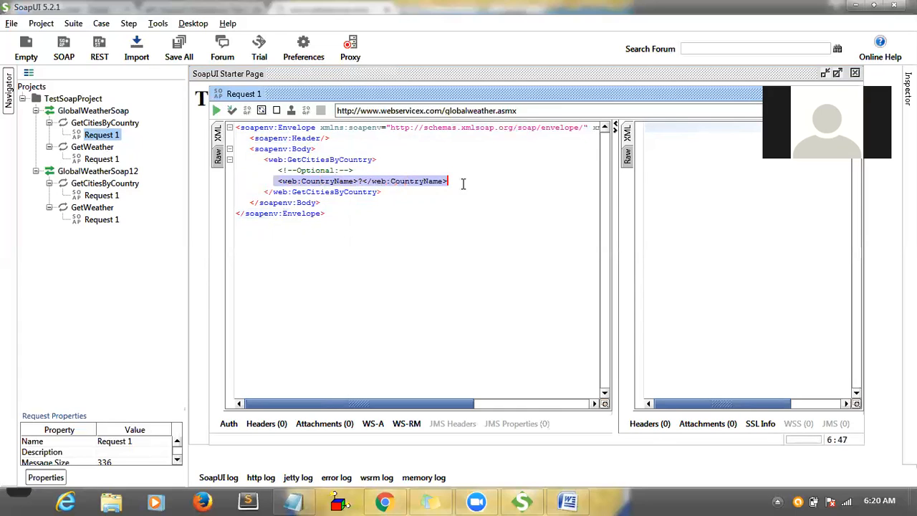
pyautogui.click(362, 182)
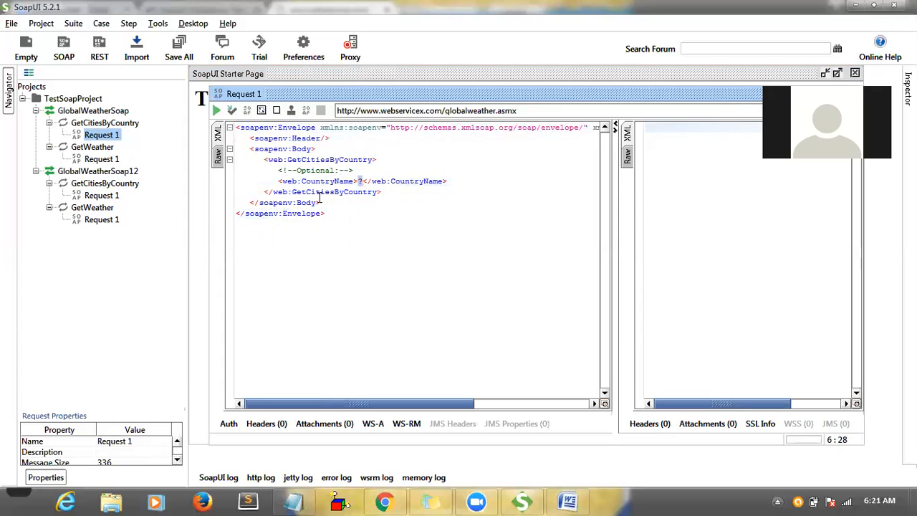
# - Submit the GetCitiesByCountry request with the ? placeholder still in CountryName and inspect the returned XML
pyautogui.click(218, 112)
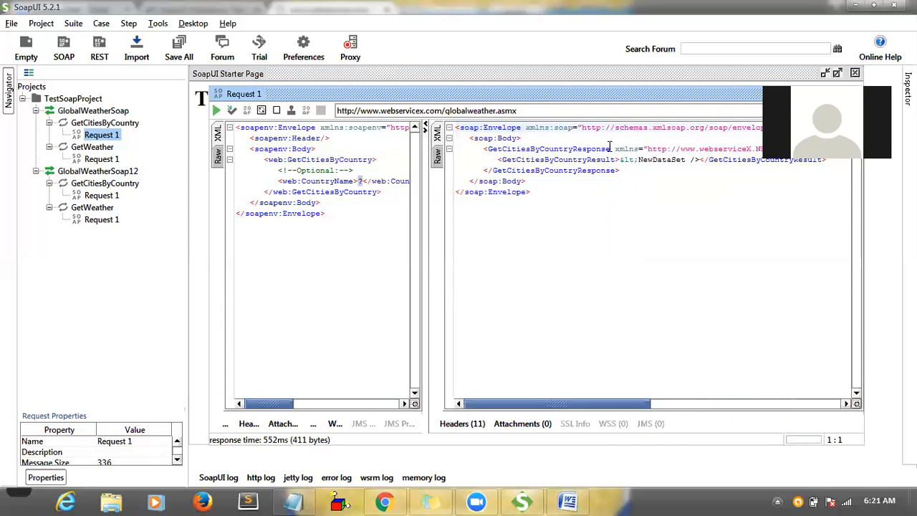
pyautogui.click(661, 171)
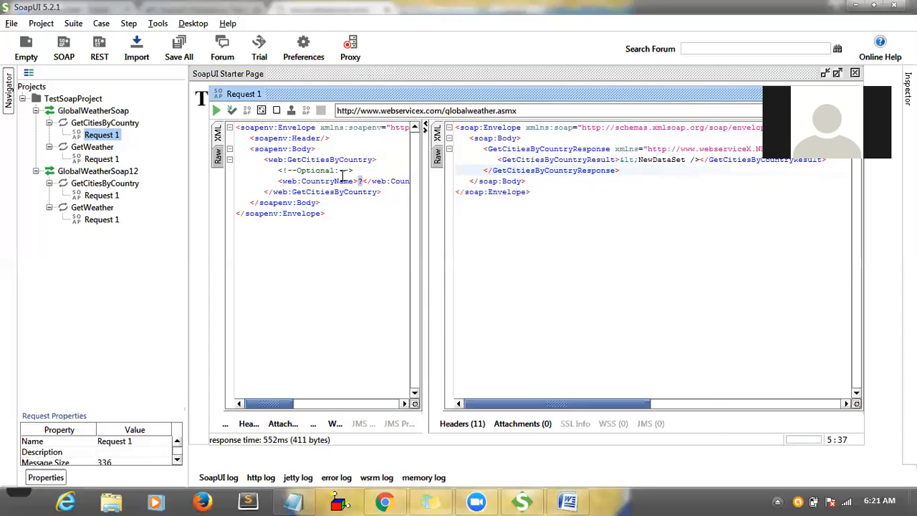
pyautogui.write('In')
pyautogui.press('BackSpace')
pyautogui.press('BackSpace')
pyautogui.click(355, 190)
pyautogui.click(708, 249)
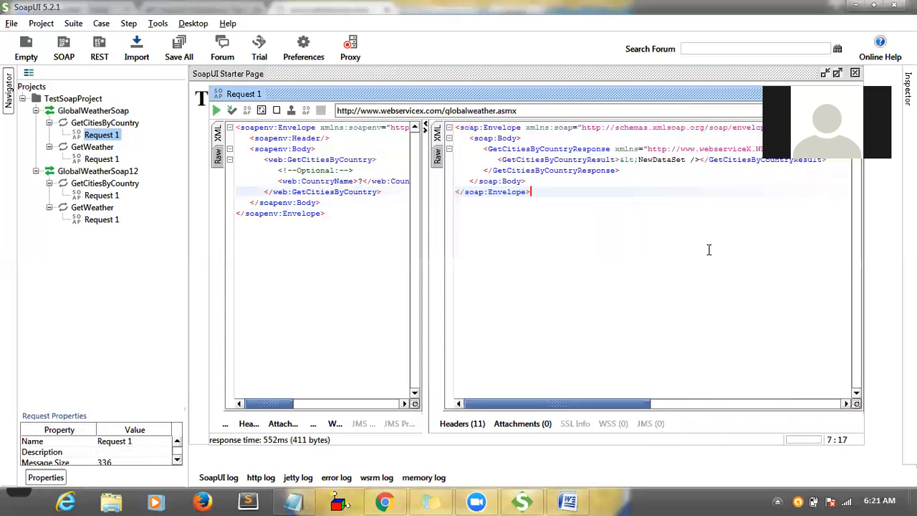
pyautogui.click(377, 216)
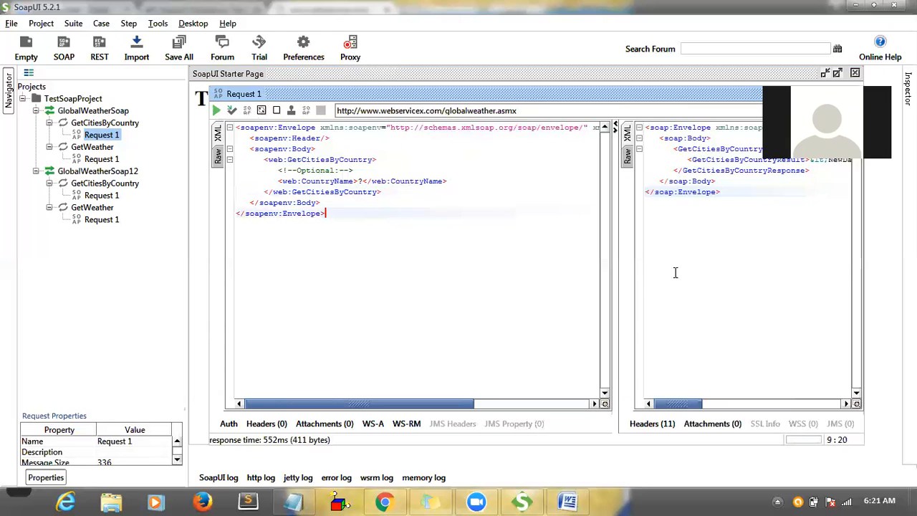
# - Replace the ? placeholder in CountryName with India and submit the GetCitiesByCountry request
pyautogui.click(362, 181)
pyautogui.press('BackSpace')
pyautogui.write('India')
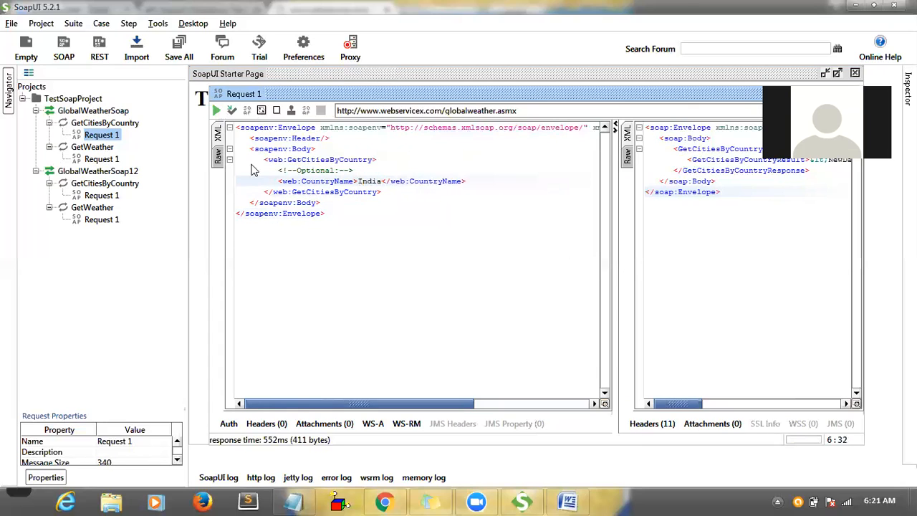
pyautogui.click(216, 111)
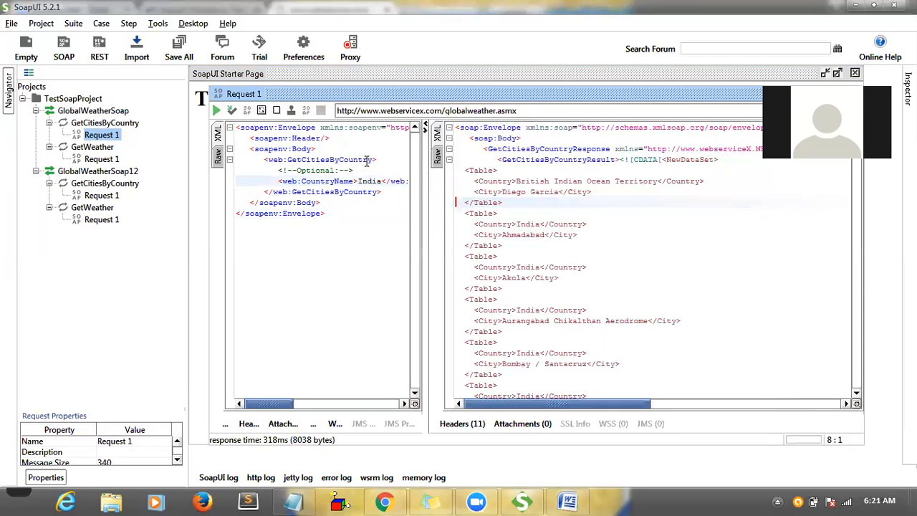
# - Compare the CountryName value India with the Country and City entries throughout the response tables
pyautogui.doubleClick(371, 182)
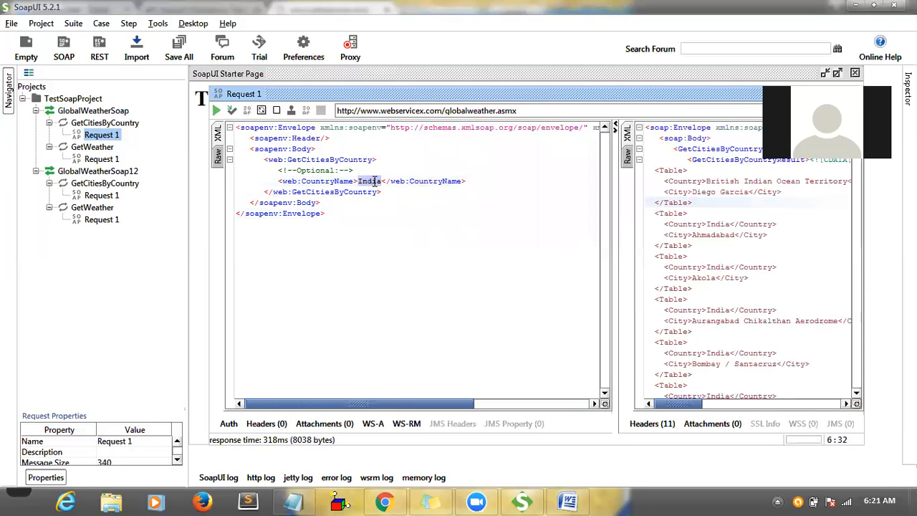
pyautogui.click(769, 253)
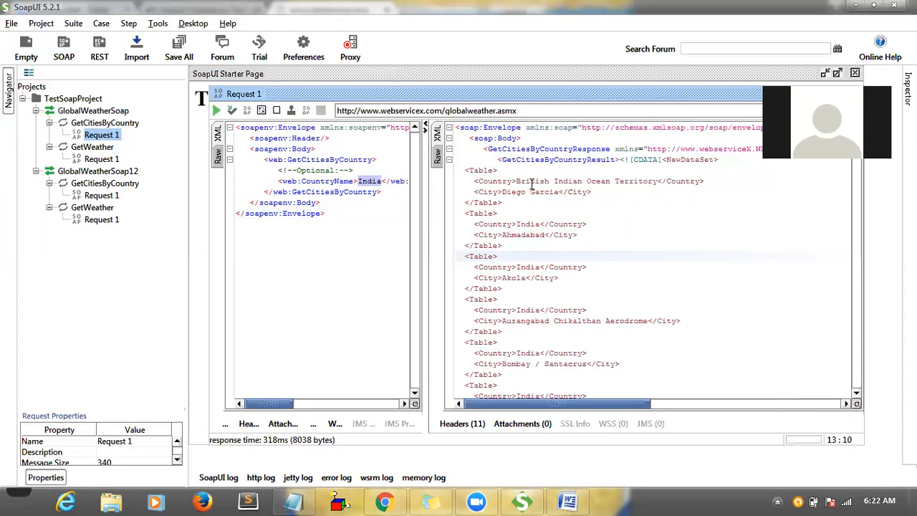
pyautogui.doubleClick(526, 224)
pyautogui.doubleClick(525, 235)
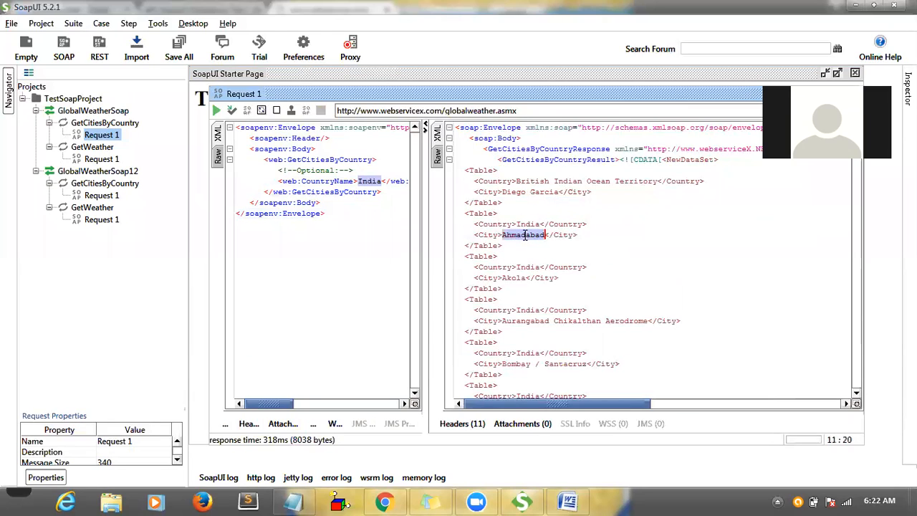
pyautogui.click(525, 266)
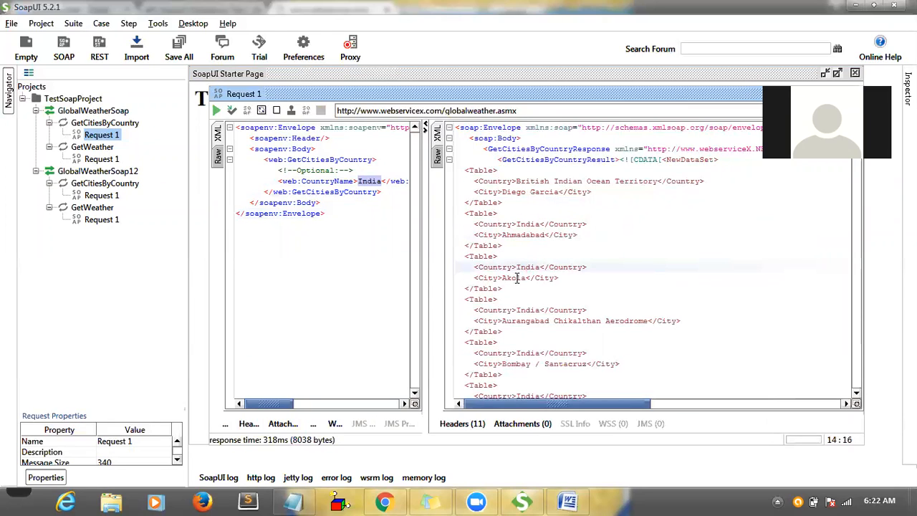
pyautogui.doubleClick(517, 278)
pyautogui.doubleClick(531, 309)
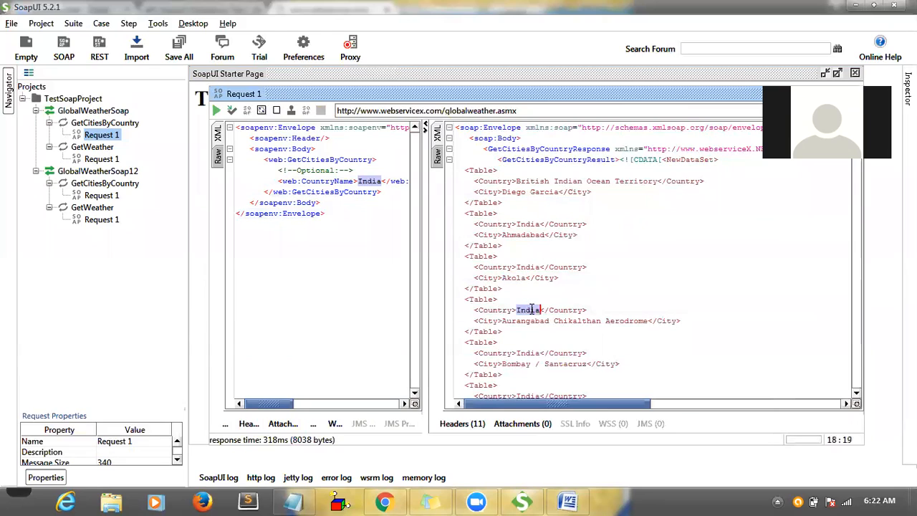
pyautogui.click(572, 320)
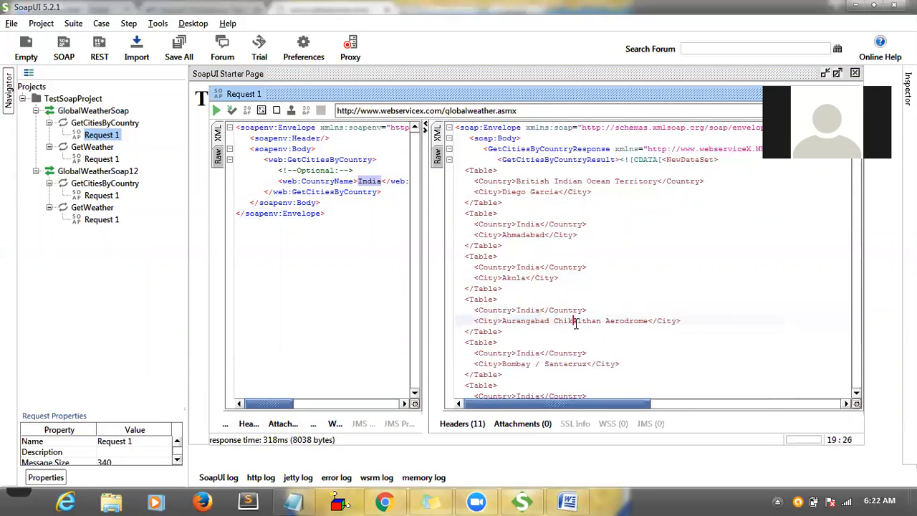
pyautogui.doubleClick(533, 352)
pyautogui.click(516, 364)
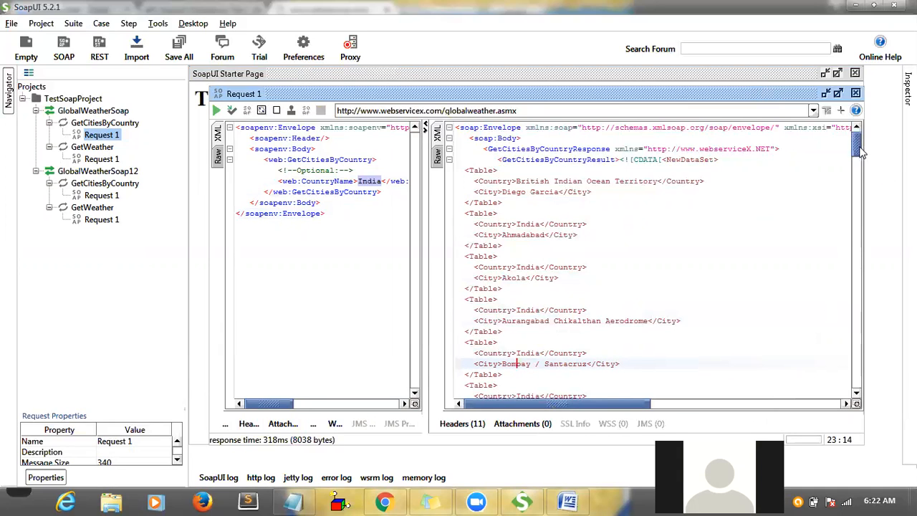
pyautogui.moveTo(857, 146); pyautogui.dragTo(856, 174)
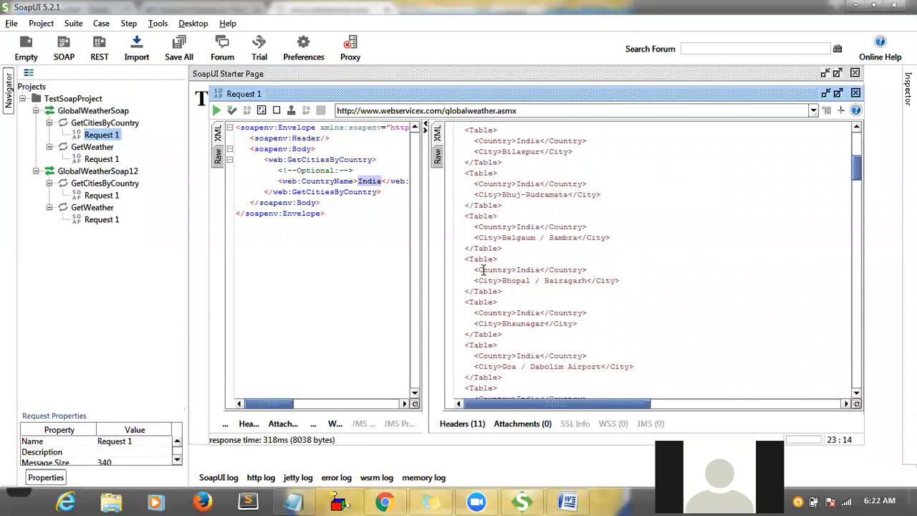
pyautogui.moveTo(475, 270); pyautogui.dragTo(549, 270)
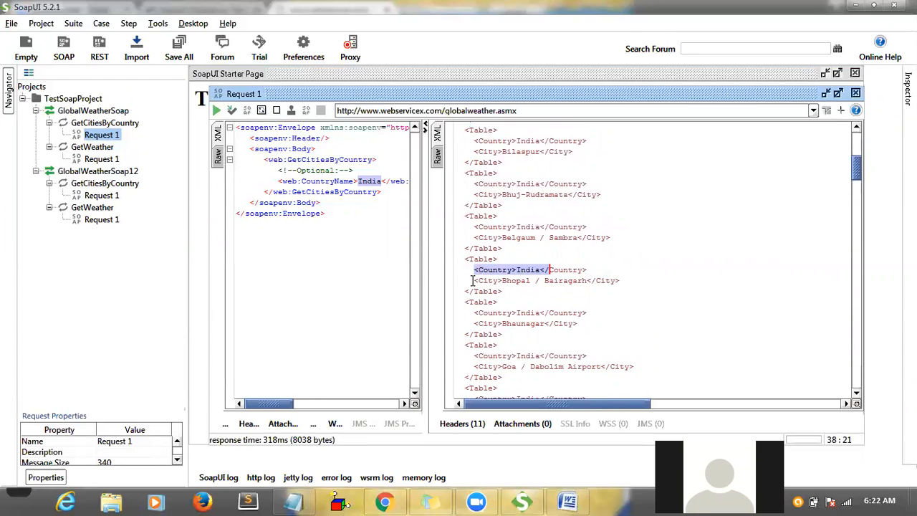
pyautogui.moveTo(471, 280); pyautogui.dragTo(547, 281)
pyautogui.moveTo(471, 312); pyautogui.dragTo(546, 412)
pyautogui.click(505, 256)
# - Change the CountryName value to Us and submit the GetCitiesByCountry request again
pyautogui.click(351, 225)
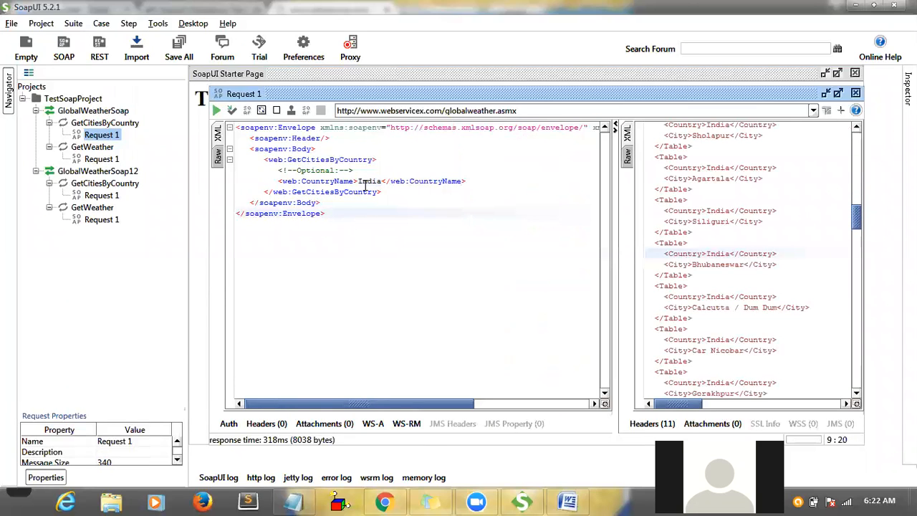
pyautogui.doubleClick(370, 182)
pyautogui.write('Us')
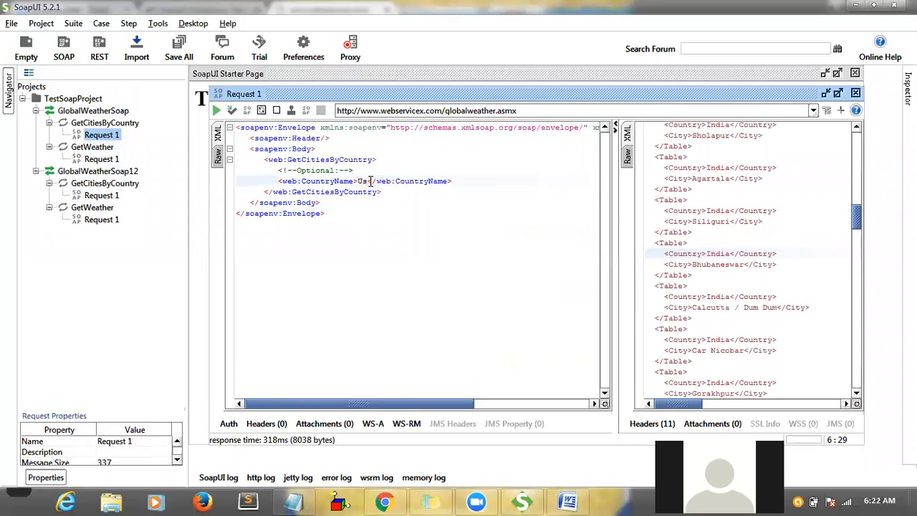
pyautogui.click(216, 112)
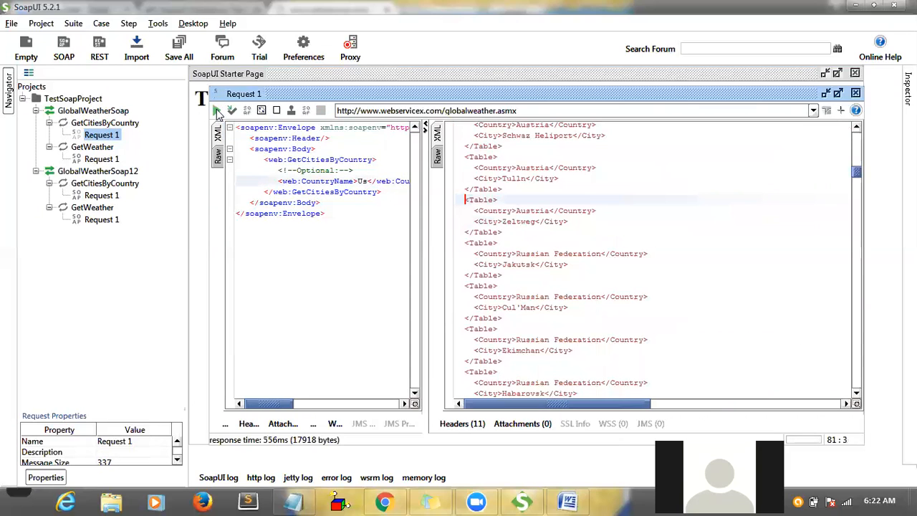
# - Look through the response tables for Us and check which countries and cities are returned
pyautogui.click(535, 295)
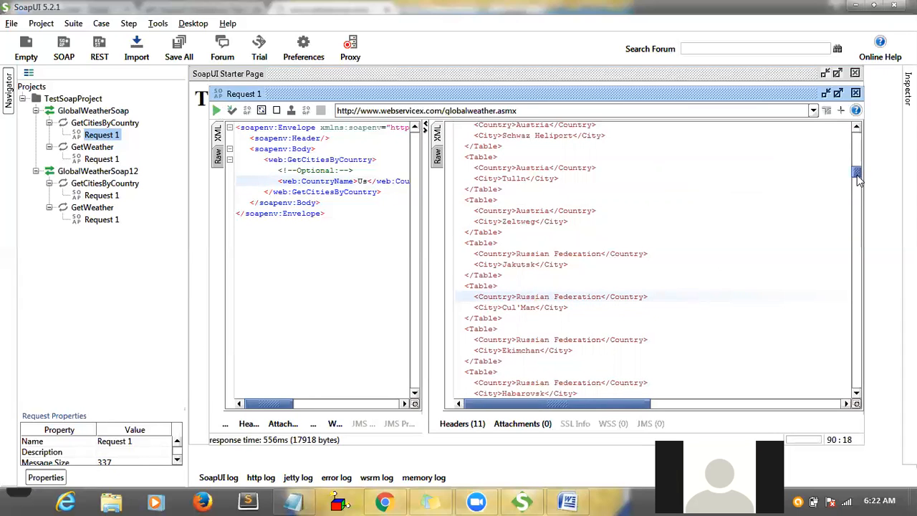
pyautogui.moveTo(857, 174); pyautogui.dragTo(857, 138)
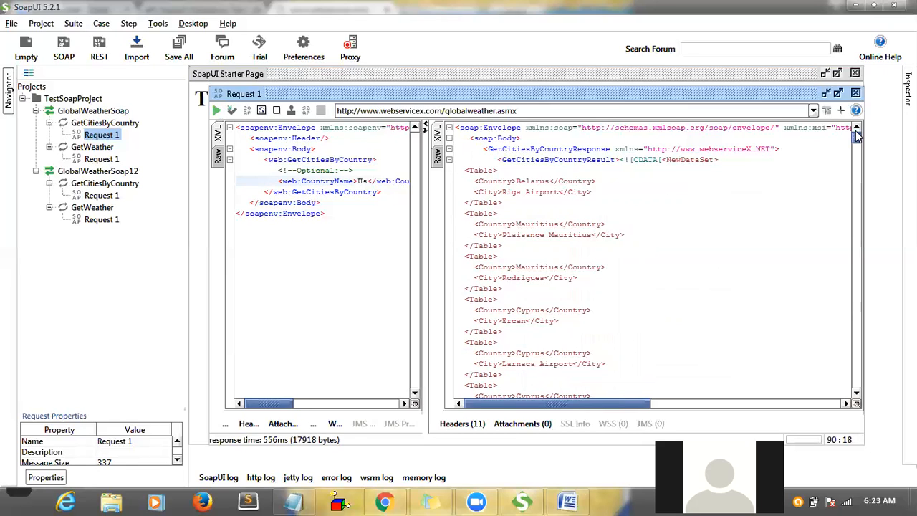
pyautogui.moveTo(857, 136); pyautogui.dragTo(855, 158)
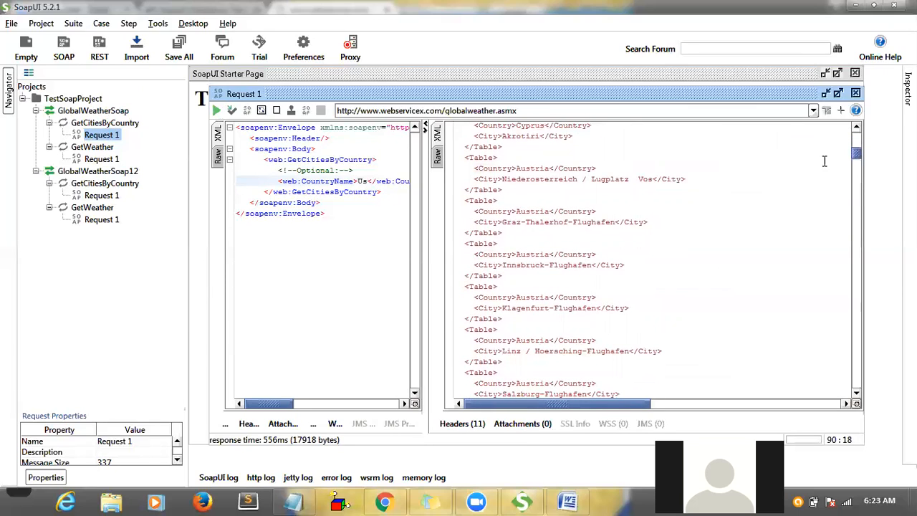
pyautogui.doubleClick(532, 254)
pyautogui.click(532, 296)
pyautogui.doubleClick(533, 296)
pyautogui.doubleClick(530, 339)
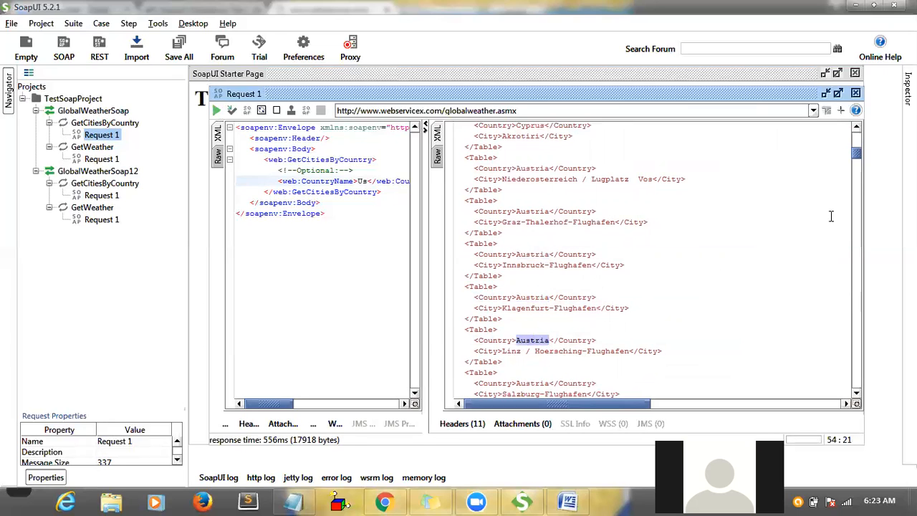
pyautogui.moveTo(857, 152); pyautogui.dragTo(863, 184)
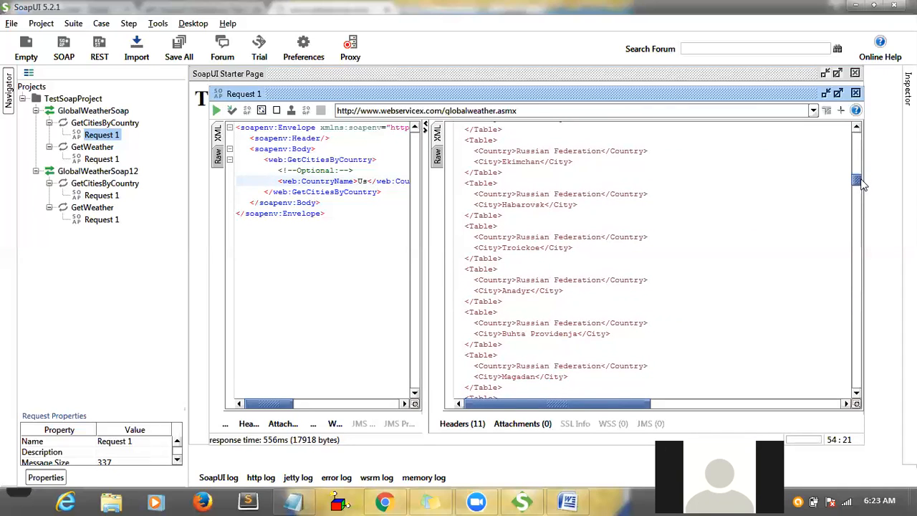
pyautogui.moveTo(862, 185); pyautogui.dragTo(864, 194)
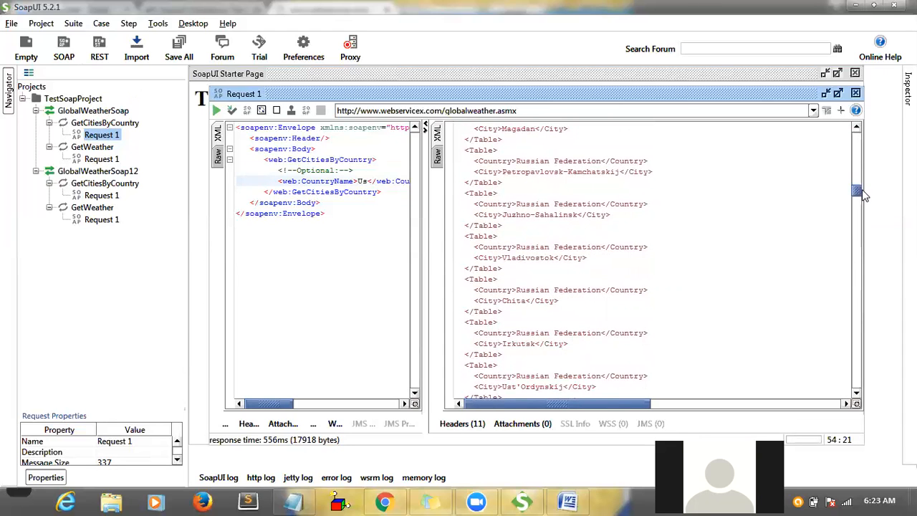
pyautogui.moveTo(861, 189); pyautogui.dragTo(856, 132)
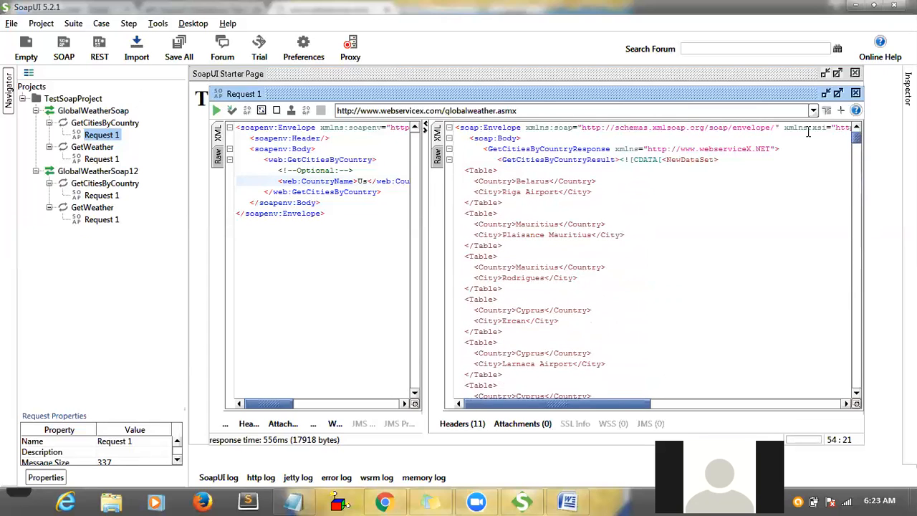
# - Change the CountryName value to lowercase usa and submit the GetCitiesByCountry request
pyautogui.click(367, 180)
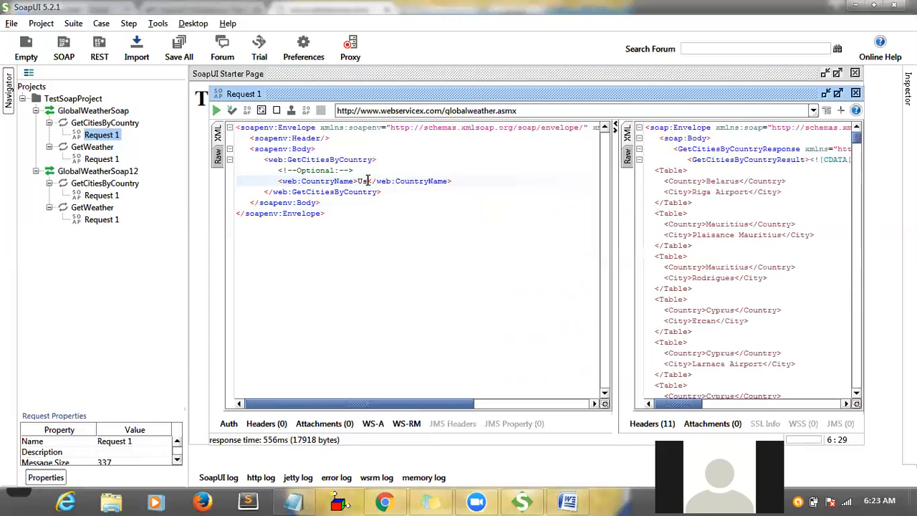
pyautogui.press('BackSpace')
pyautogui.press('BackSpace')
pyautogui.write('usa')
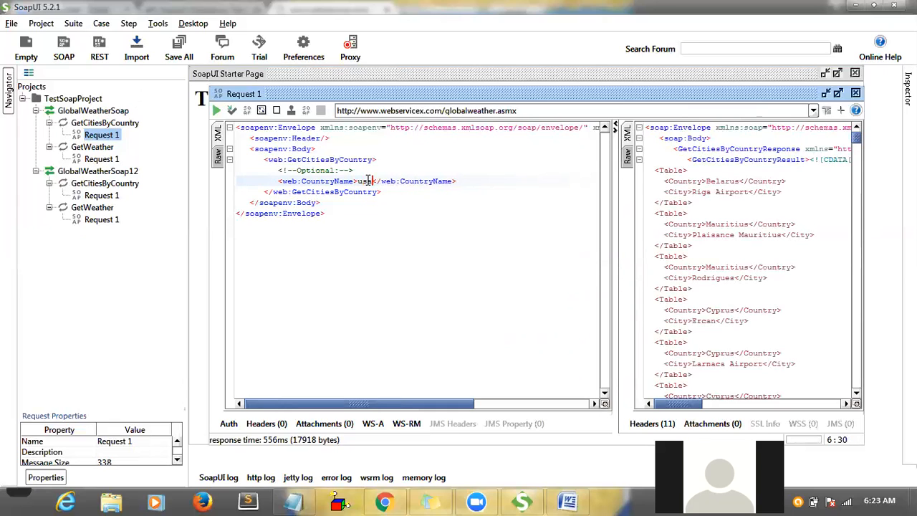
pyautogui.click(217, 111)
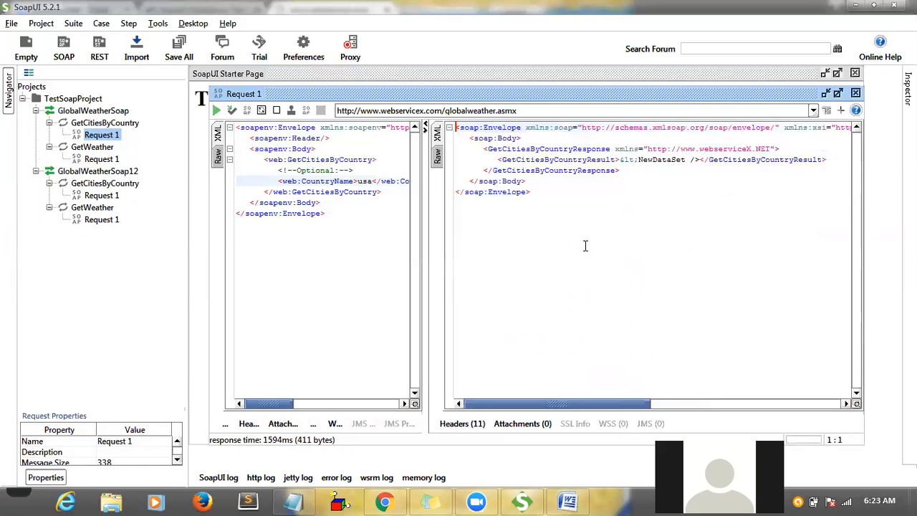
# - Set CountryName to Usa with a capital U and resubmit the GetCitiesByCountry request
pyautogui.click(363, 182)
pyautogui.doubleClick(363, 181)
pyautogui.write('Usa')
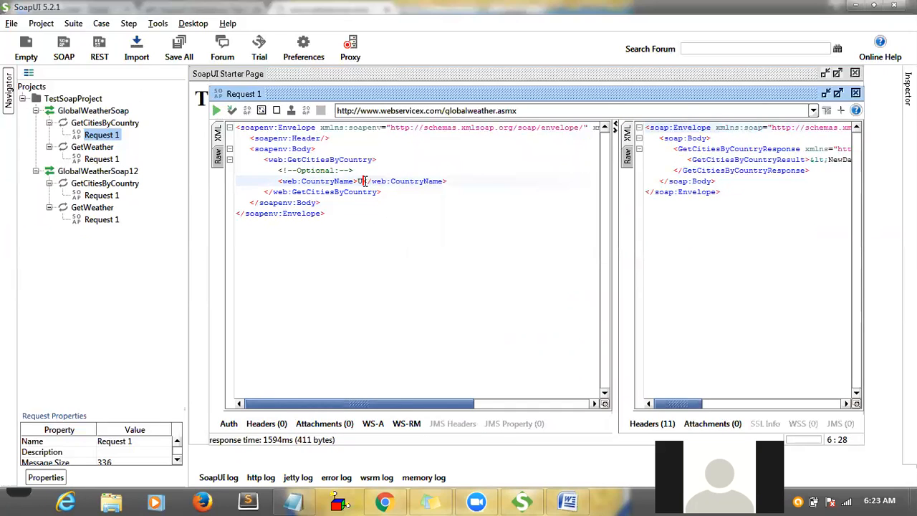
pyautogui.click(219, 111)
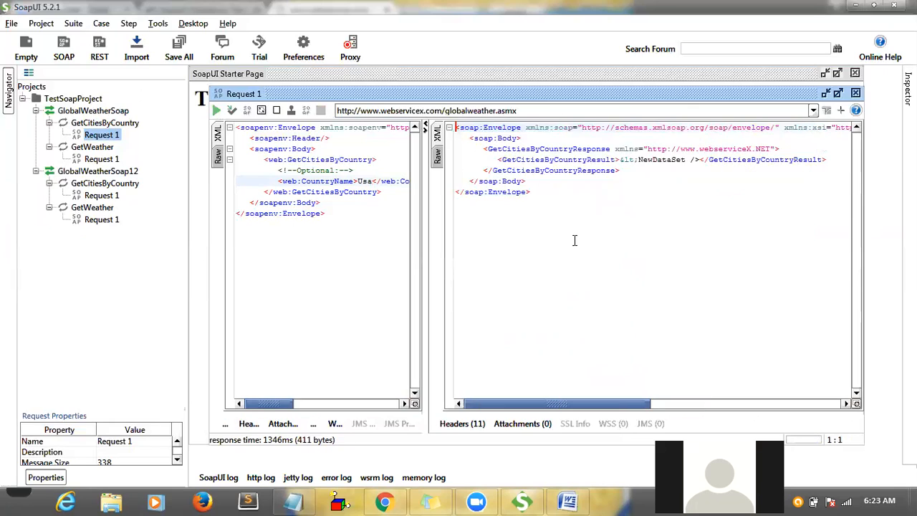
# - Change the CountryName value to all-uppercase USA and submit the GetCitiesByCountry request
pyautogui.click(365, 180)
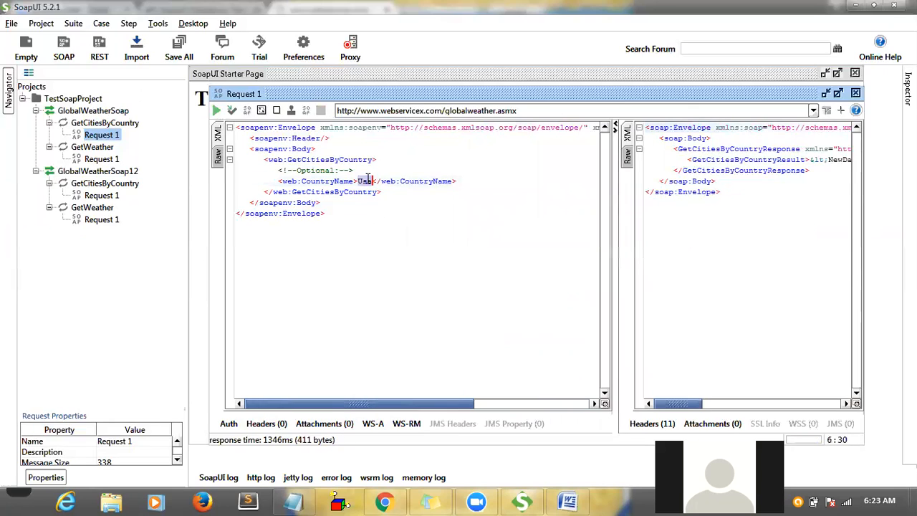
pyautogui.write('SA')
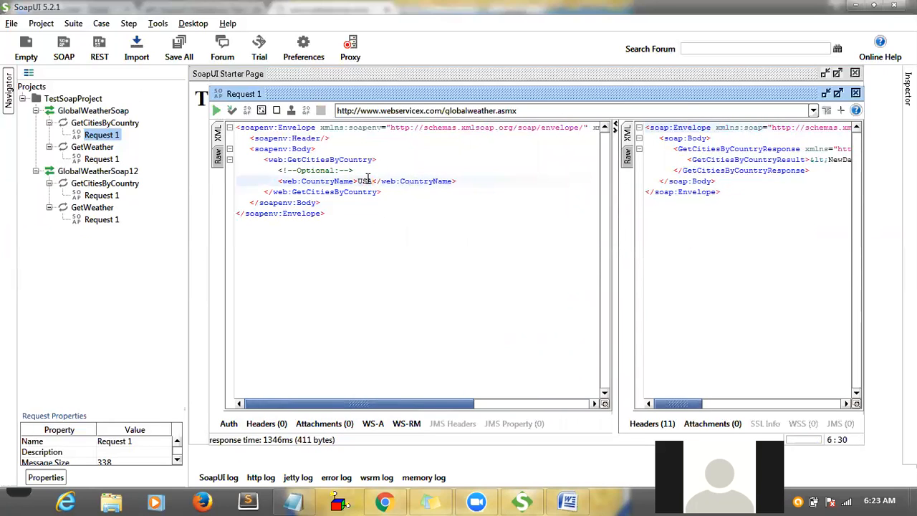
pyautogui.click(216, 111)
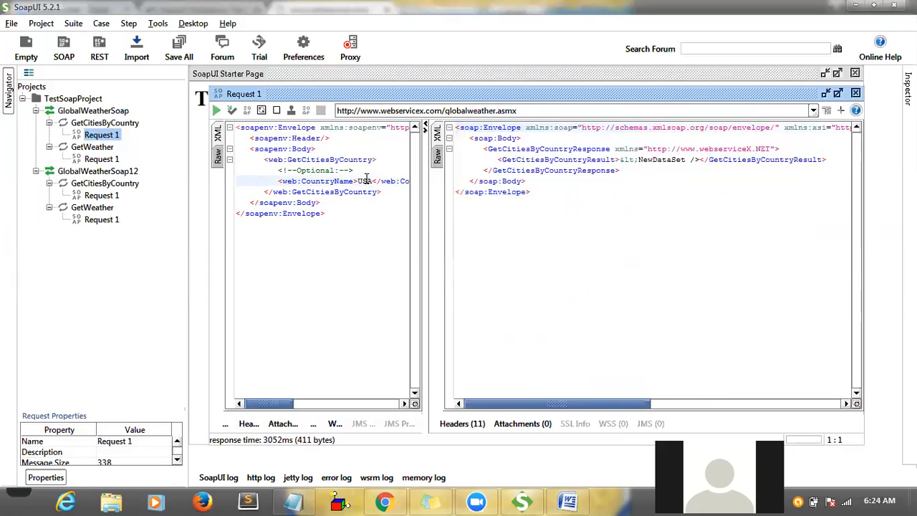
# - Replace the CountryName value with United States Of America and submit the GetCitiesByCountry request
pyautogui.doubleClick(366, 180)
pyautogui.write('Unite')
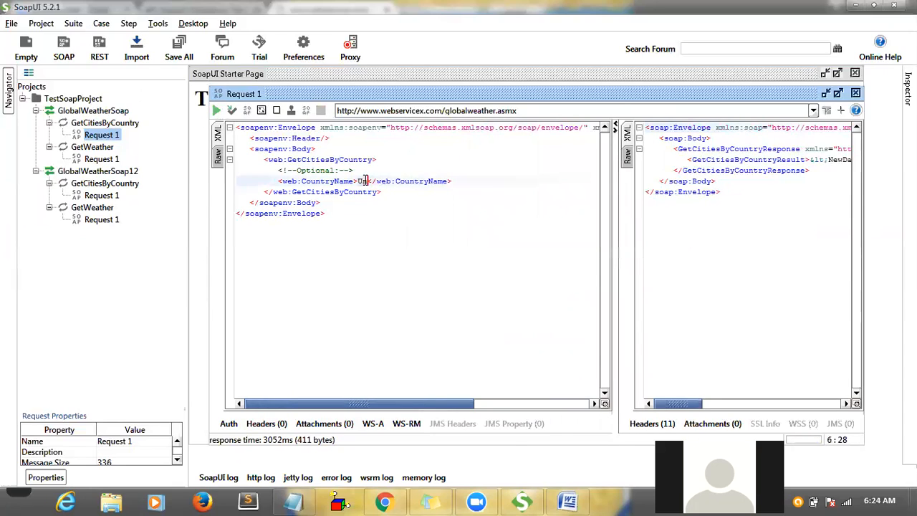
pyautogui.write('d')
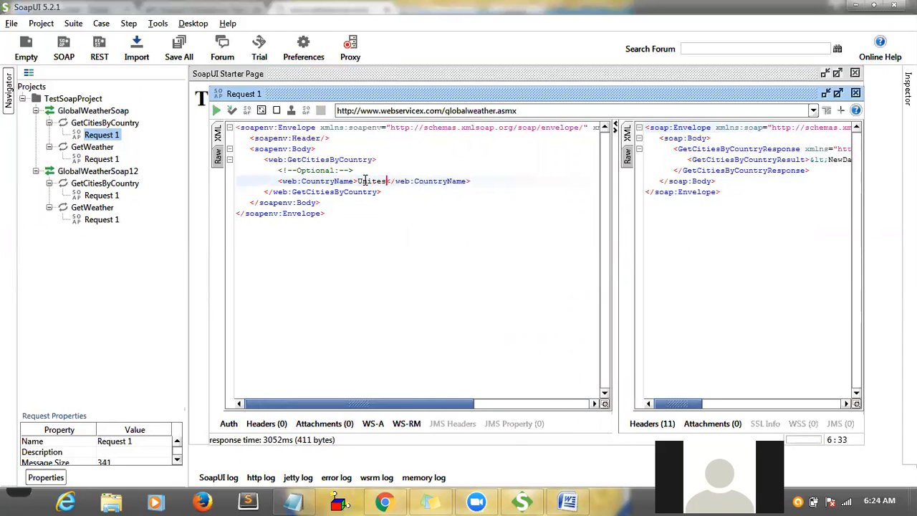
pyautogui.write(' S')
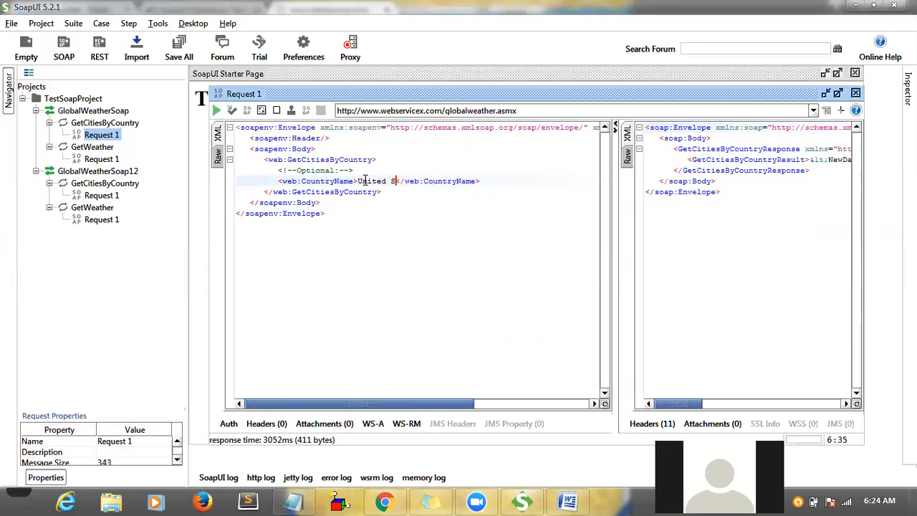
pyautogui.write('tates Of')
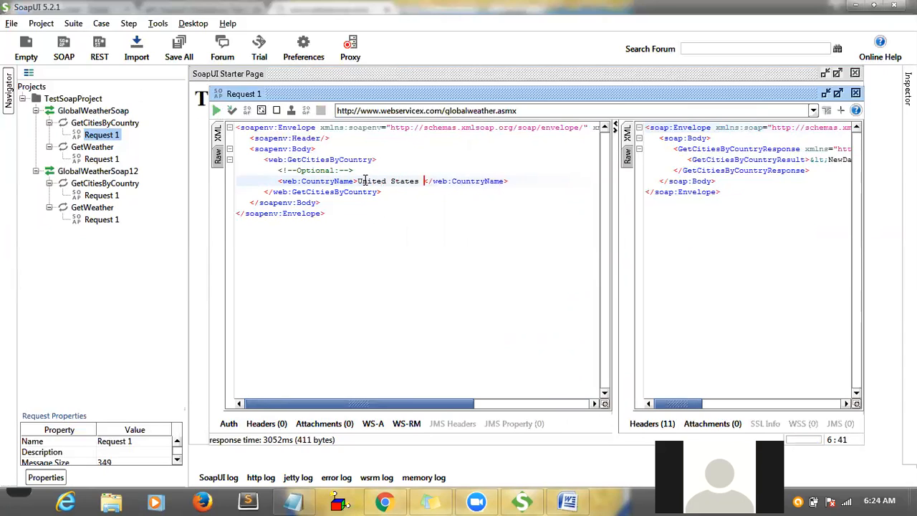
pyautogui.write(' Ameri')
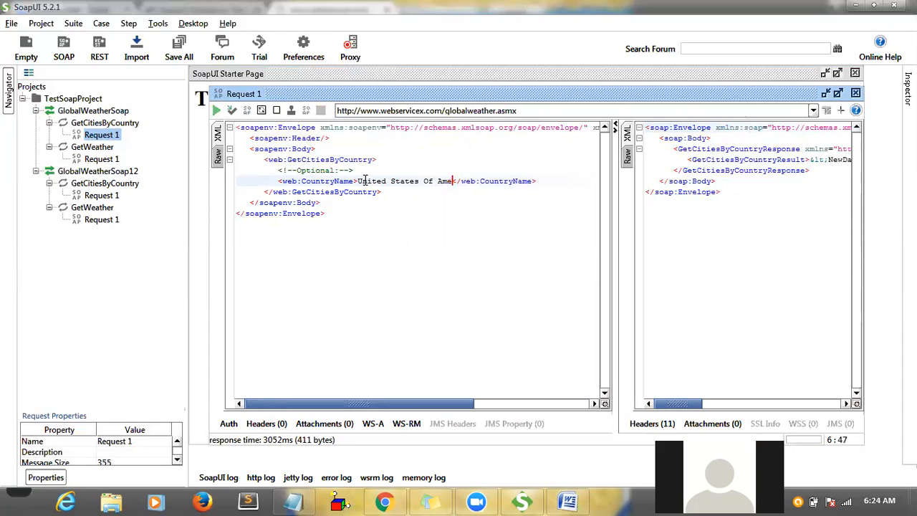
pyautogui.write('ca')
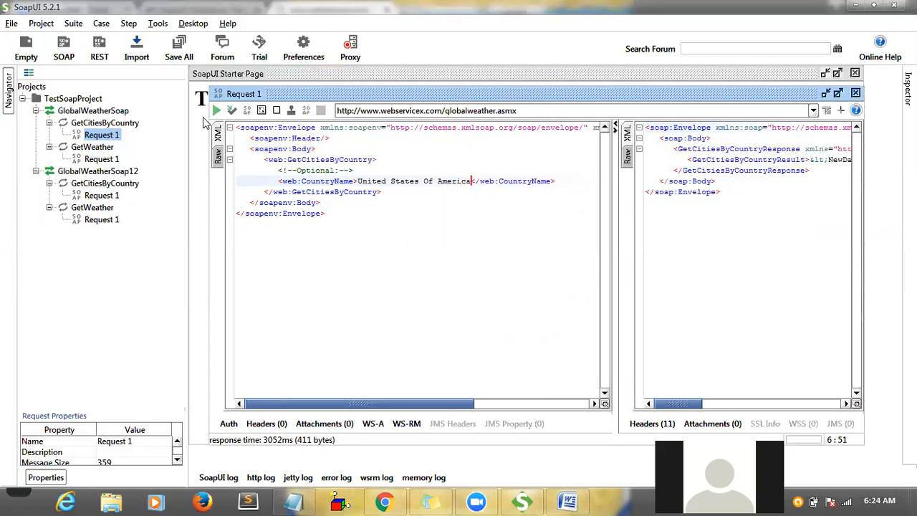
pyautogui.click(216, 111)
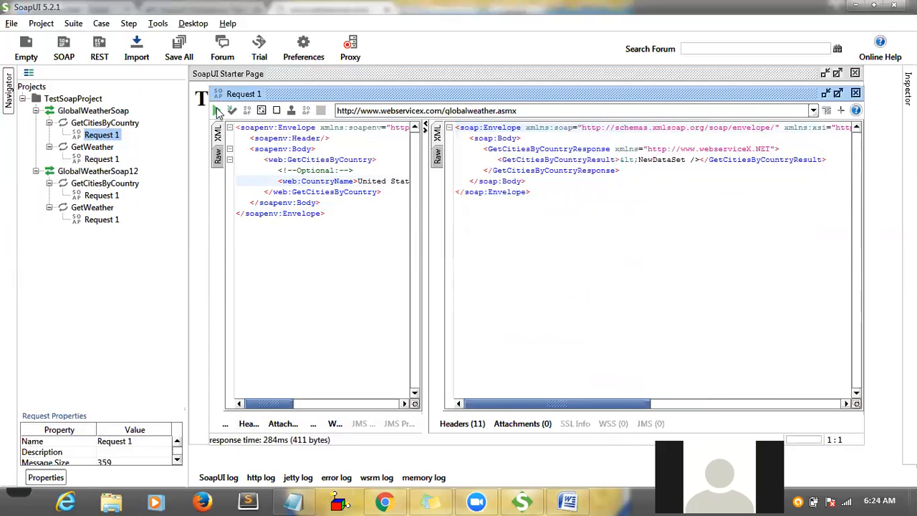
# - Shorten the CountryName value to just United and resubmit the GetCitiesByCountry request
pyautogui.doubleClick(399, 181)
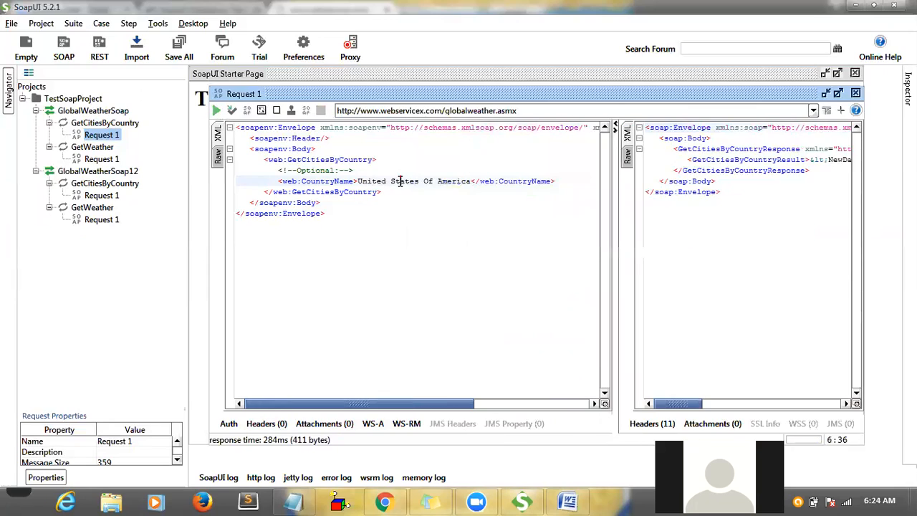
pyautogui.press('Delete')
pyautogui.press('Delete')
pyautogui.press('Delete')
pyautogui.press('Delete')
pyautogui.press('Delete')
pyautogui.press('Delete')
pyautogui.press('Delete')
pyautogui.press('Delete')
pyautogui.press('Delete')
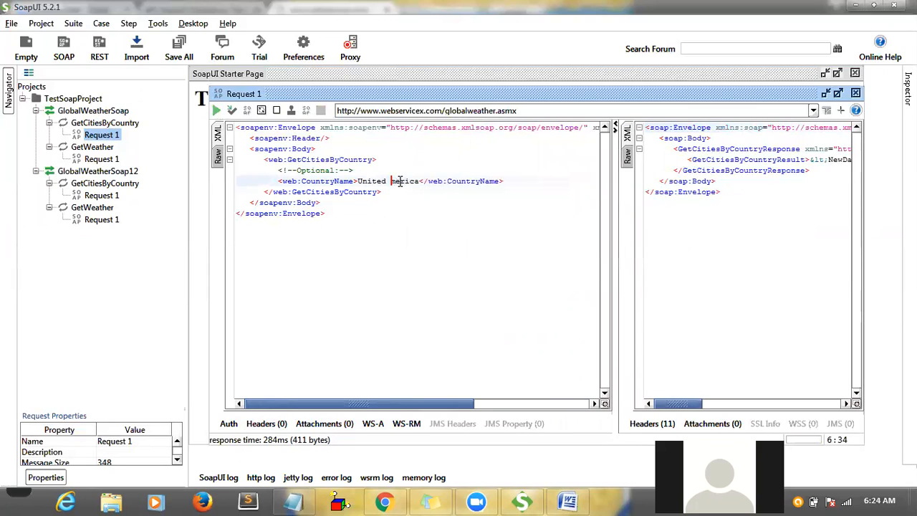
pyautogui.press('Delete')
pyautogui.press('Delete')
pyautogui.press('Delete')
pyautogui.press('BackSpace')
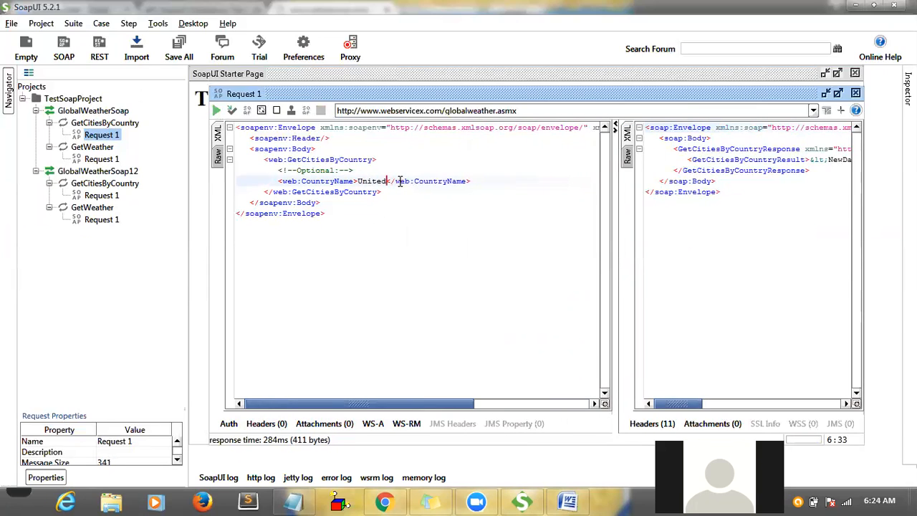
pyautogui.click(216, 111)
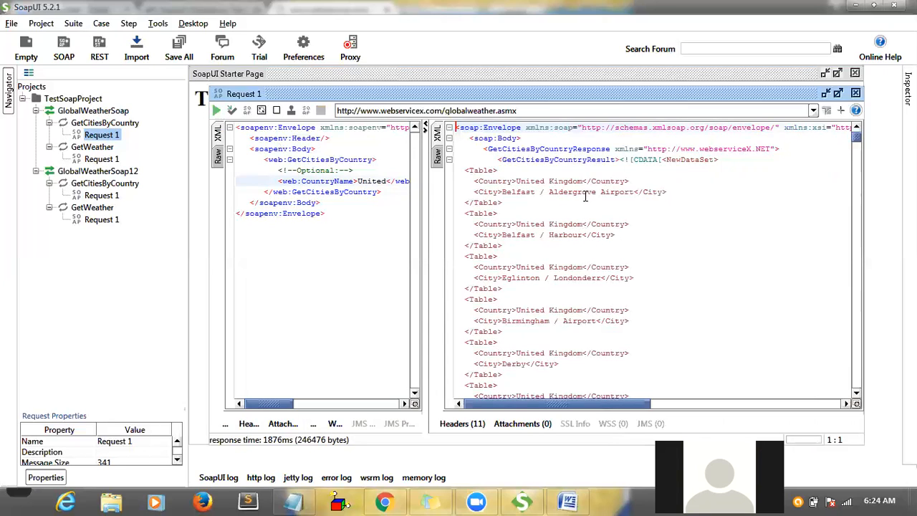
# - Look through the response tables for United and check which countries and cities are returned
pyautogui.click(583, 361)
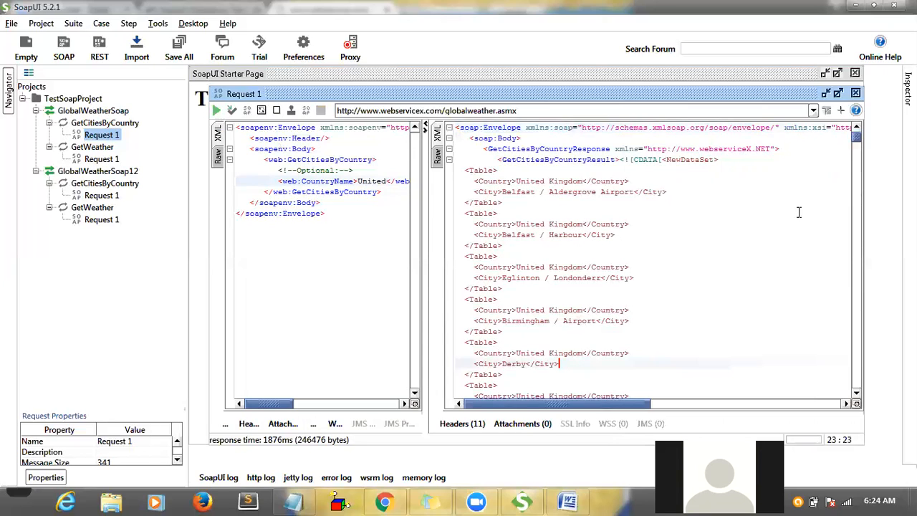
pyautogui.moveTo(856, 136); pyautogui.dragTo(857, 192)
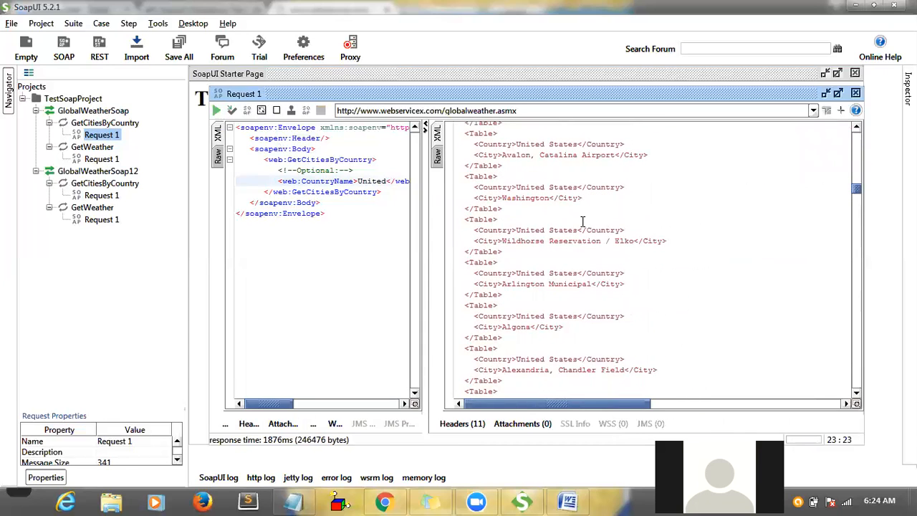
pyautogui.moveTo(517, 229); pyautogui.dragTo(578, 230)
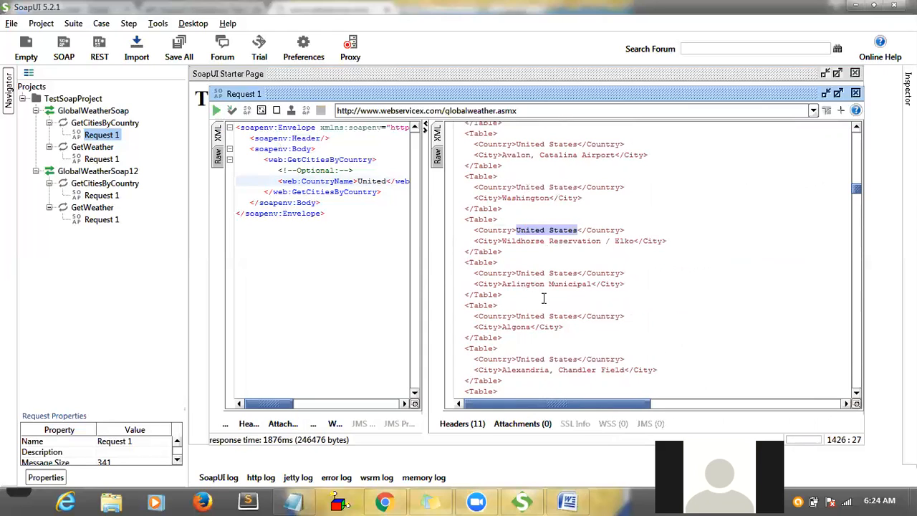
pyautogui.doubleClick(515, 326)
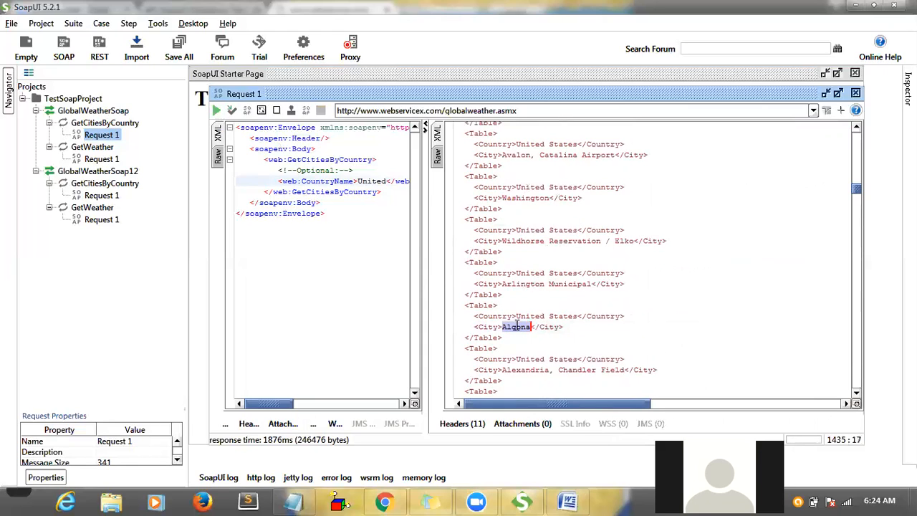
pyautogui.doubleClick(525, 370)
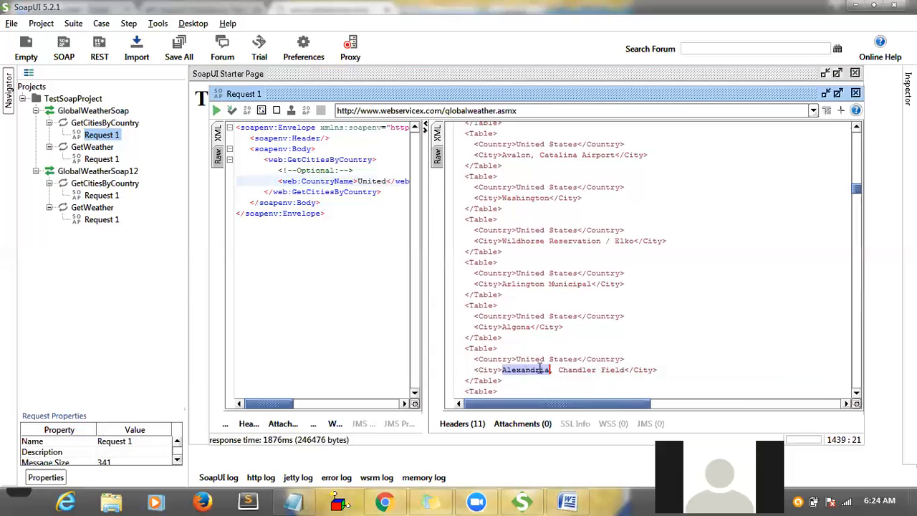
pyautogui.click(856, 395)
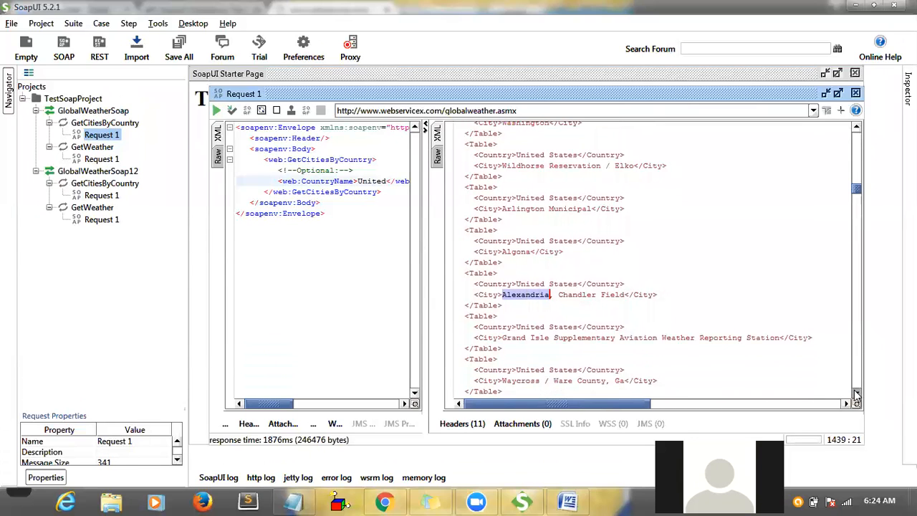
pyautogui.click(855, 394)
pyautogui.click(856, 395)
pyautogui.click(856, 395)
pyautogui.click(855, 395)
pyautogui.click(856, 394)
pyautogui.click(856, 395)
pyautogui.click(856, 395)
pyautogui.click(856, 395)
pyautogui.scroll(-7, 855, 394)
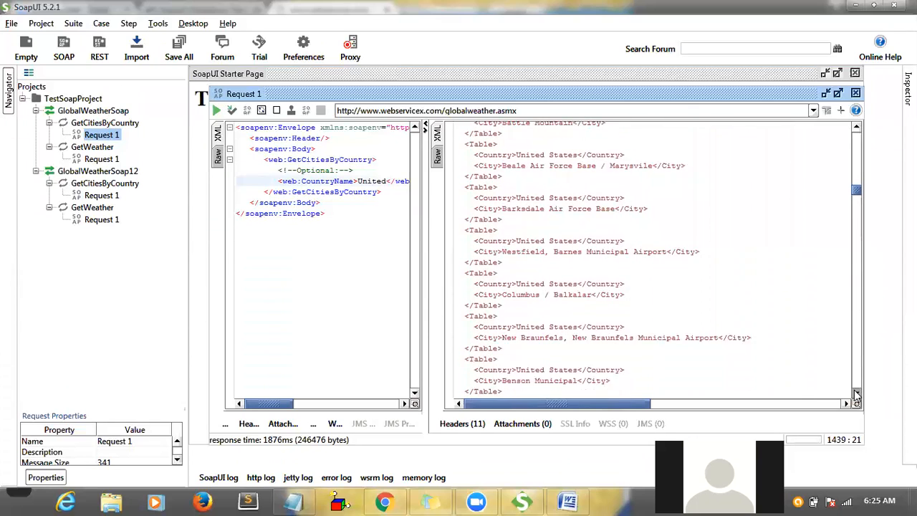
# - Set the CountryName value to Afganistan and submit the GetCitiesByCountry request
pyautogui.doubleClick(373, 181)
pyautogui.write('Af')
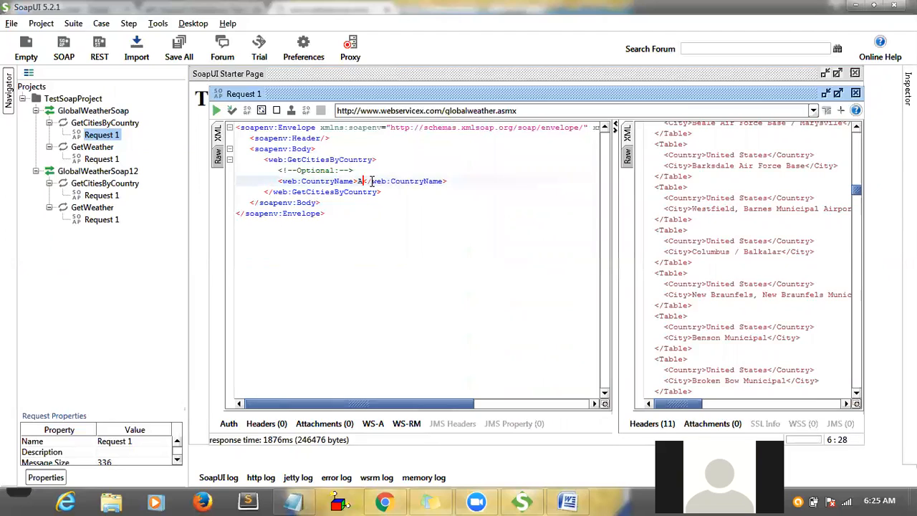
pyautogui.write('ganistan')
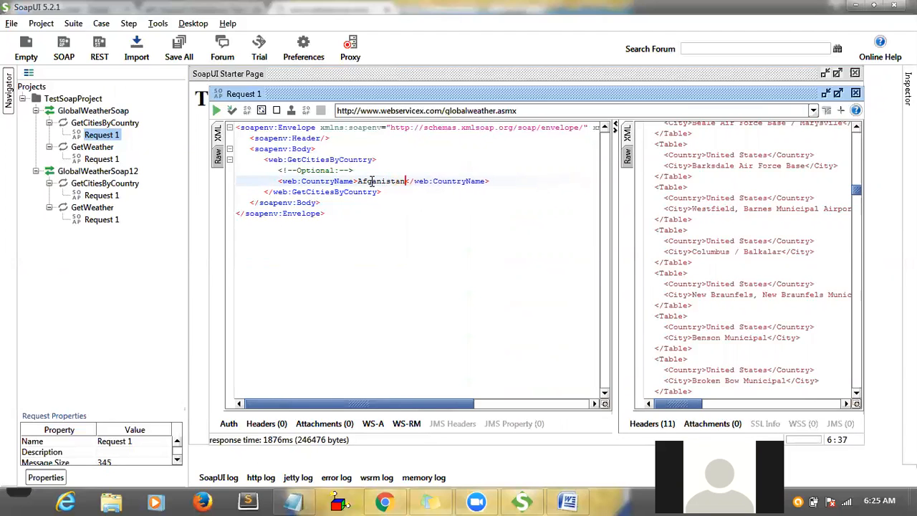
pyautogui.click(215, 111)
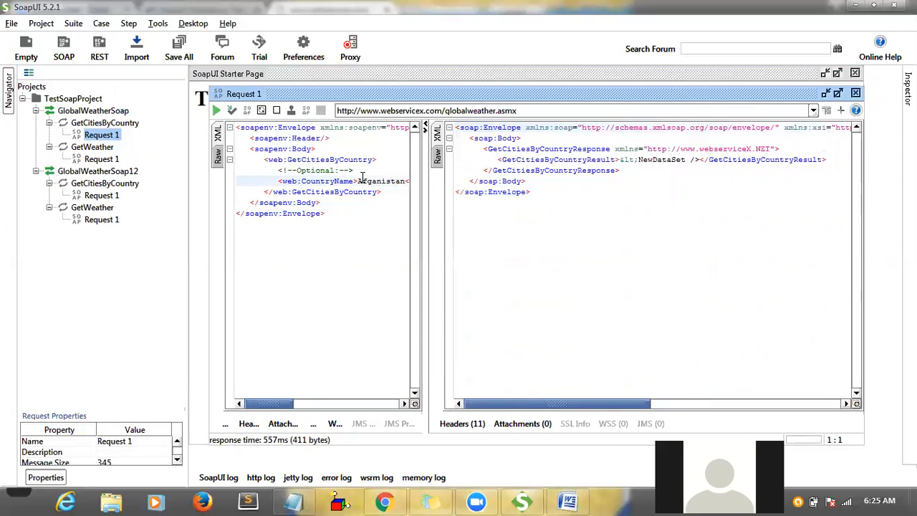
# - Set CountryName to China, submit the GetCitiesByCountry request and check the country and city entries in the response
pyautogui.click(386, 182)
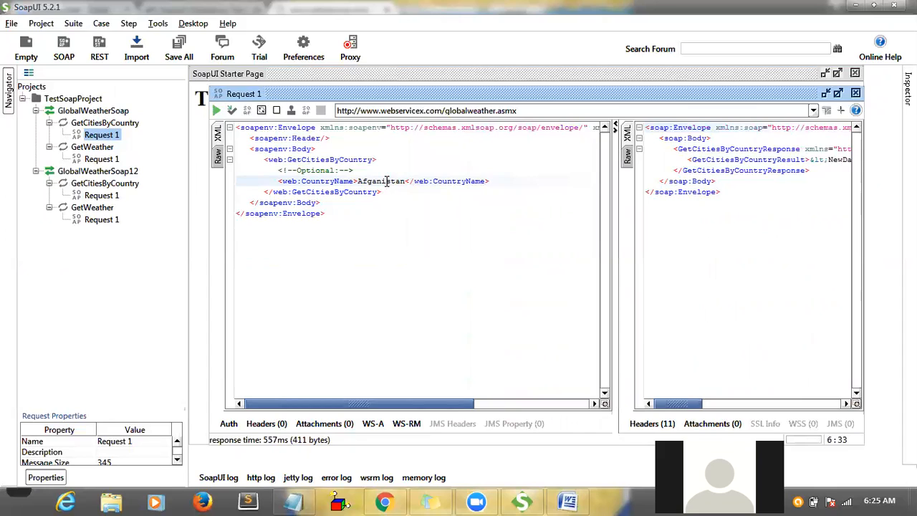
pyautogui.doubleClick(395, 182)
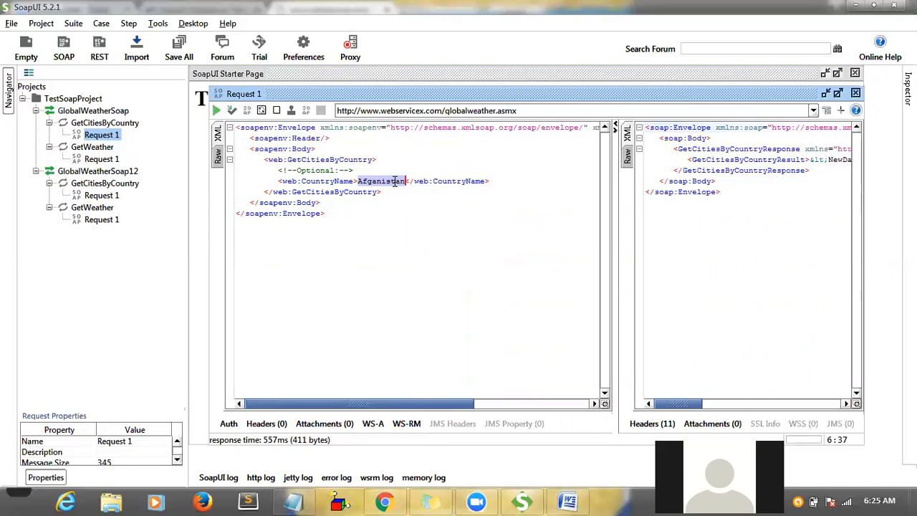
pyautogui.write('China')
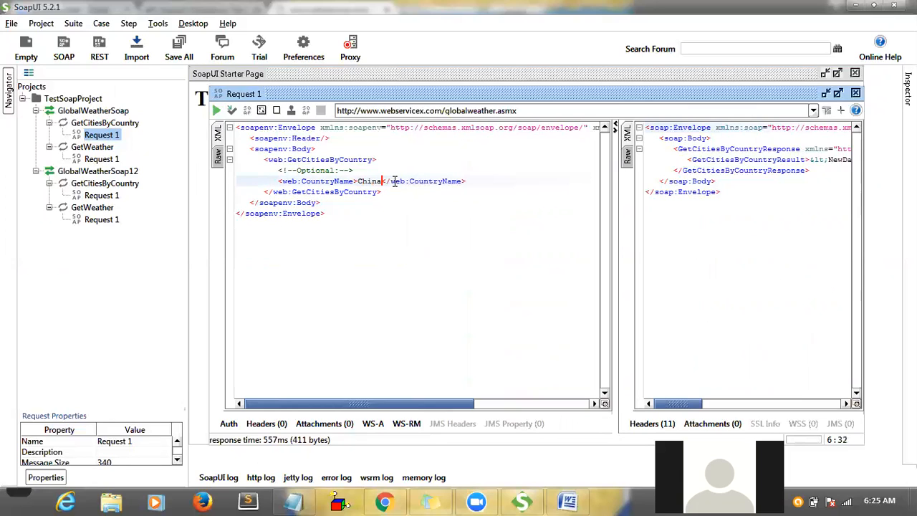
pyautogui.click(215, 113)
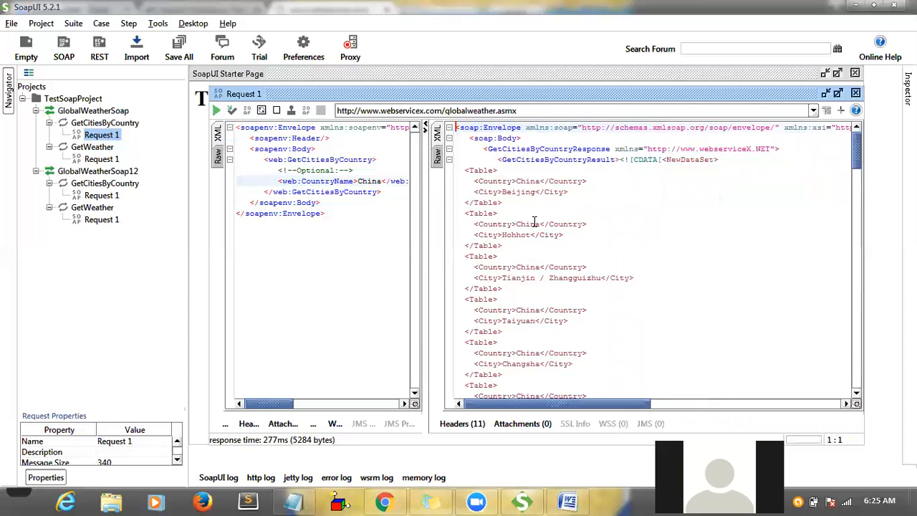
pyautogui.doubleClick(527, 182)
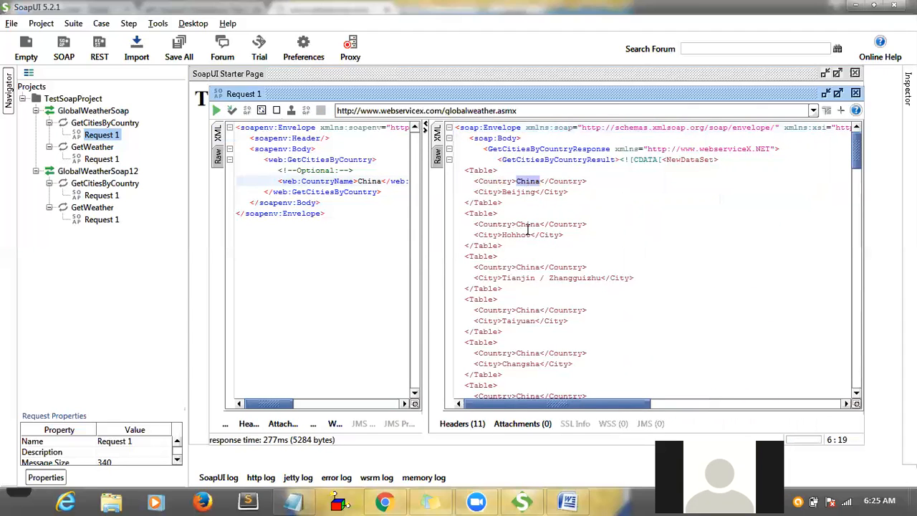
pyautogui.doubleClick(528, 311)
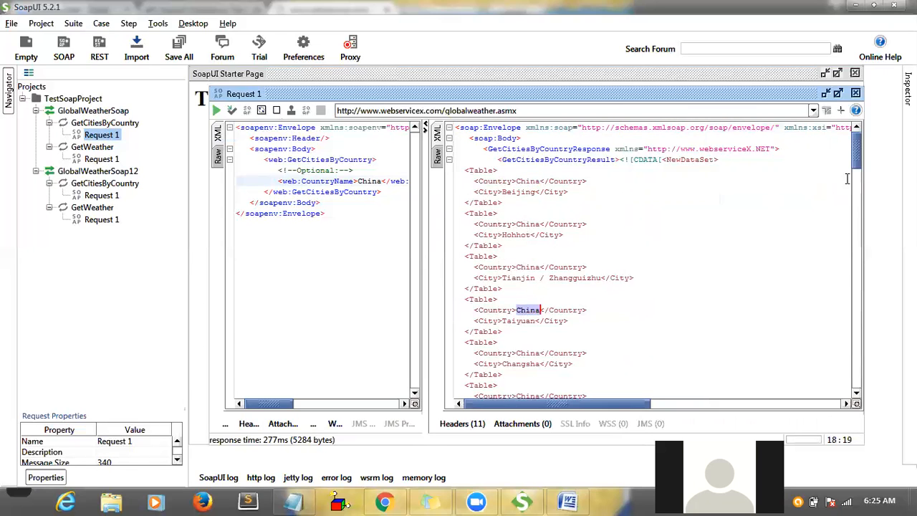
pyautogui.moveTo(859, 163); pyautogui.dragTo(863, 197)
pyautogui.moveTo(866, 206); pyautogui.dragTo(861, 145)
# - Set CountryName to the partial name Af, submit the GetCitiesByCountry request and look through the countries in the response
pyautogui.click(388, 223)
pyautogui.doubleClick(371, 181)
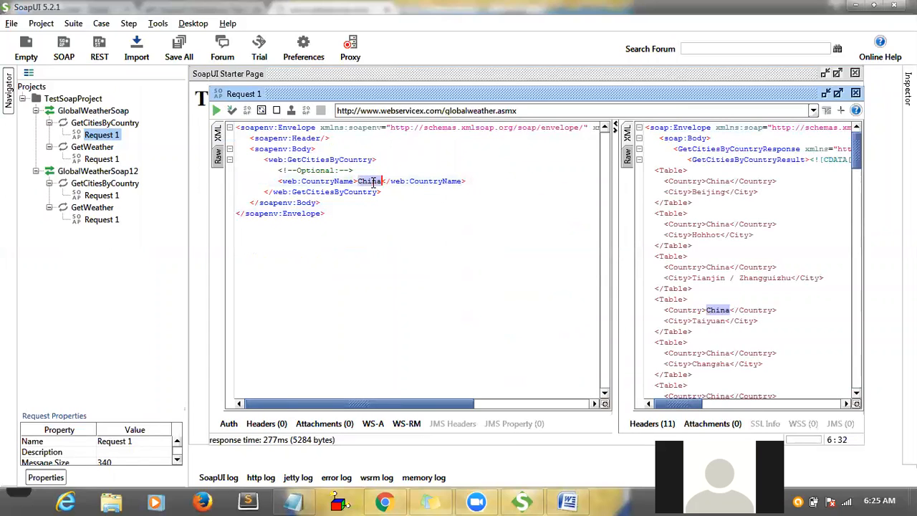
pyautogui.write('Af')
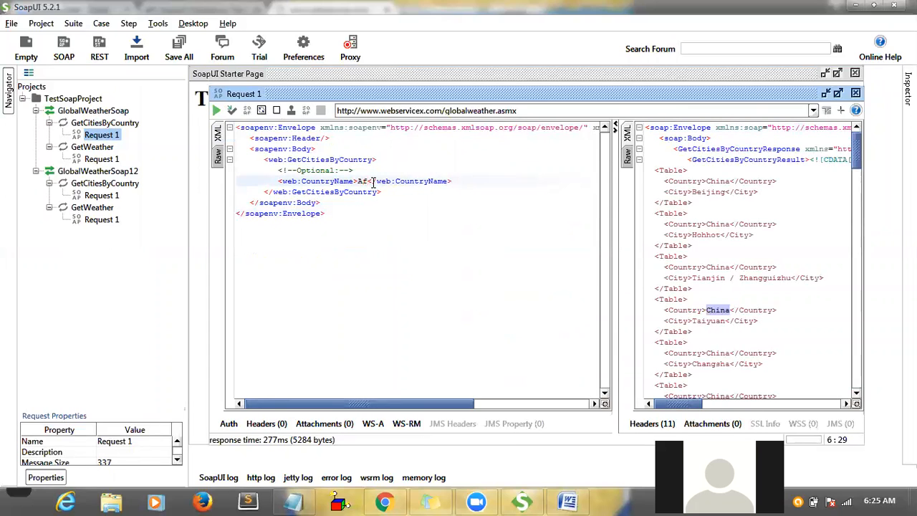
pyautogui.click(216, 110)
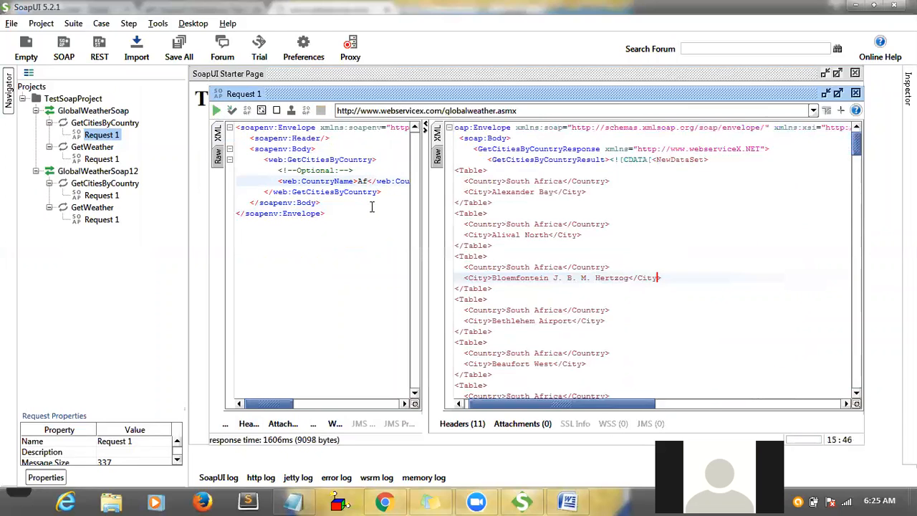
pyautogui.click(580, 286)
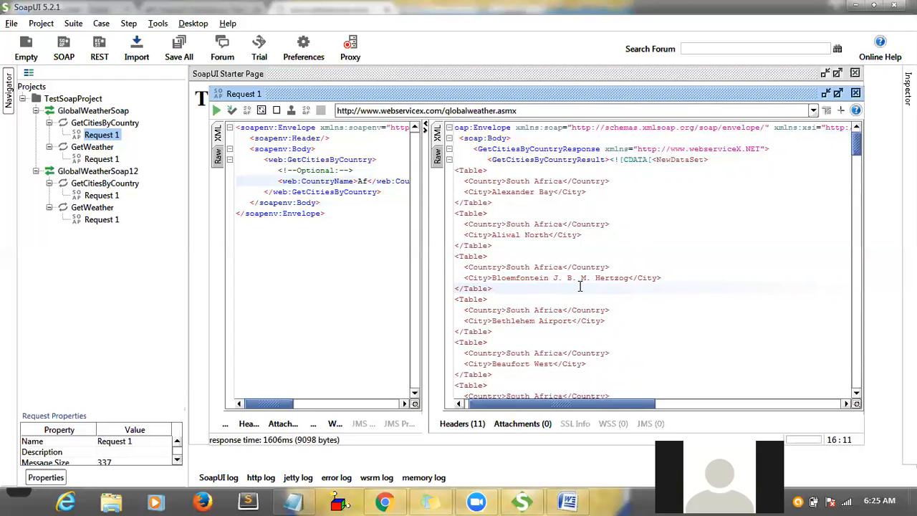
pyautogui.moveTo(857, 147); pyautogui.dragTo(852, 353)
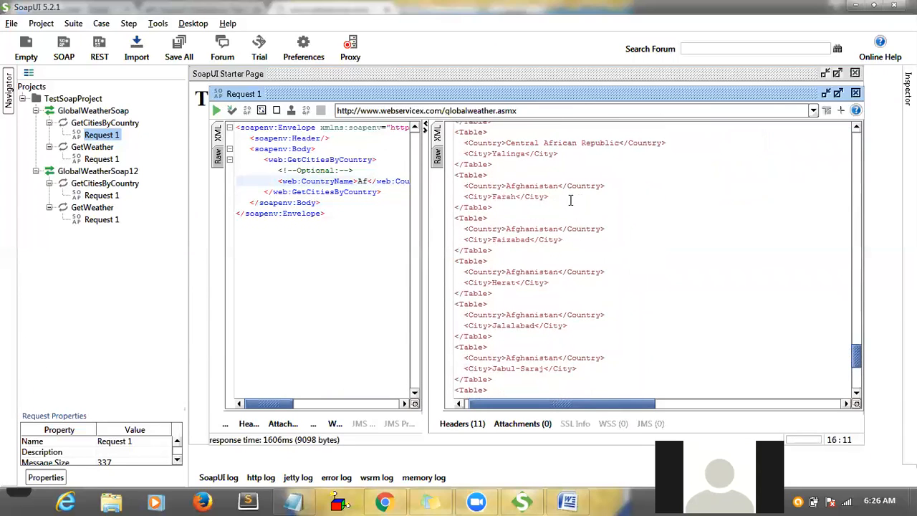
# - Look through the Afghanistan tables in the GetCitiesByCountry response and check the cities listed, down to the last entries
pyautogui.click(545, 194)
pyautogui.doubleClick(540, 186)
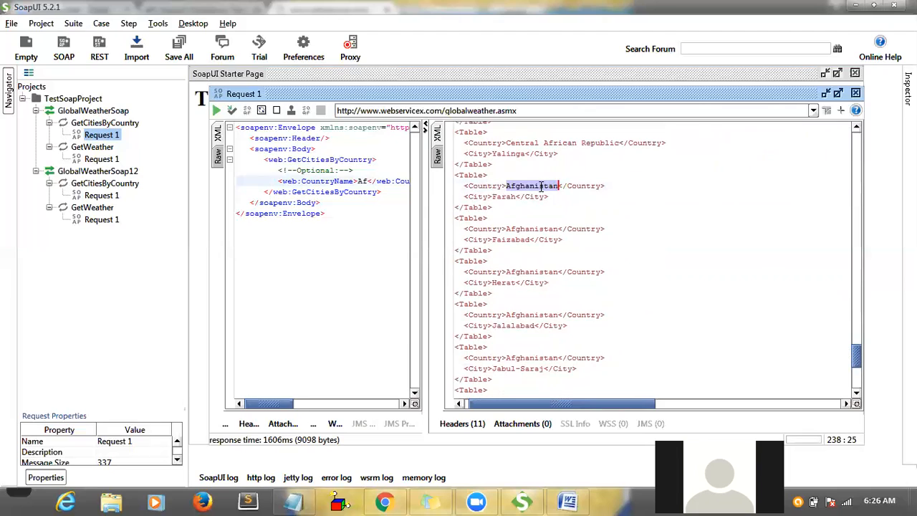
pyautogui.doubleClick(506, 196)
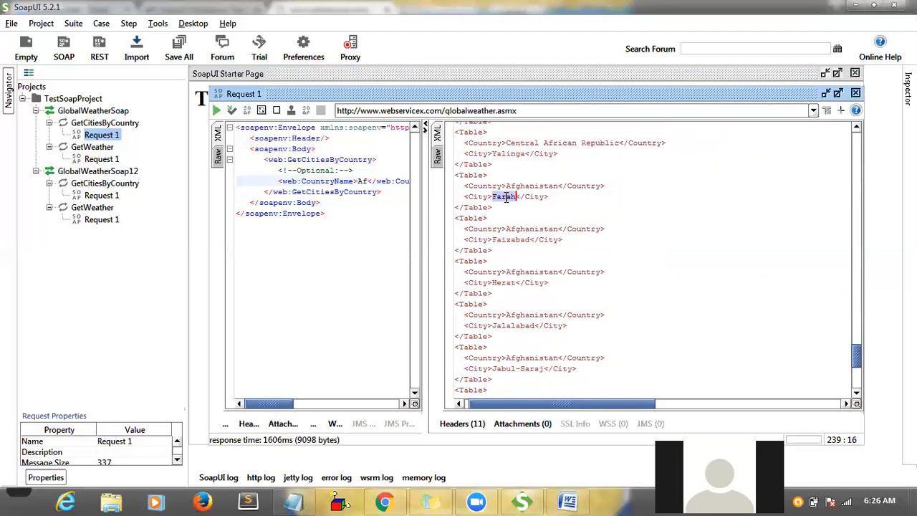
pyautogui.doubleClick(515, 241)
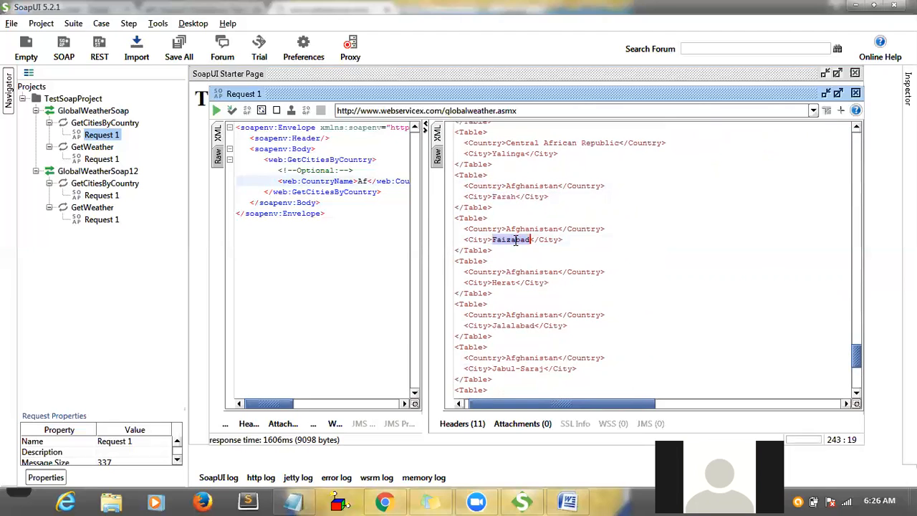
pyautogui.doubleClick(507, 283)
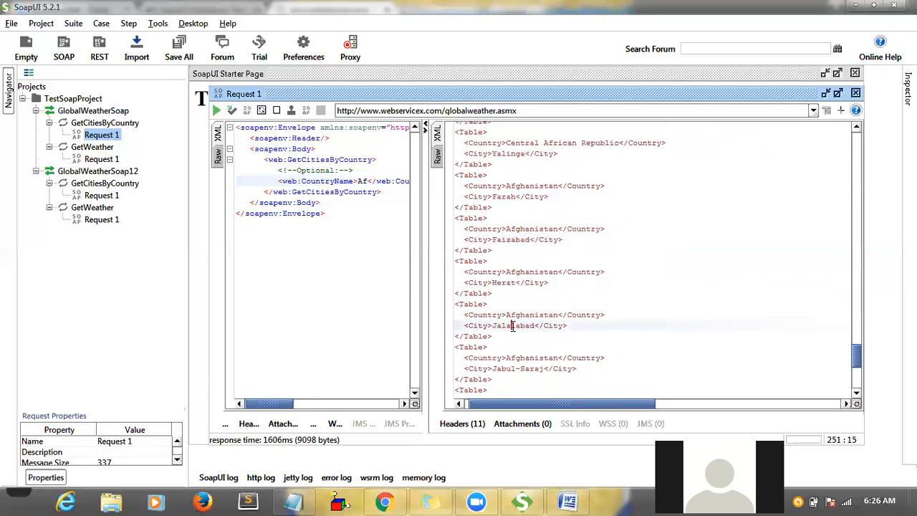
pyautogui.doubleClick(513, 326)
pyautogui.click(517, 368)
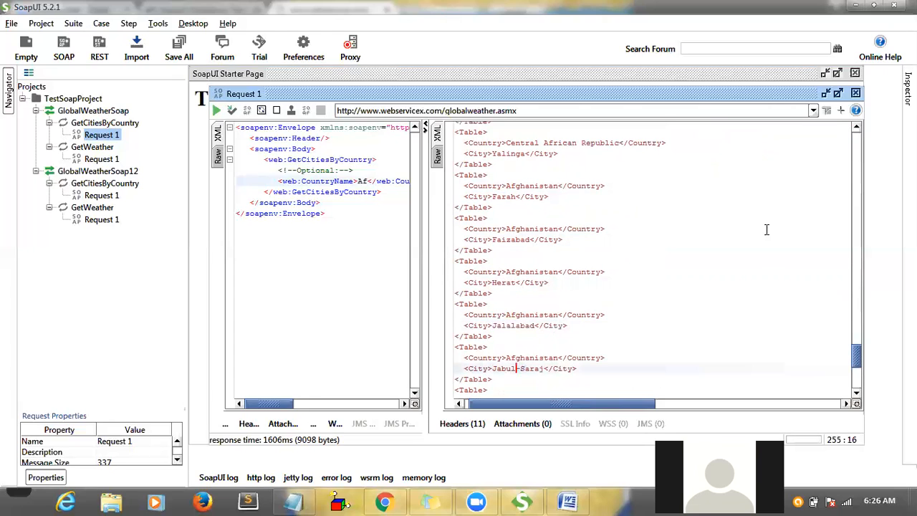
pyautogui.moveTo(857, 358); pyautogui.dragTo(859, 374)
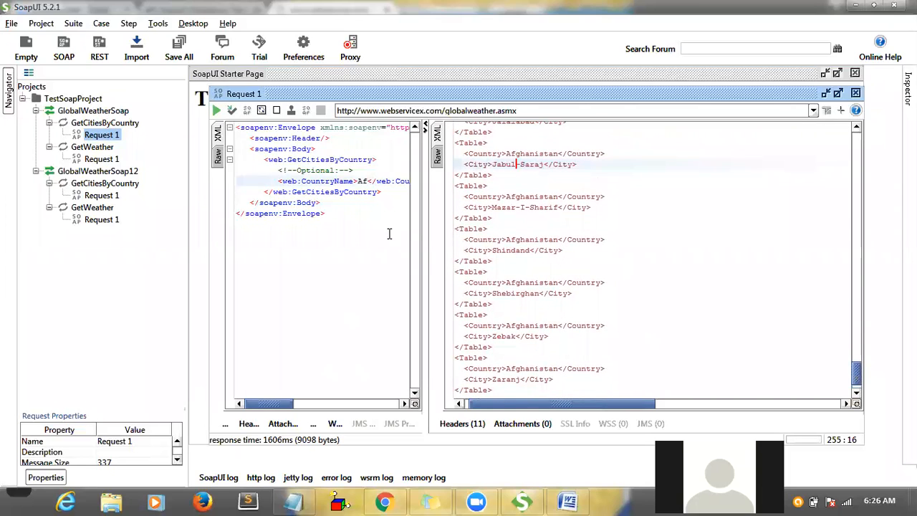
# - Submit the GetCitiesByCountry request with CountryName set to Banga and again with Bangala
pyautogui.click(360, 181)
pyautogui.write('Banga')
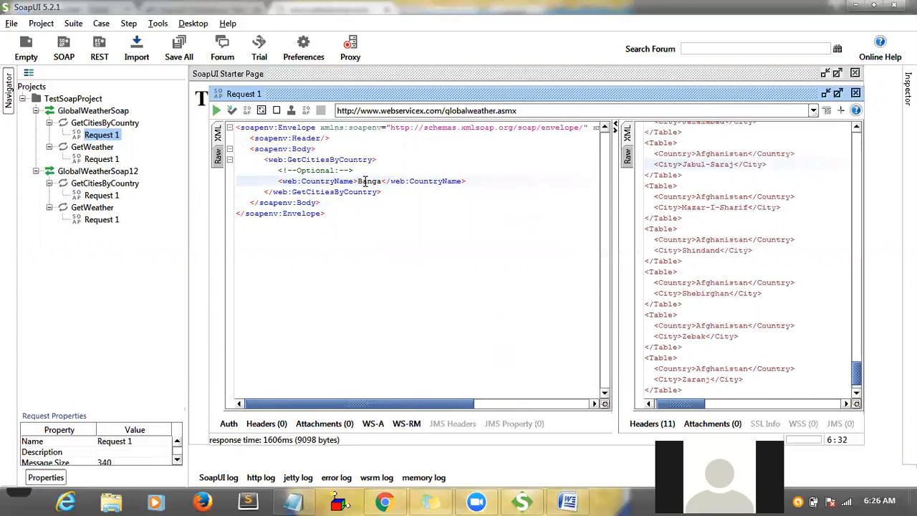
pyautogui.click(217, 111)
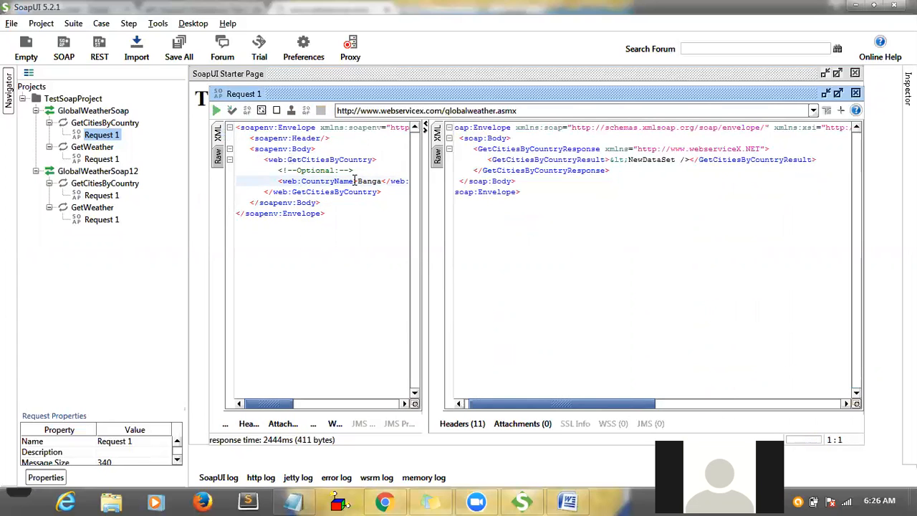
pyautogui.click(382, 180)
pyautogui.write('la')
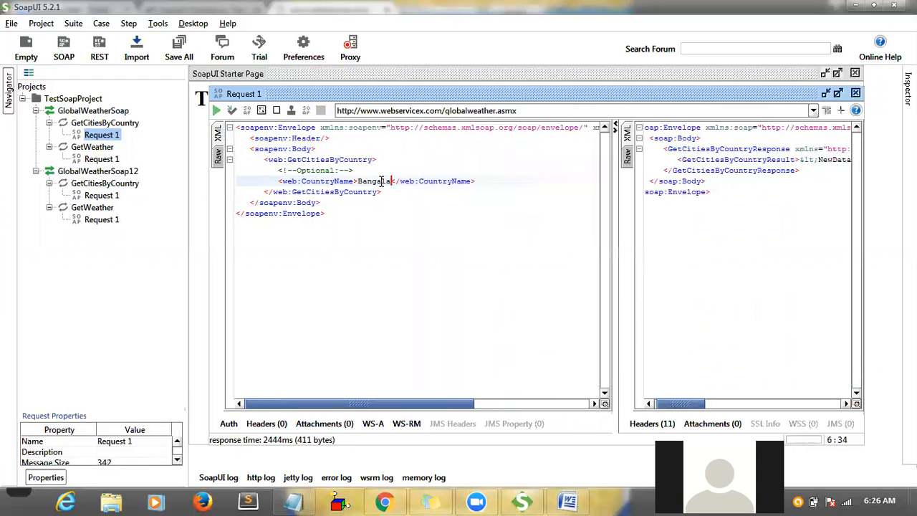
pyautogui.click(216, 111)
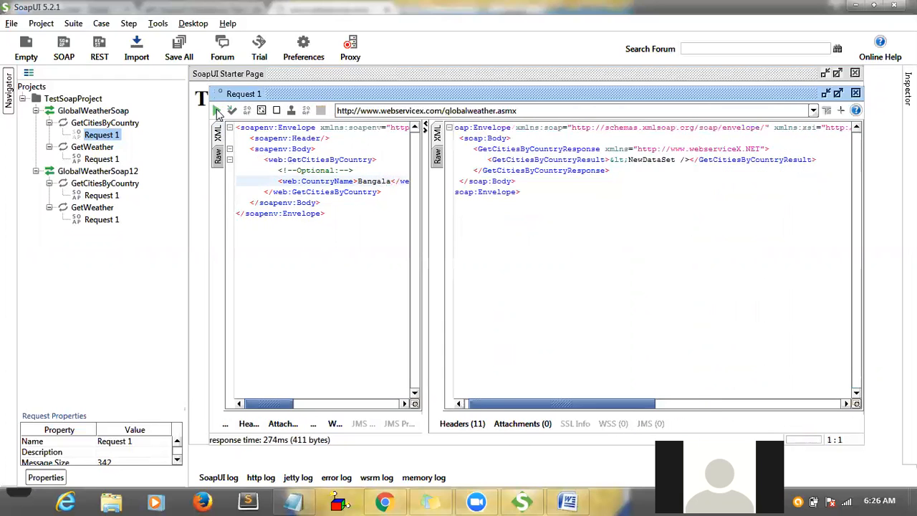
# - Correct CountryName to the partial name Bangla and submit the GetCitiesByCountry request
pyautogui.click(381, 182)
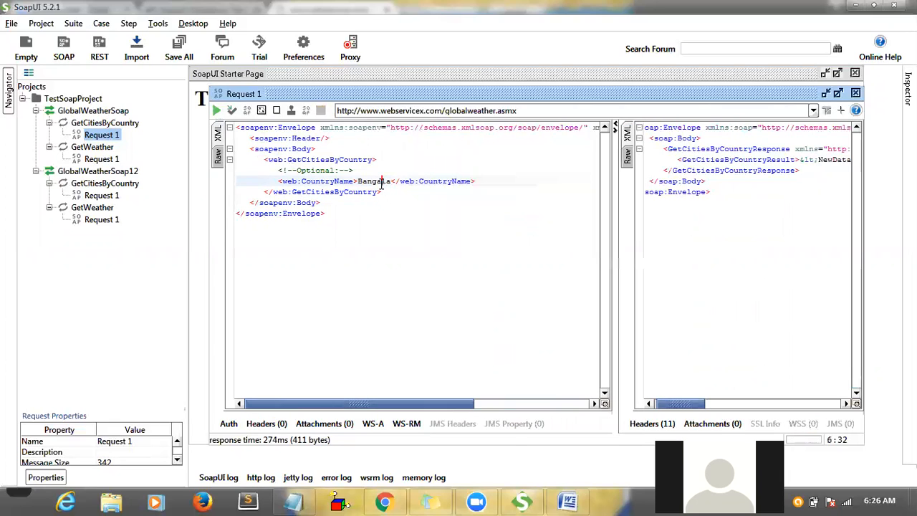
pyautogui.press('BackSpace')
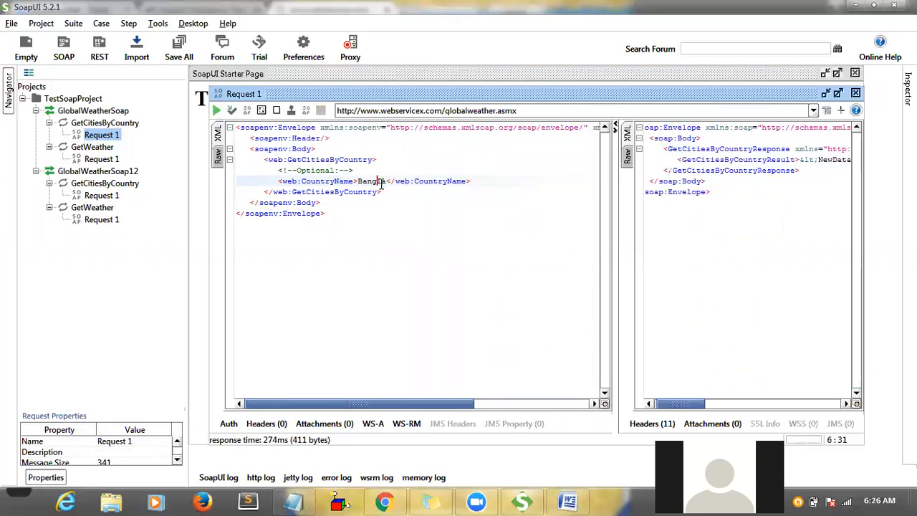
pyautogui.click(217, 111)
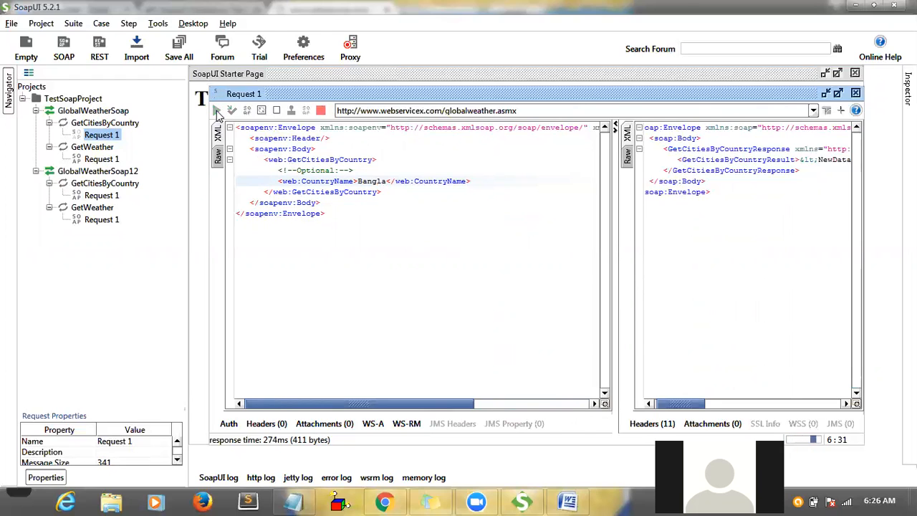
# - Check the country and city entries in the response for Bangla, through to the end of the response
pyautogui.click(571, 245)
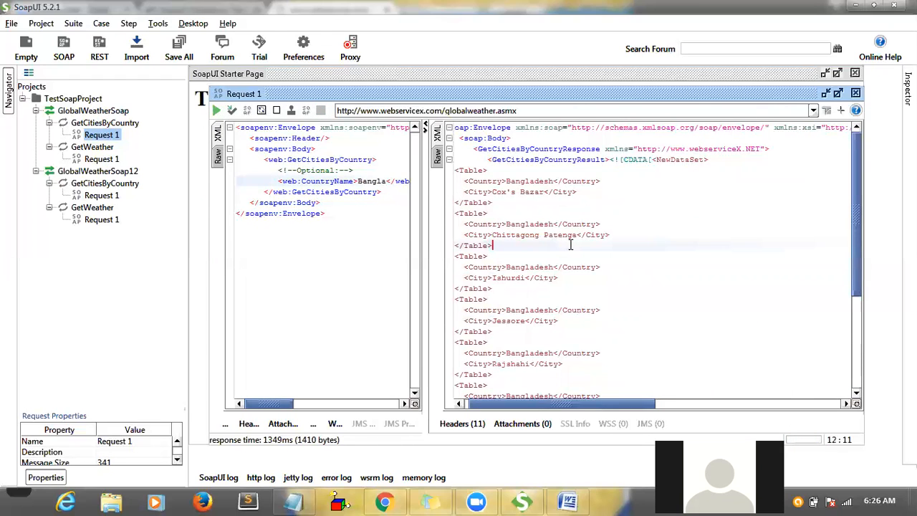
pyautogui.doubleClick(531, 224)
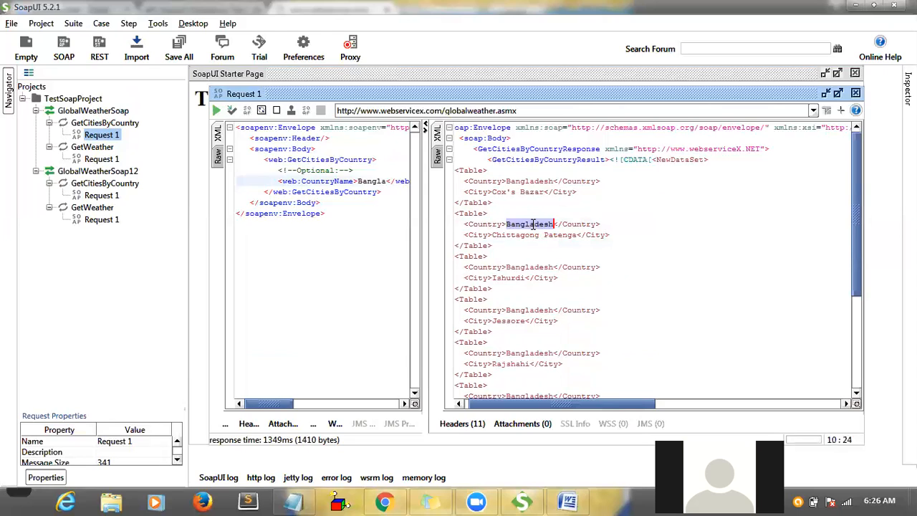
pyautogui.doubleClick(520, 236)
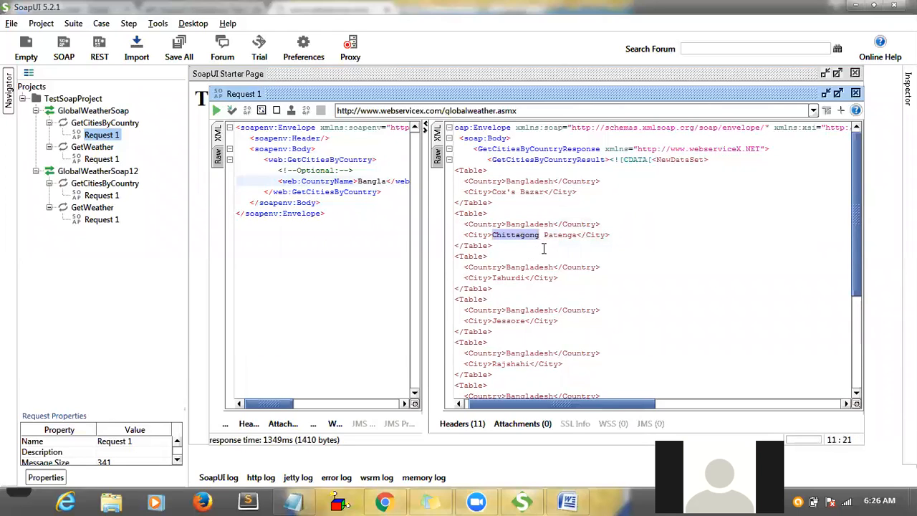
pyautogui.doubleClick(510, 277)
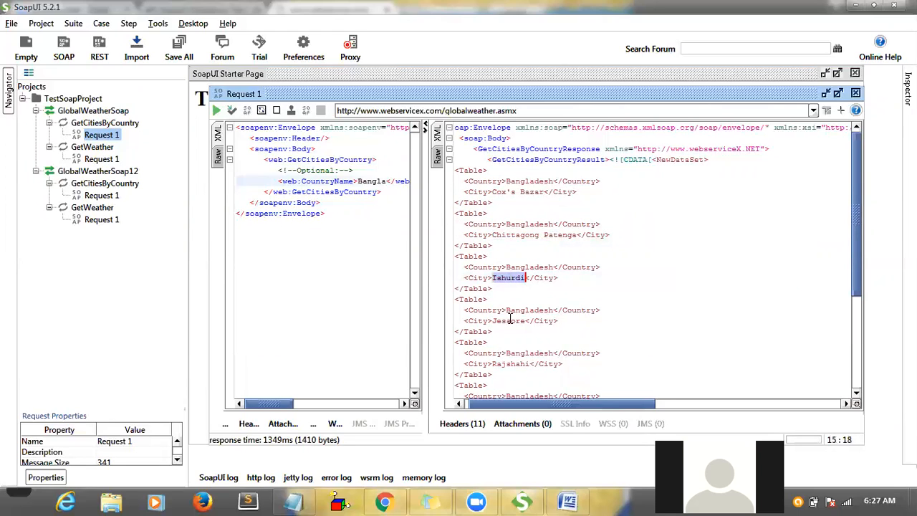
pyautogui.doubleClick(510, 321)
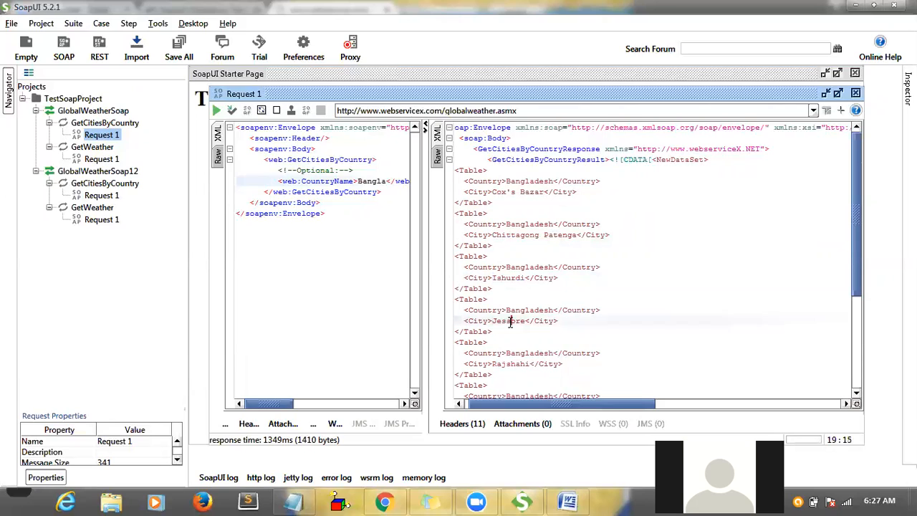
pyautogui.doubleClick(507, 364)
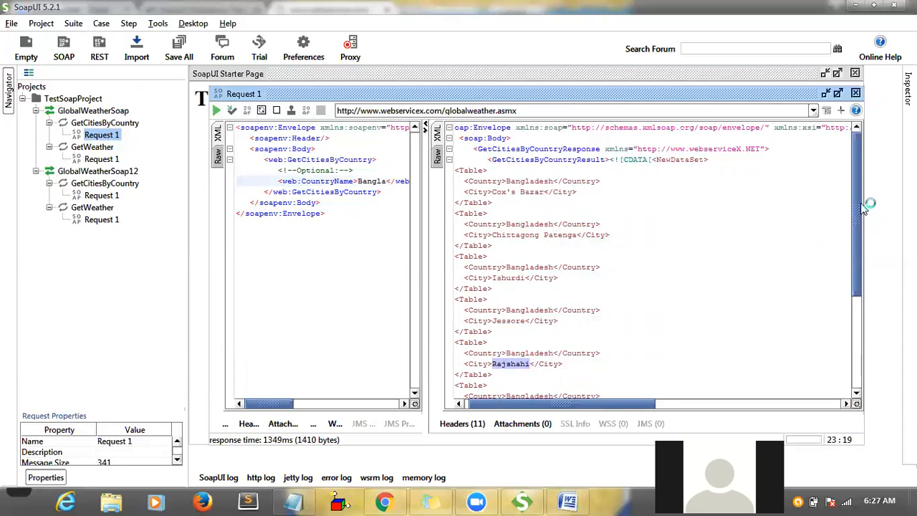
pyautogui.moveTo(857, 200); pyautogui.dragTo(857, 303)
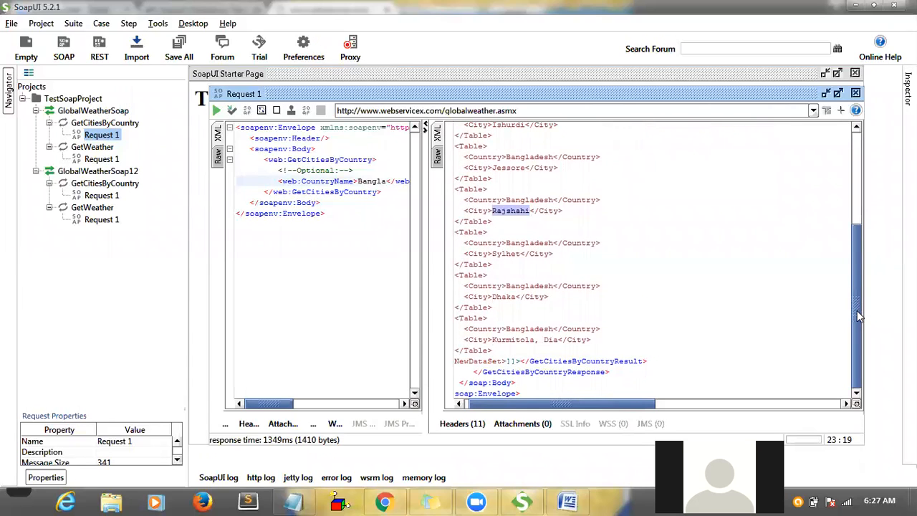
pyautogui.moveTo(858, 302)
pyautogui.mouseDown()
pyautogui.moveTo(859, 184)
pyautogui.moveTo(863, 308)
pyautogui.mouseUp()
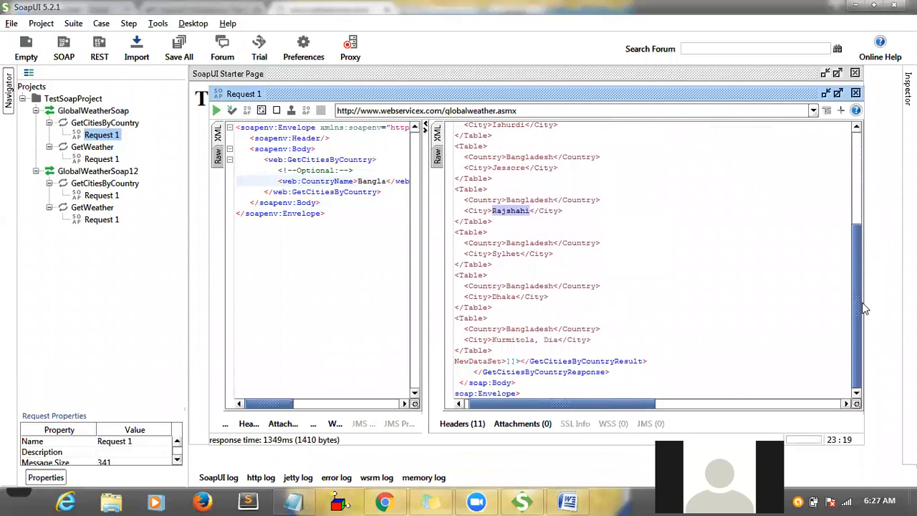
pyautogui.click(719, 285)
pyautogui.click(383, 239)
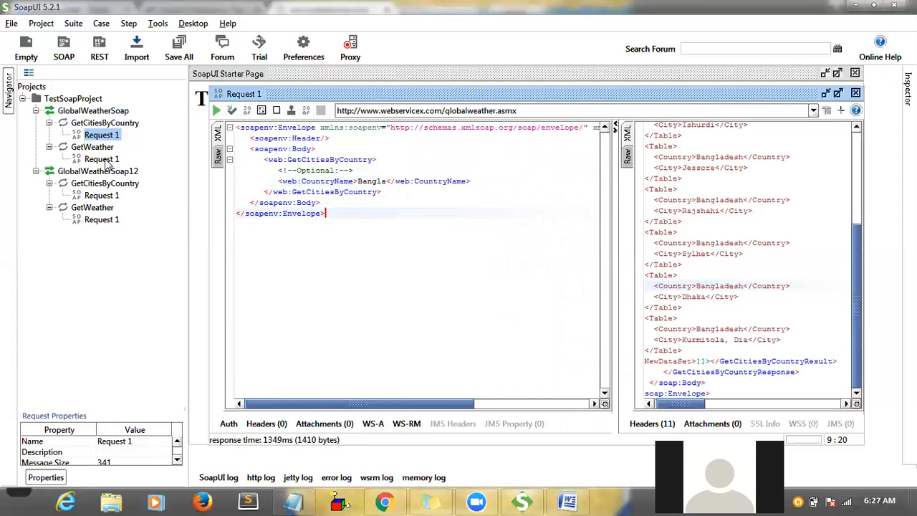
# - Copy the response's Table element for Bangladesh and Jessore into the Notepad notes
pyautogui.click(715, 154)
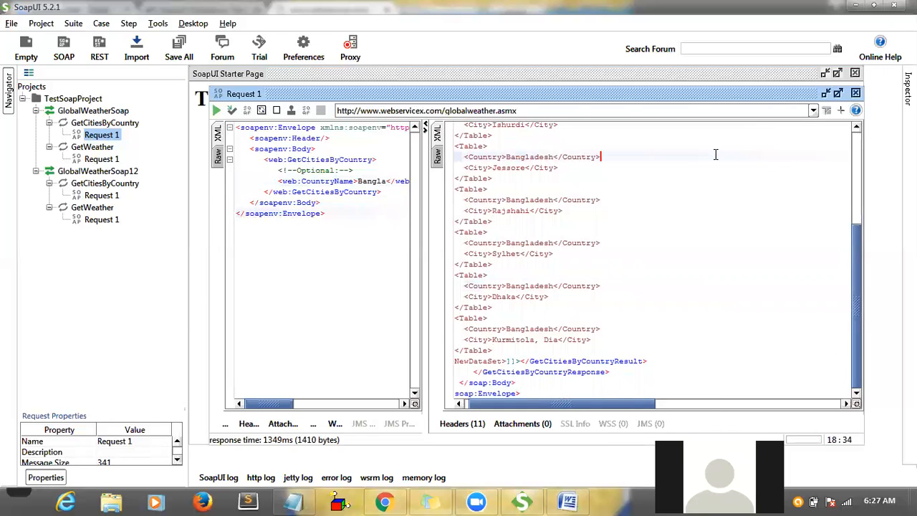
pyautogui.click(472, 163)
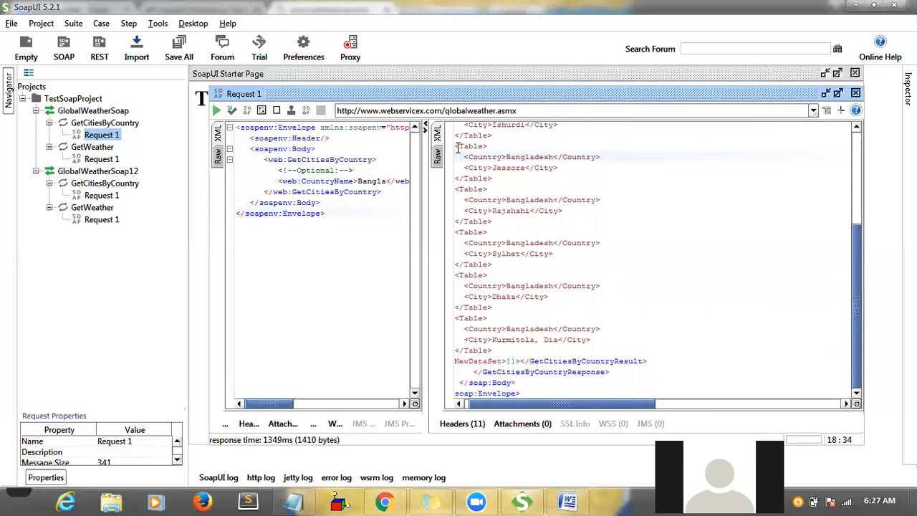
pyautogui.keyDown('shift'); pyautogui.click(492, 181); pyautogui.keyUp('shift')
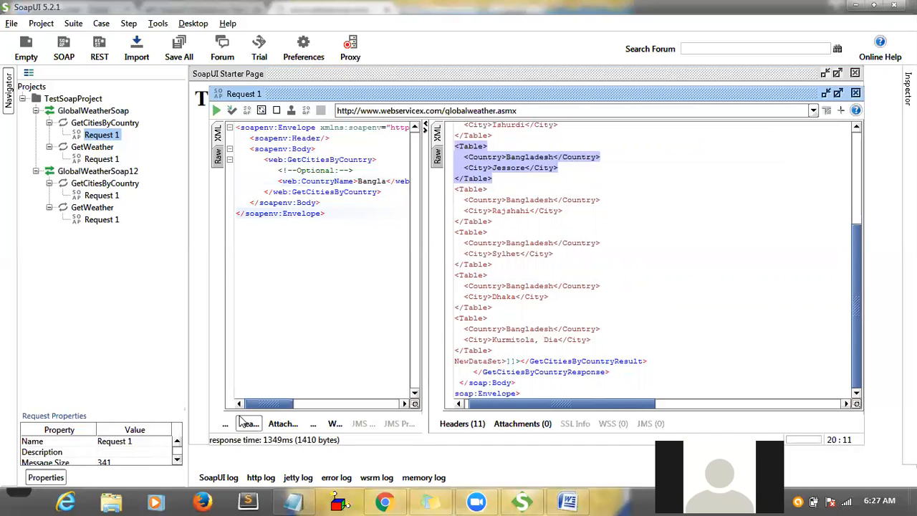
pyautogui.click(292, 502)
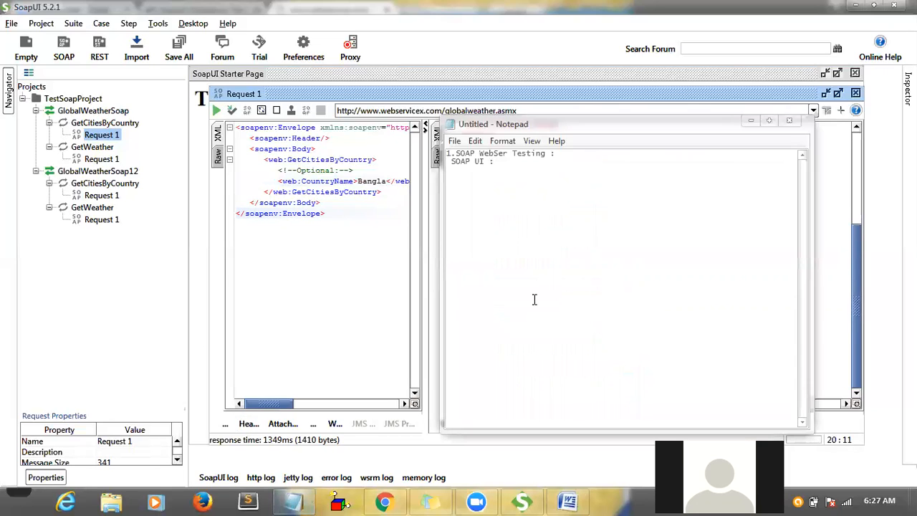
pyautogui.write('<Table>     <Country>Bangladesh</Country>     <City>Jessore</City>   </Table>')
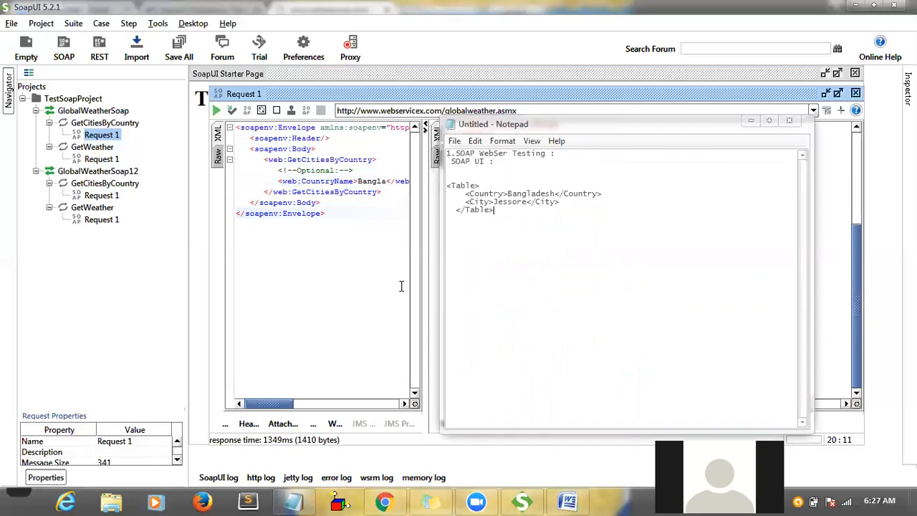
# - Return to SoapUI and open Request 1 of the GetWeather operation under GlobalWeatherSoap
pyautogui.click(298, 261)
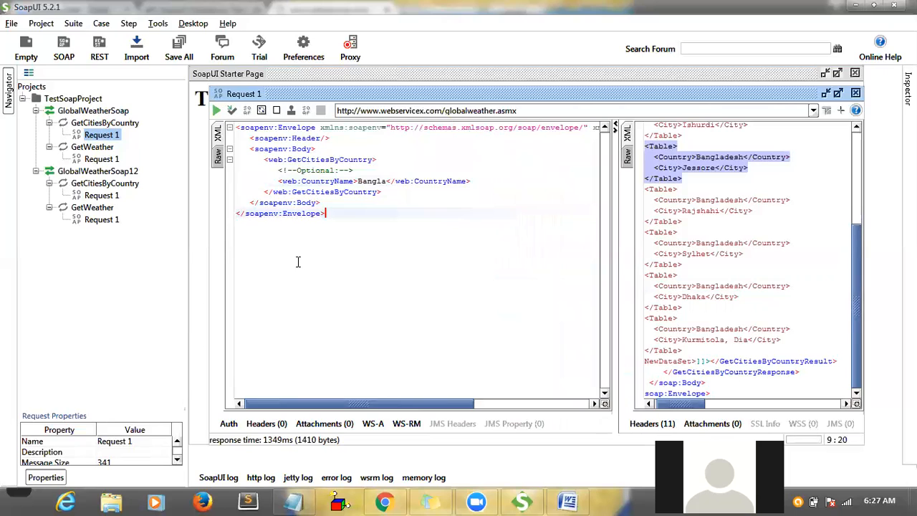
pyautogui.doubleClick(103, 159)
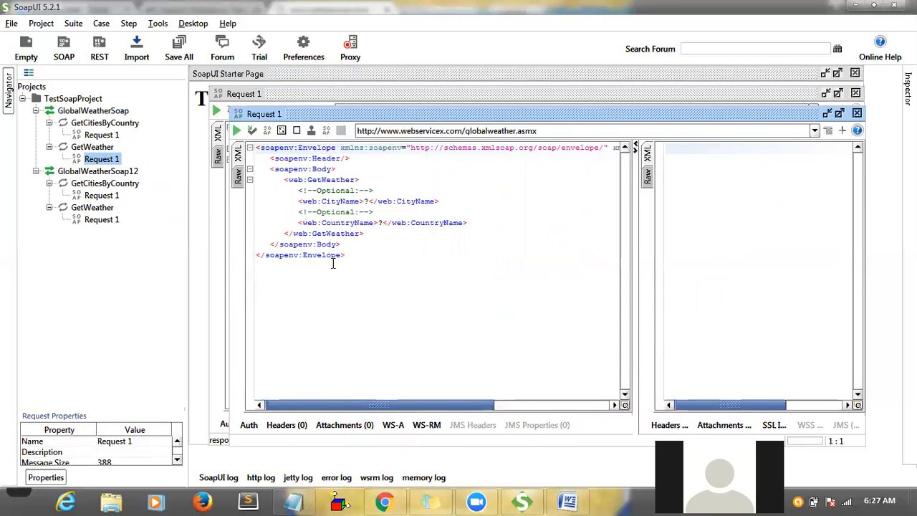
pyautogui.click(367, 201)
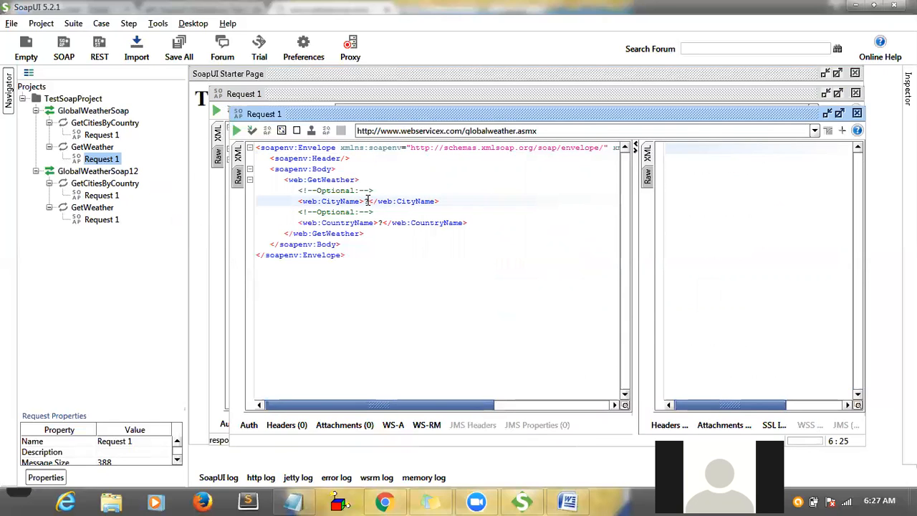
pyautogui.press('BackSpace')
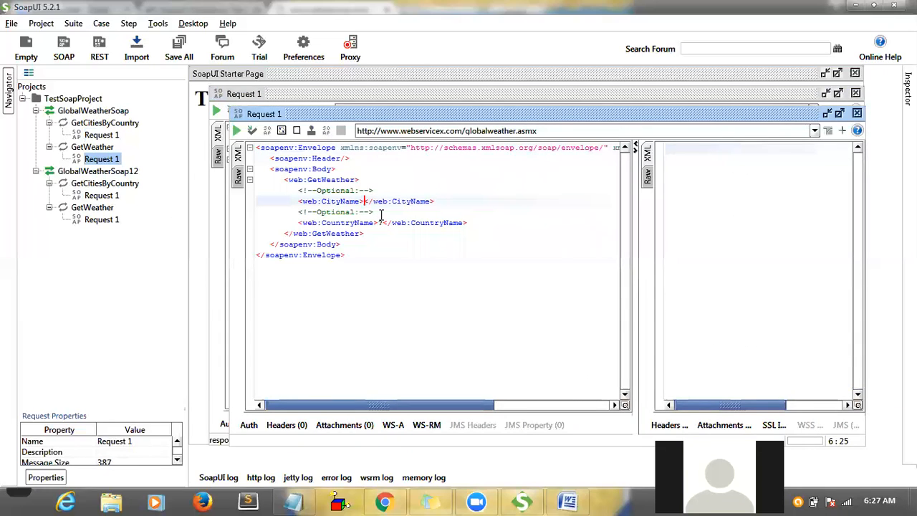
pyautogui.write('?')
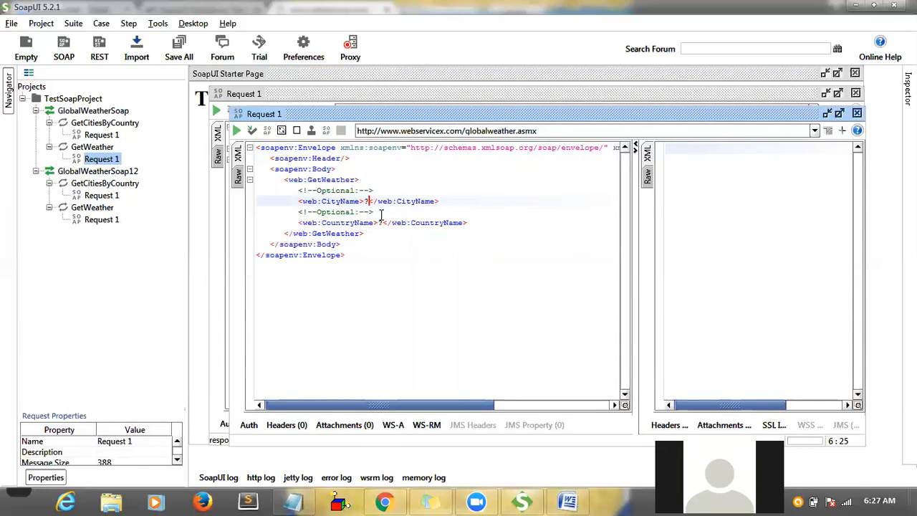
# - Copy Bangladesh from the Notepad notes into the GetWeather request's CountryName and submit the request
pyautogui.click(294, 499)
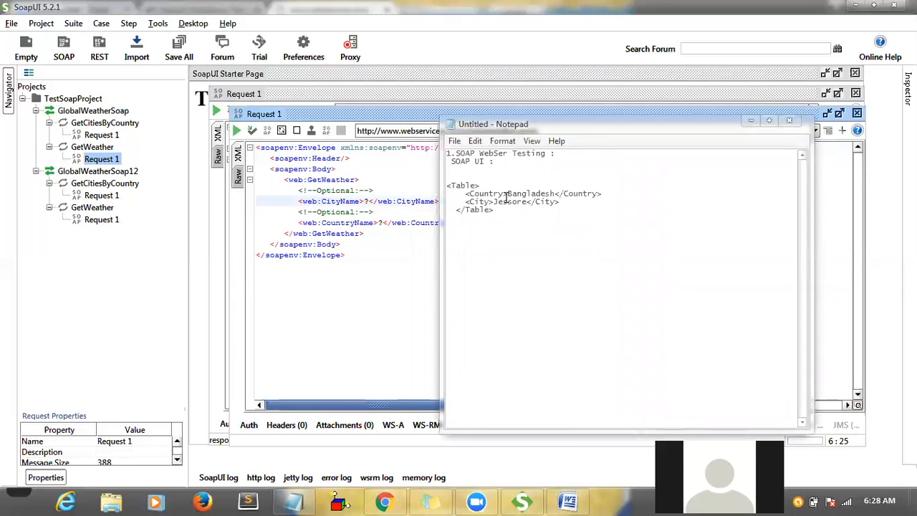
pyautogui.moveTo(507, 193); pyautogui.dragTo(554, 192)
pyautogui.hotkey('ctrl', 'c')
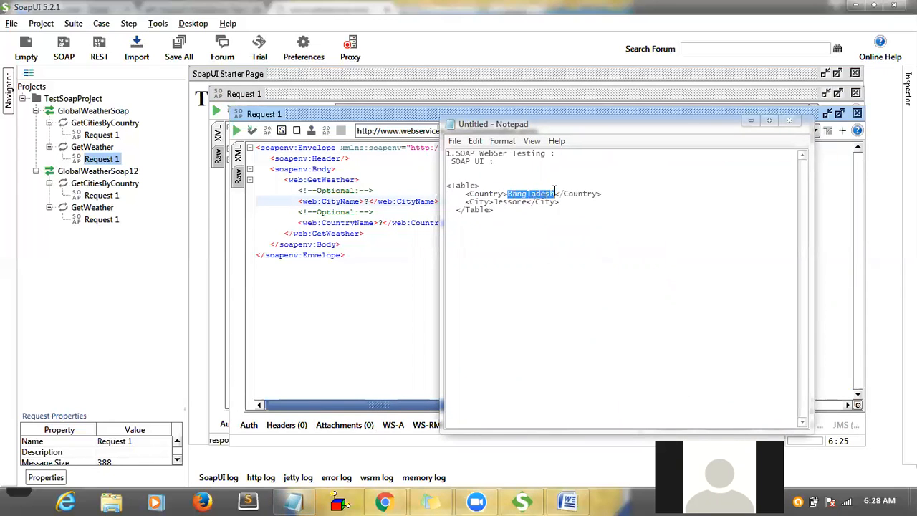
pyautogui.click(383, 223)
pyautogui.press('BackSpace')
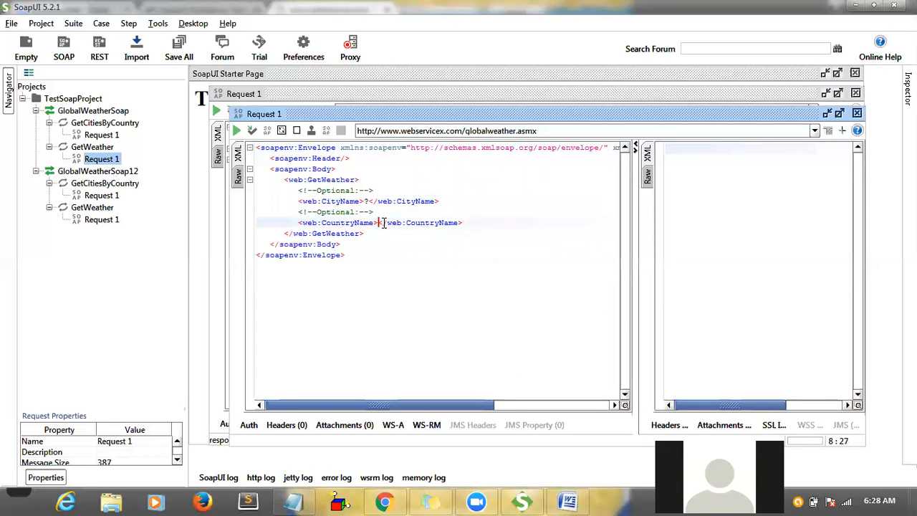
pyautogui.hotkey('ctrl', 'v')
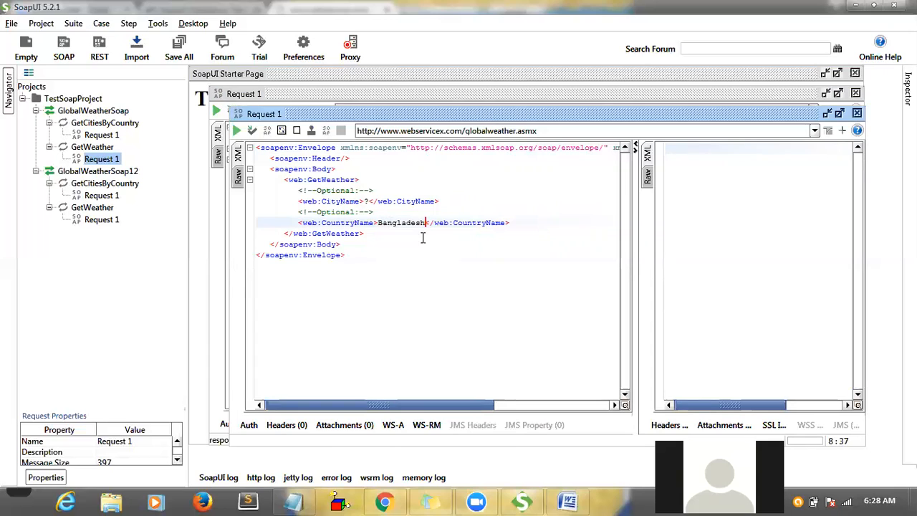
pyautogui.click(236, 131)
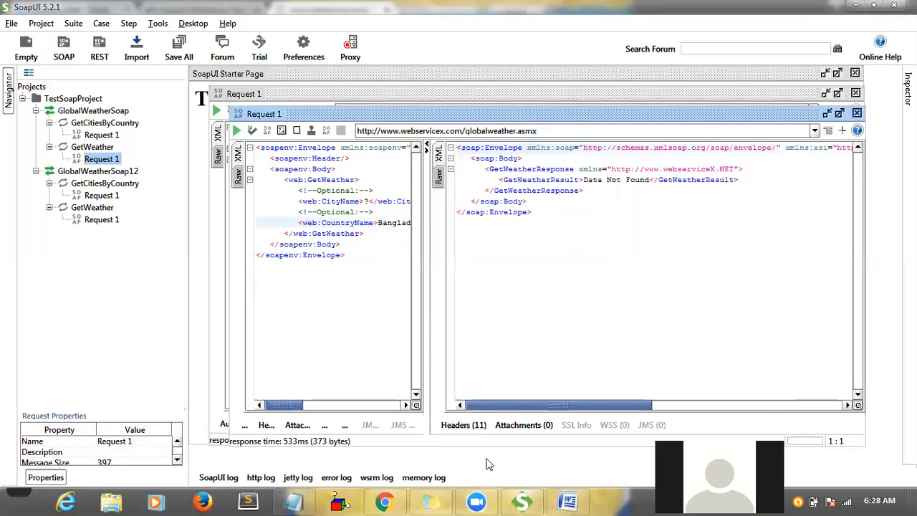
# - Copy Jessore from the Notepad notes into the request's CityName and submit the GetWeather request again
pyautogui.click(295, 502)
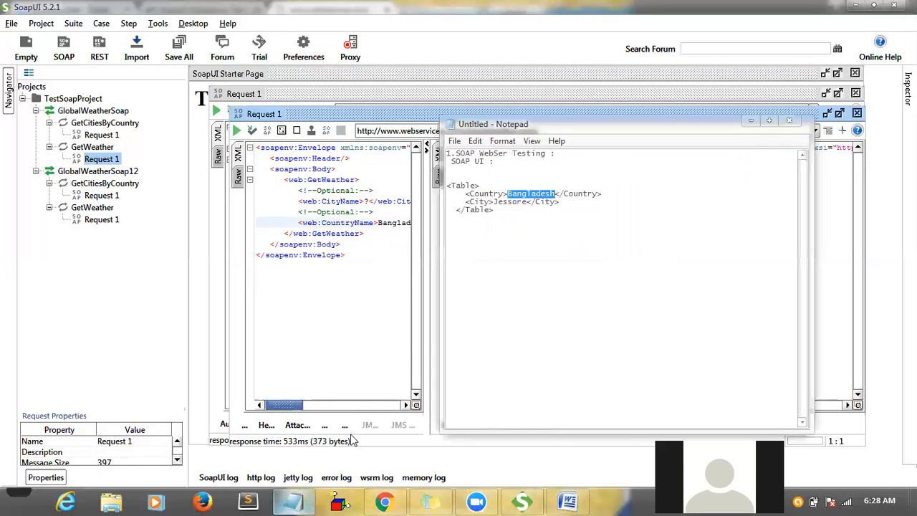
pyautogui.moveTo(494, 201); pyautogui.dragTo(522, 202)
pyautogui.hotkey('ctrl', 'c')
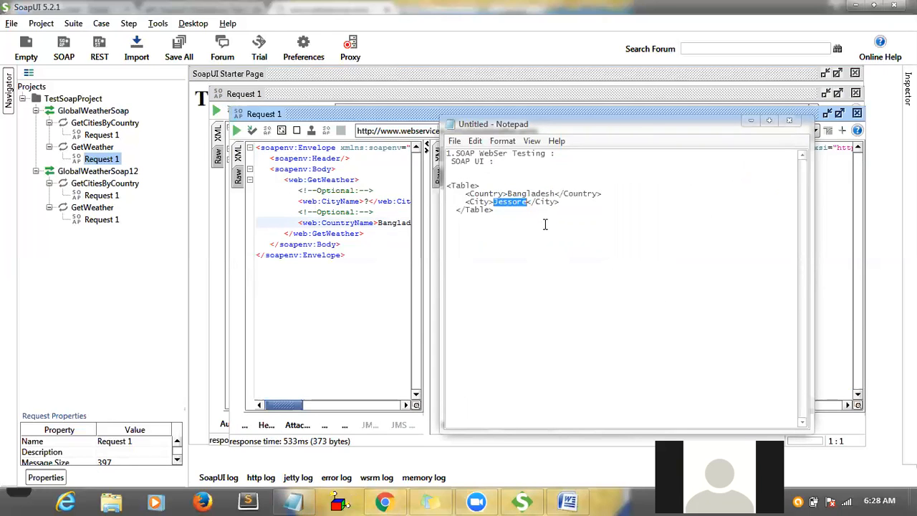
pyautogui.click(395, 223)
pyautogui.click(369, 201)
pyautogui.press('BackSpace')
pyautogui.hotkey('ctrl', 'v')
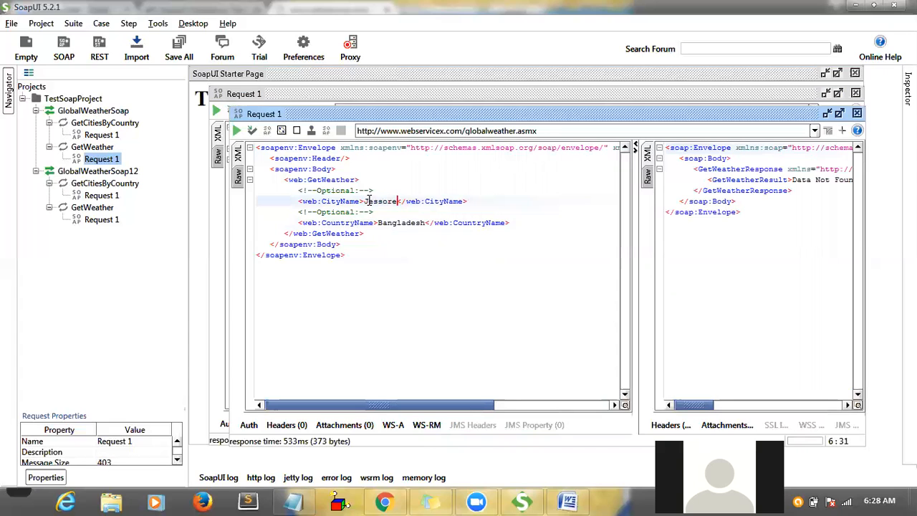
pyautogui.click(237, 130)
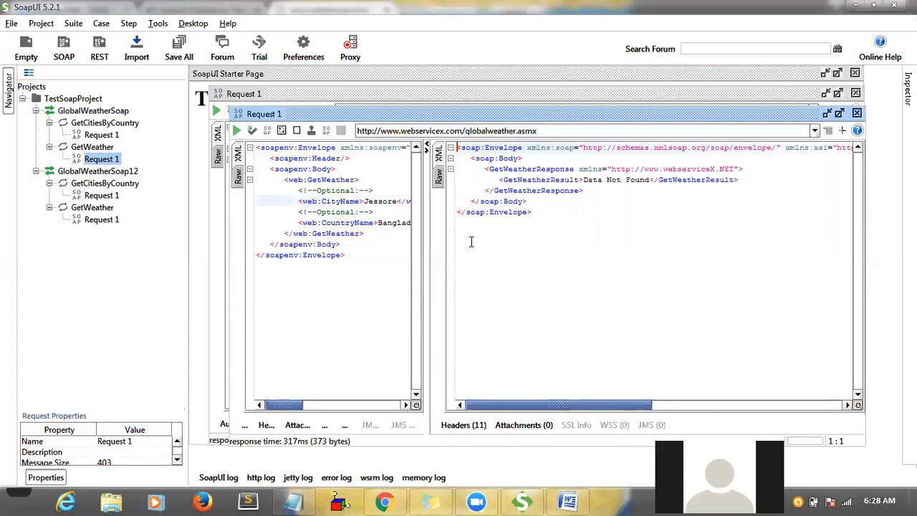
# - Set CountryName to India and CityName to ?, and submit the GetWeather request
pyautogui.click(341, 244)
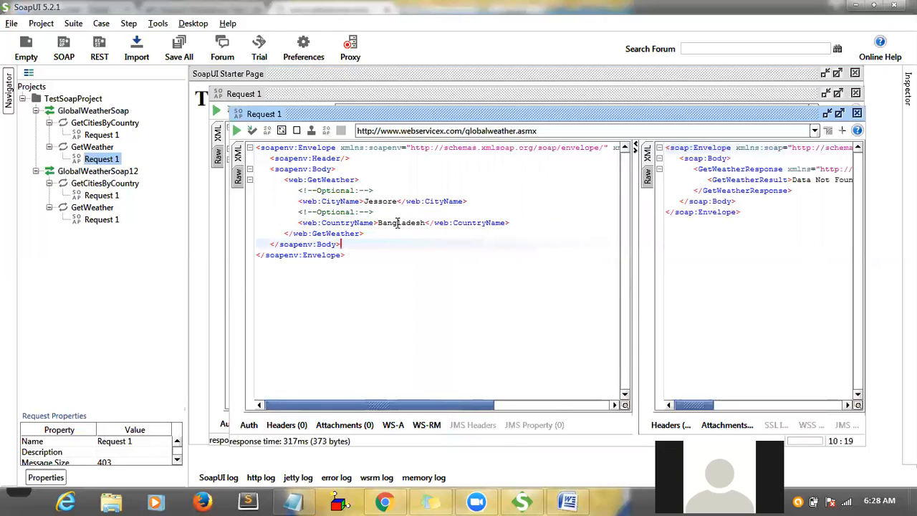
pyautogui.doubleClick(398, 223)
pyautogui.write('India')
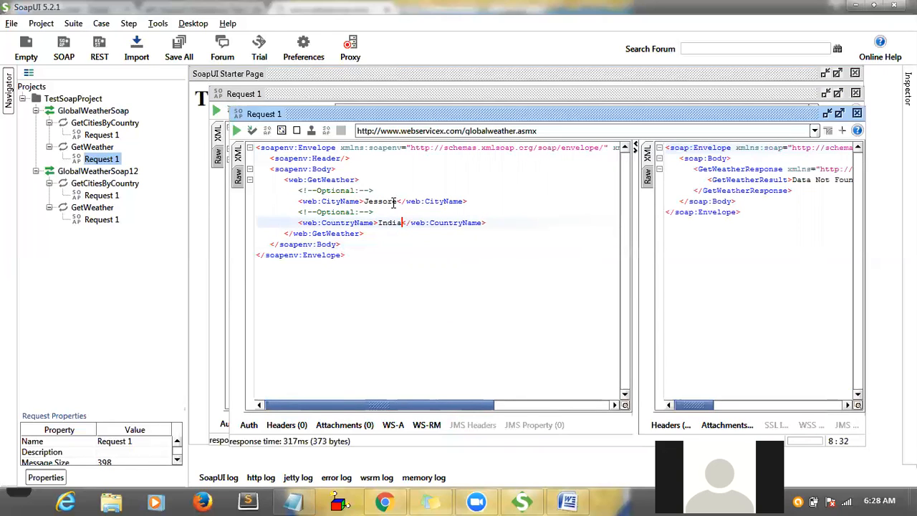
pyautogui.doubleClick(391, 203)
pyautogui.write('?')
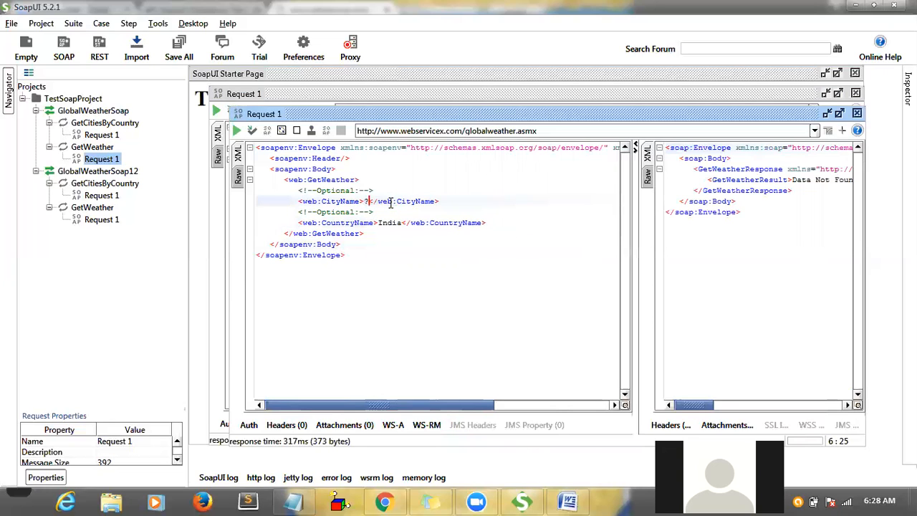
pyautogui.click(237, 131)
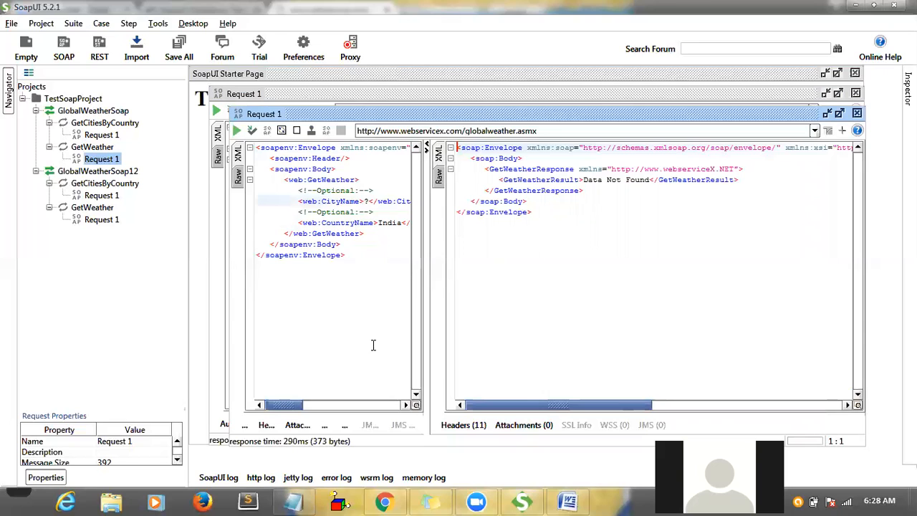
# - Set CityName to Bombay and submit the GetWeather request for India
pyautogui.click(368, 201)
pyautogui.press('BackSpace')
pyautogui.write('Bombay')
pyautogui.click(237, 133)
pyautogui.click(237, 133)
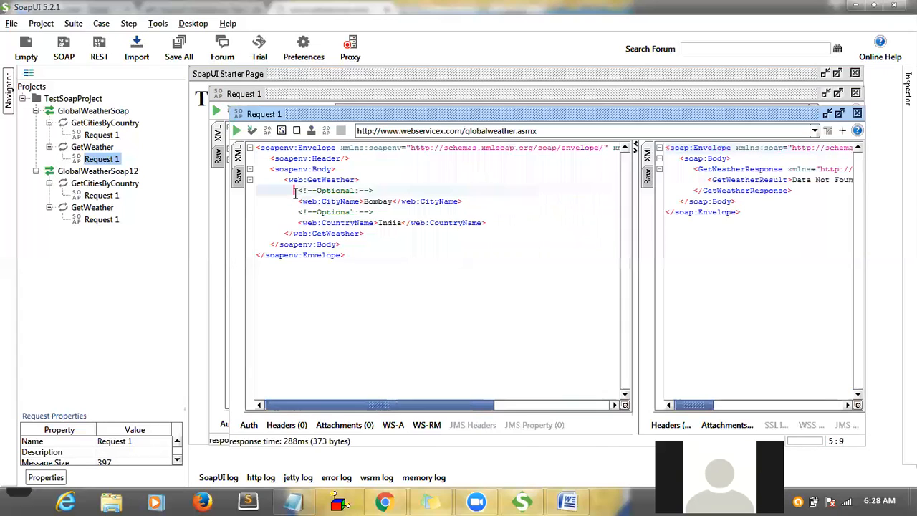
# - Delete the CityName element and both Optional comments from the GetWeather request, and submit it with only CountryName
pyautogui.moveTo(298, 191); pyautogui.dragTo(394, 209)
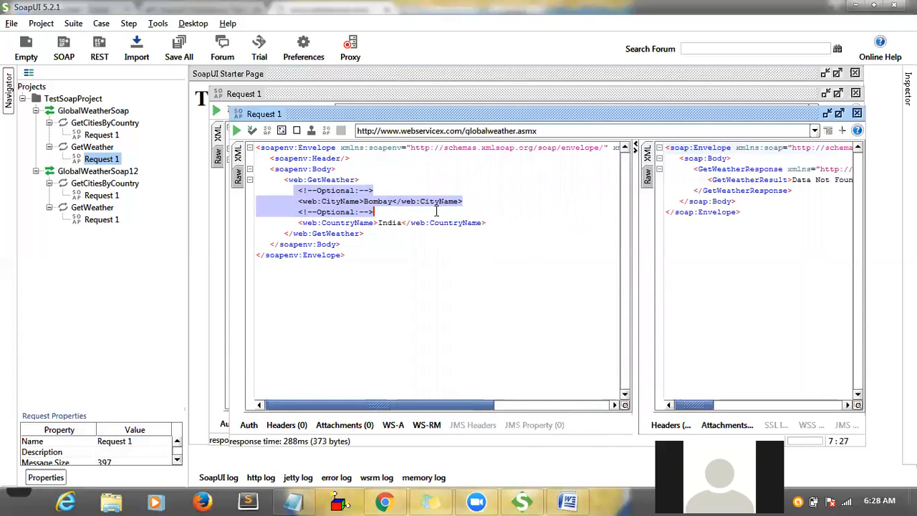
pyautogui.press('Delete')
pyautogui.press('Home')
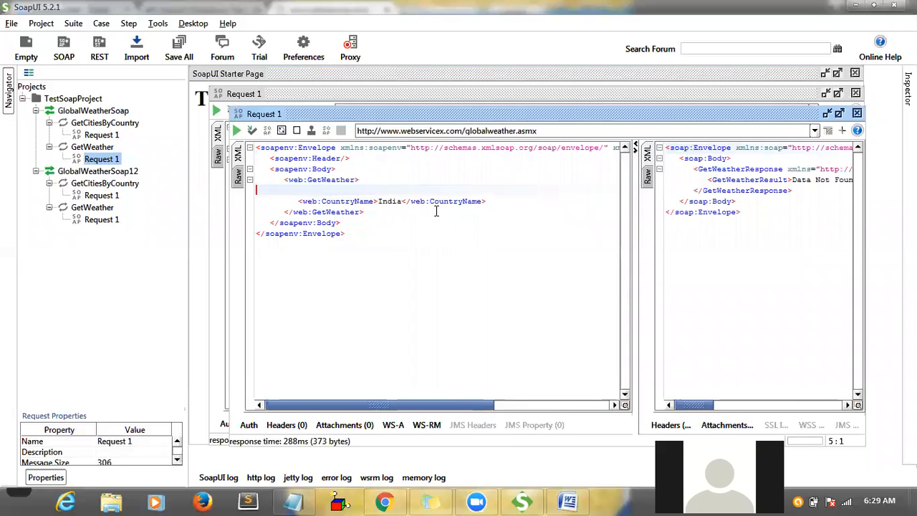
pyautogui.press('BackSpace')
pyautogui.click(235, 131)
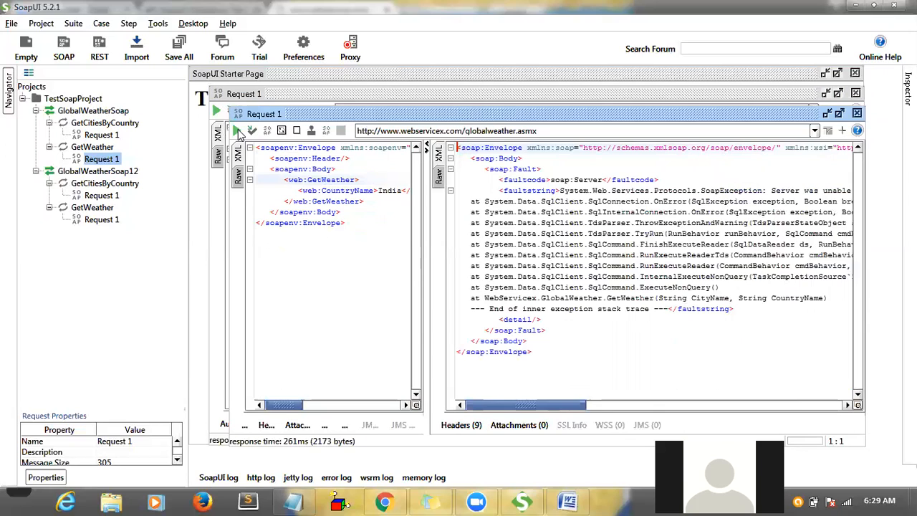
# - Examine the stack trace inside the response's faultstring element, maximizing the request window to read more of it
pyautogui.click(589, 252)
pyautogui.moveTo(521, 410); pyautogui.dragTo(467, 396)
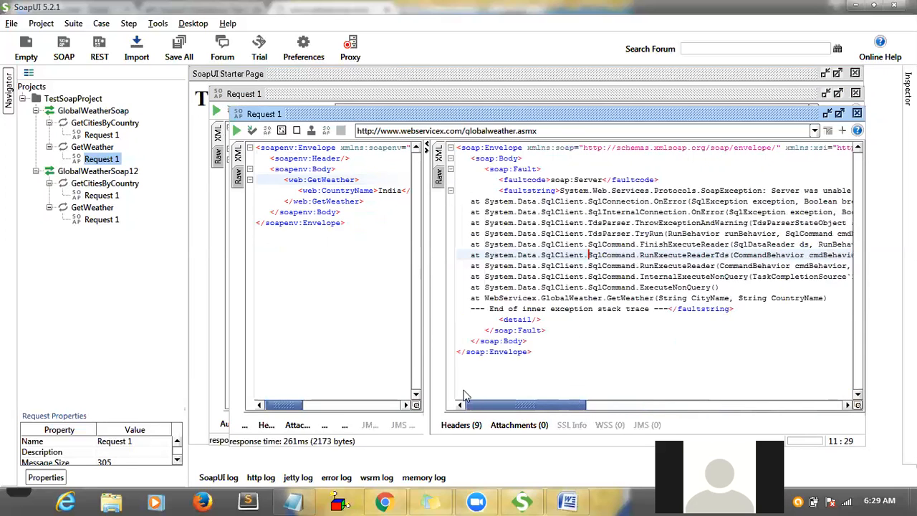
pyautogui.click(561, 190)
pyautogui.moveTo(567, 203)
pyautogui.mouseDown()
pyautogui.moveTo(605, 301)
pyautogui.moveTo(745, 309)
pyautogui.mouseUp()
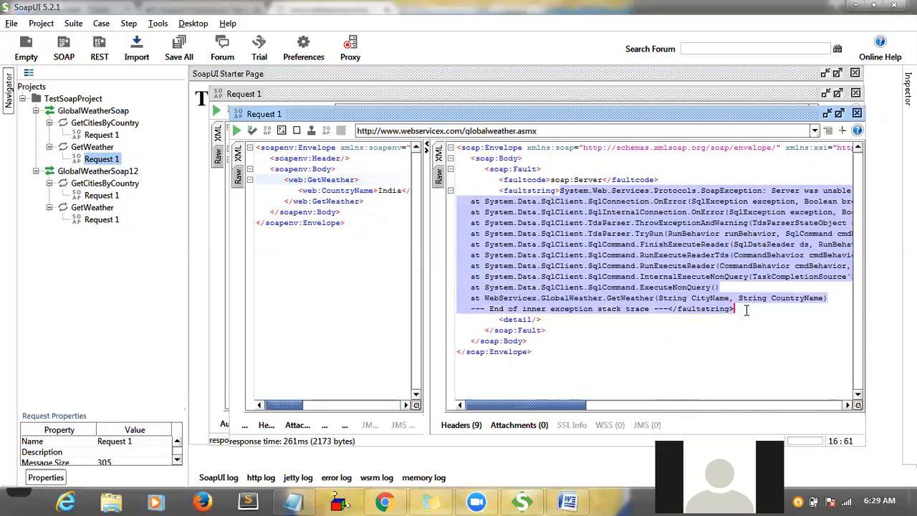
pyautogui.click(745, 310)
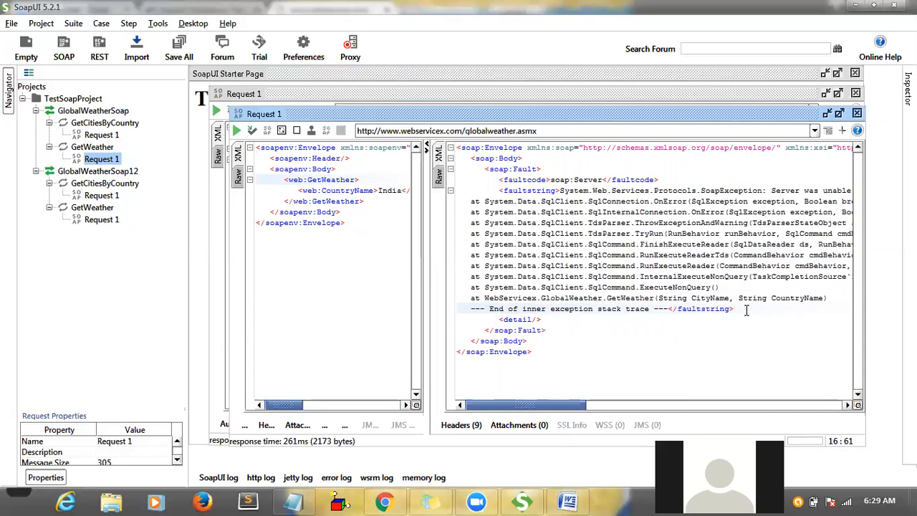
pyautogui.click(839, 114)
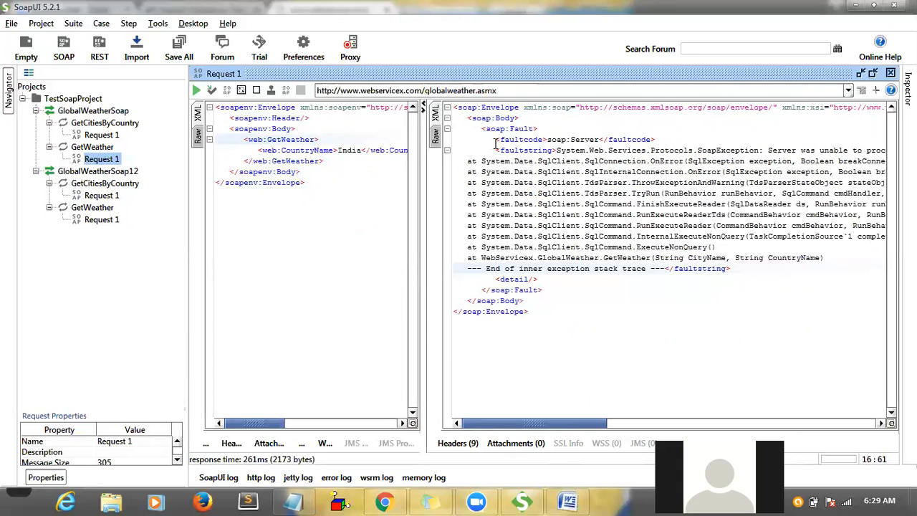
pyautogui.moveTo(495, 150); pyautogui.dragTo(731, 270)
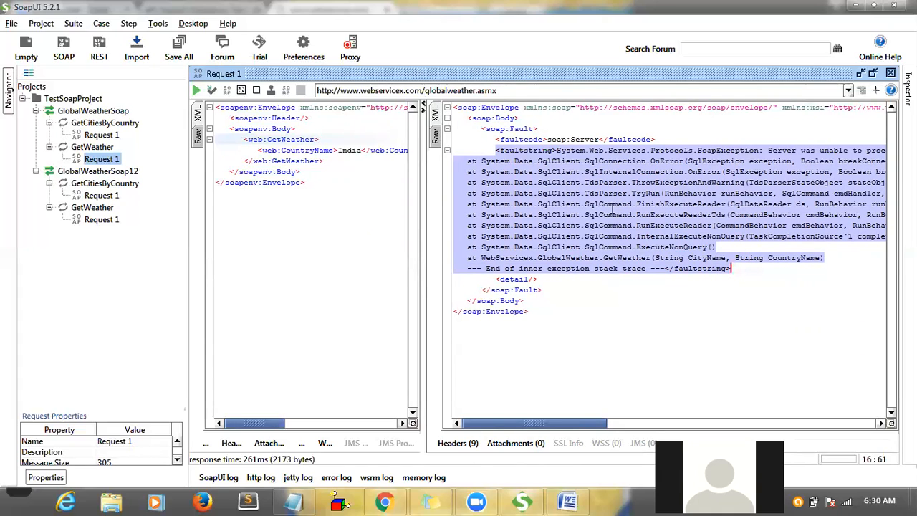
pyautogui.click(579, 140)
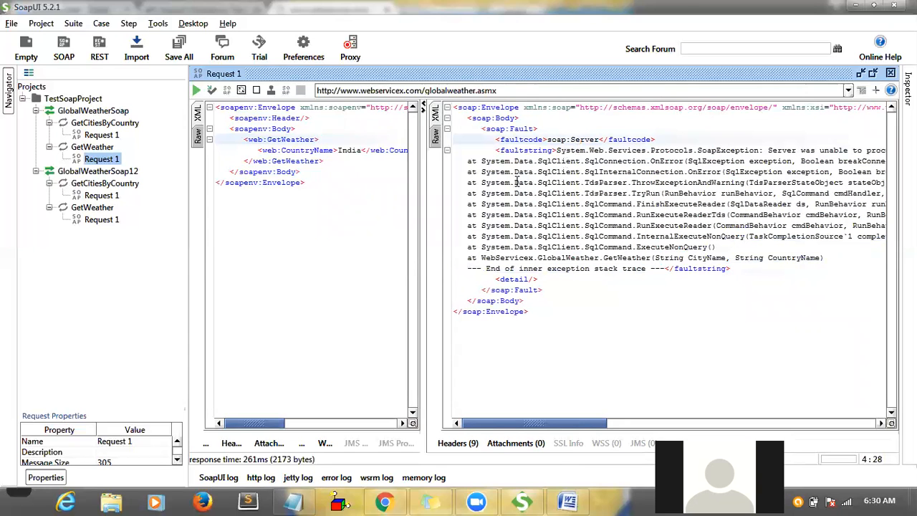
pyautogui.moveTo(466, 161)
pyautogui.mouseDown()
pyautogui.moveTo(663, 258)
pyautogui.moveTo(735, 269)
pyautogui.mouseUp()
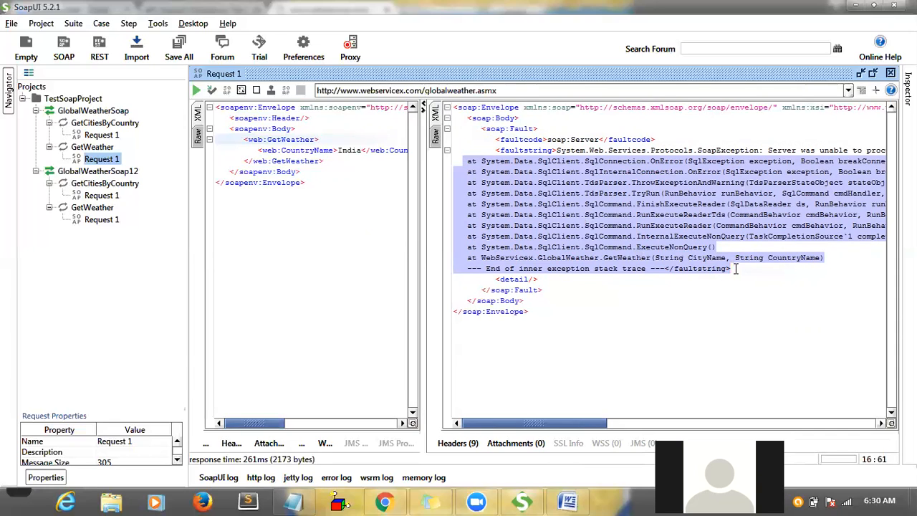
pyautogui.click(734, 268)
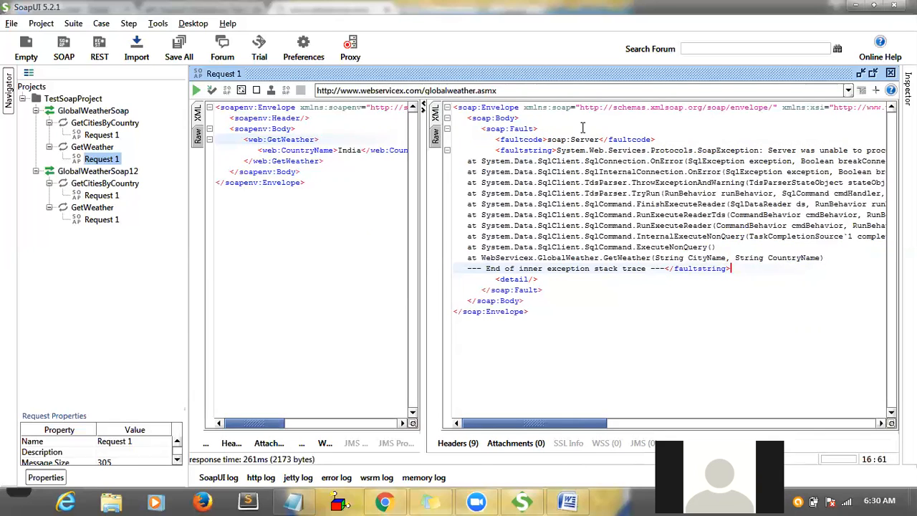
# - Check the faultcode and faultstring elements with their contents against the request that was sent
pyautogui.doubleClick(533, 139)
pyautogui.doubleClick(531, 150)
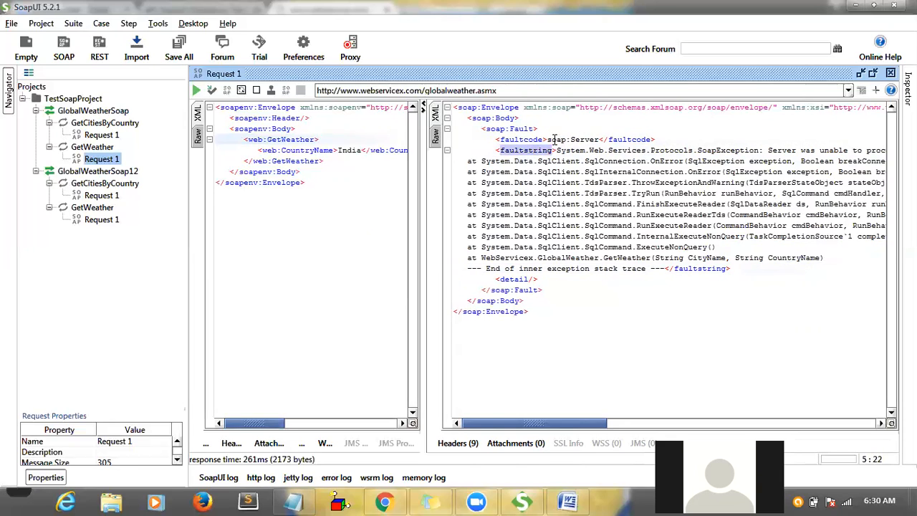
pyautogui.doubleClick(556, 139)
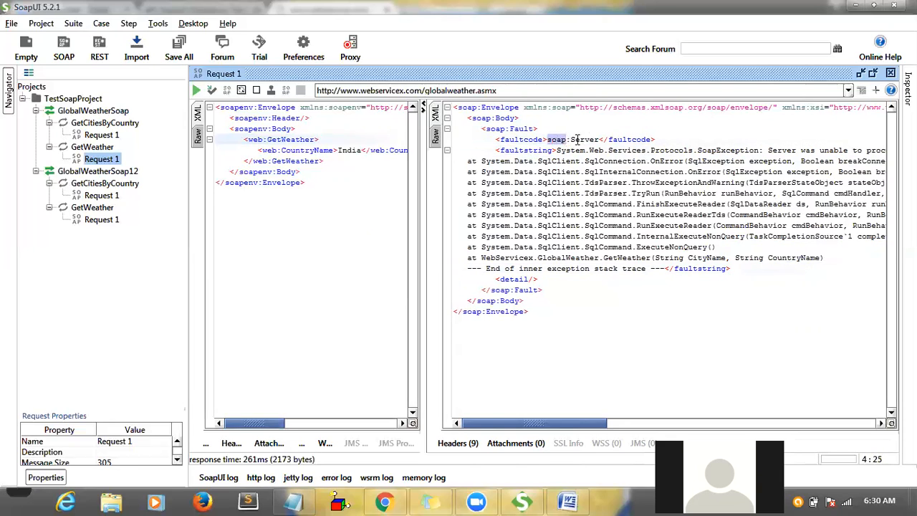
pyautogui.click(584, 139)
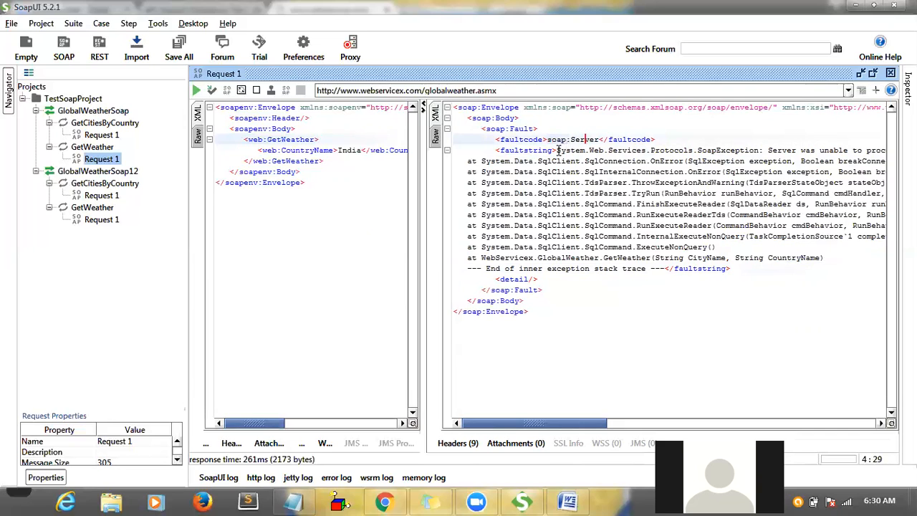
pyautogui.click(558, 150)
pyautogui.moveTo(558, 151); pyautogui.dragTo(665, 269)
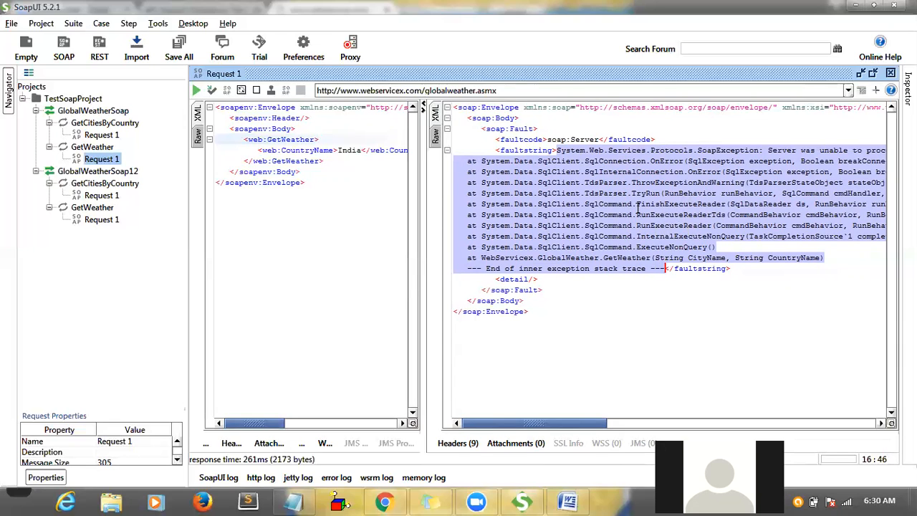
pyautogui.click(353, 147)
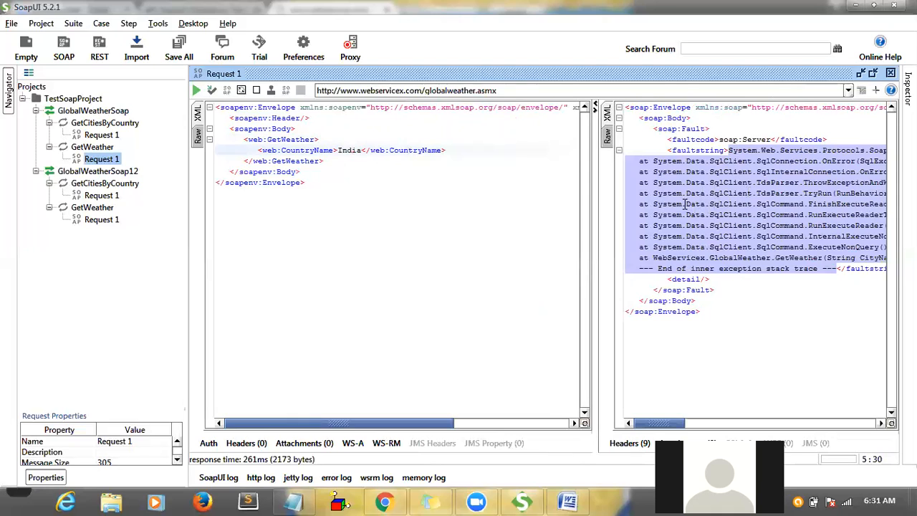
pyautogui.click(439, 169)
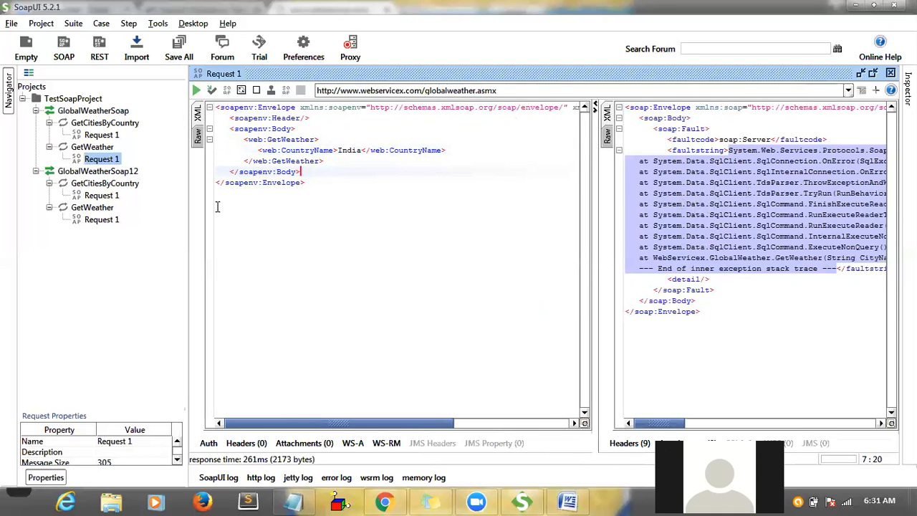
# - Open Request 1 of GetWeather under GlobalWeatherSoap12, set CountryName to India and submit it
pyautogui.doubleClick(98, 222)
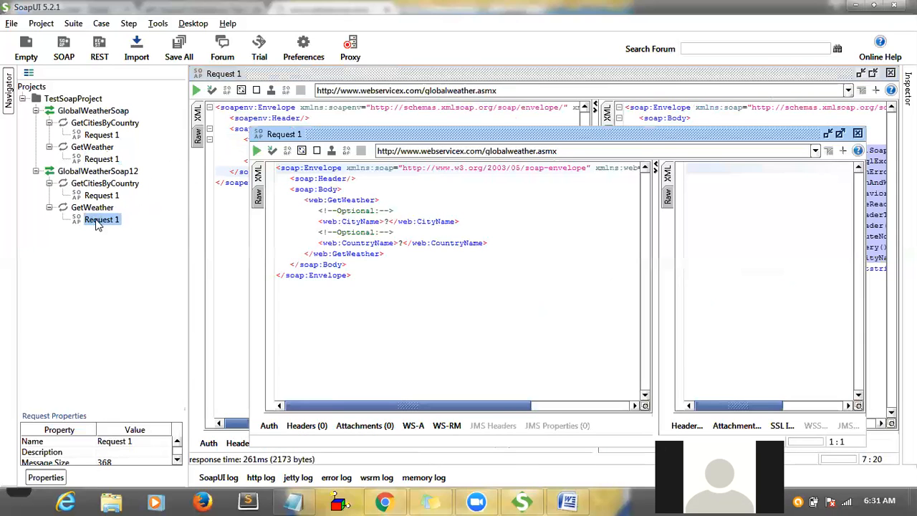
pyautogui.click(402, 242)
pyautogui.press('BackSpace')
pyautogui.write('India')
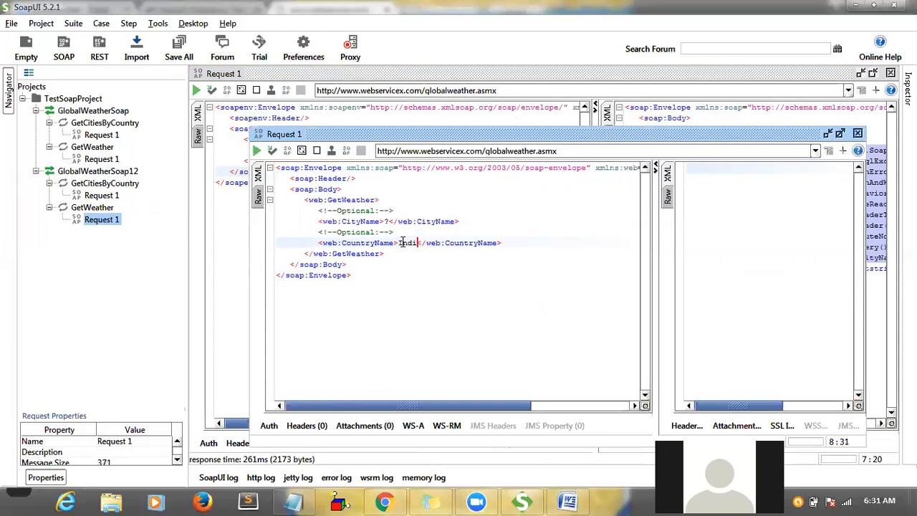
pyautogui.click(256, 151)
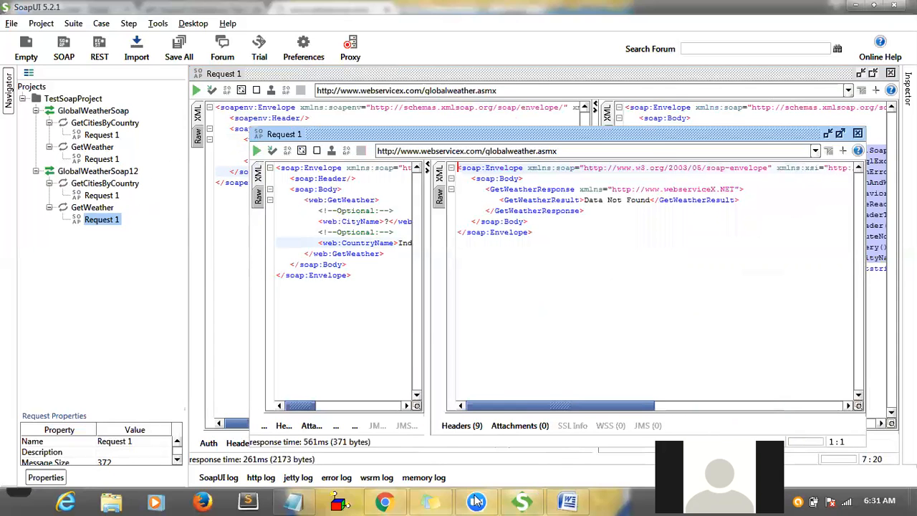
# - Copy the country name Bangladesh from the Notepad notes and paste it as the CountryName value of the GetWeather request in SoapUI
pyautogui.click(294, 501)
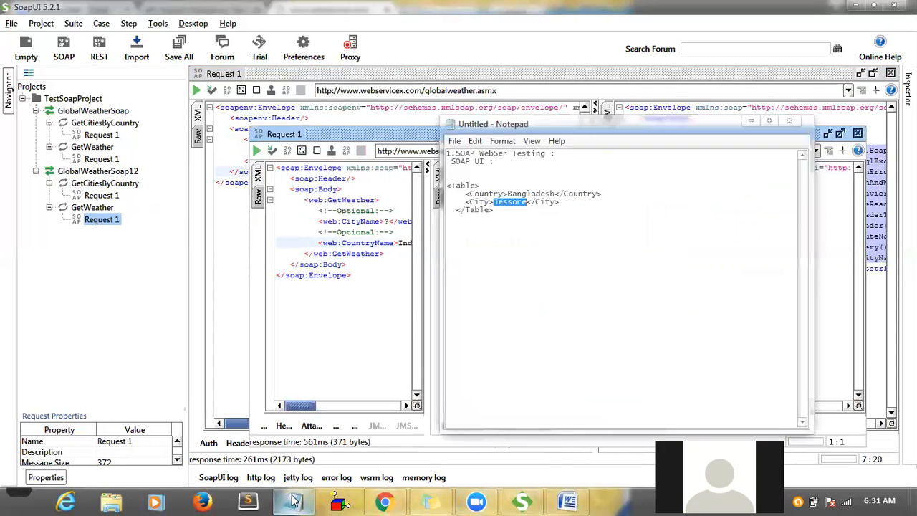
pyautogui.click(553, 191)
pyautogui.moveTo(553, 192); pyautogui.dragTo(506, 193)
pyautogui.hotkey('ctrl', 'c')
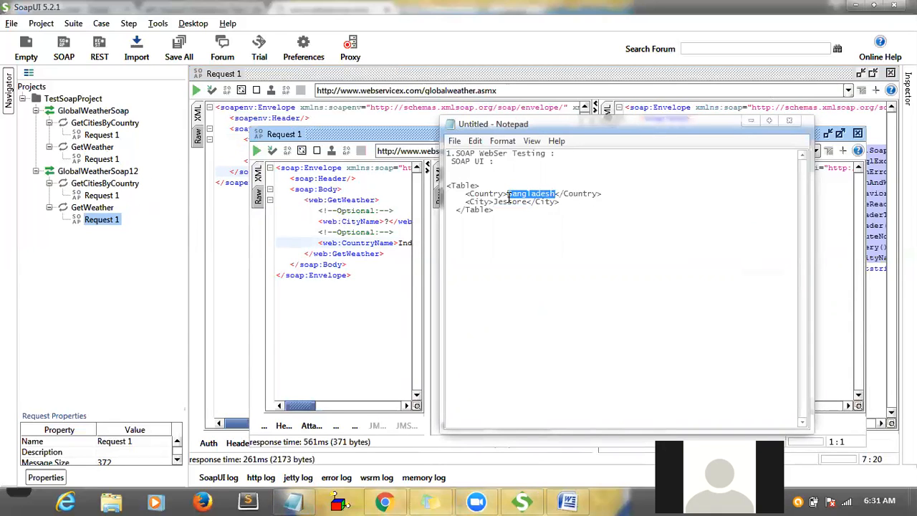
pyautogui.click(390, 270)
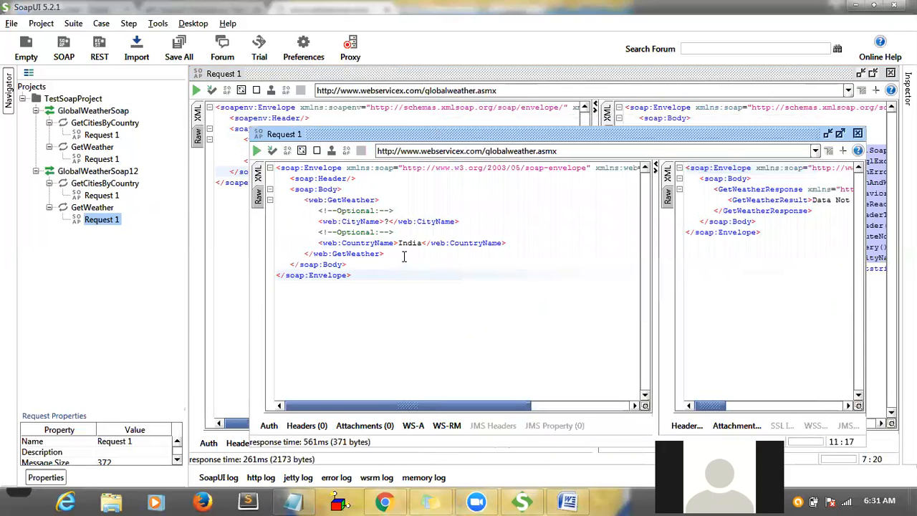
pyautogui.click(295, 501)
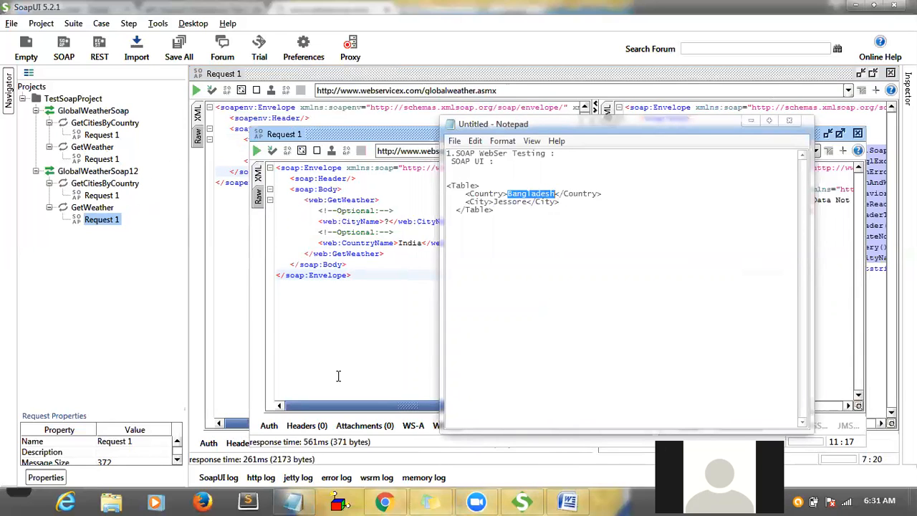
pyautogui.click(359, 317)
pyautogui.click(410, 244)
pyautogui.doubleClick(410, 244)
pyautogui.hotkey('ctrl', 'v')
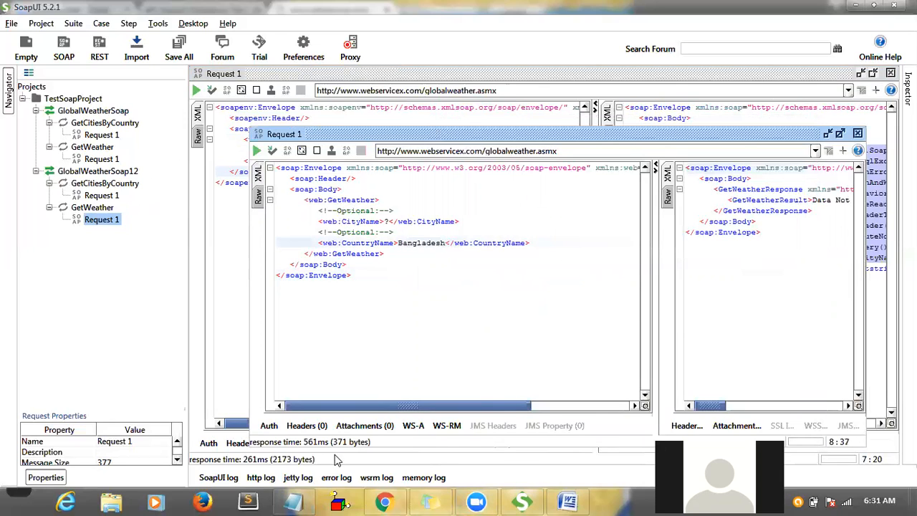
# - Copy the city Jessore from the Notepad notes, set it as the GetWeather request's CityName and submit the request
pyautogui.click(295, 500)
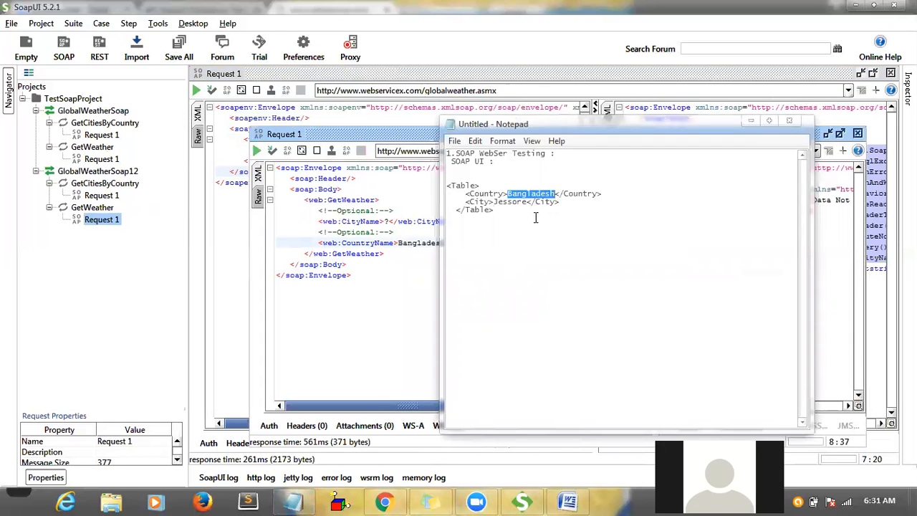
pyautogui.moveTo(494, 202); pyautogui.dragTo(528, 202)
pyautogui.hotkey('ctrl', 'c')
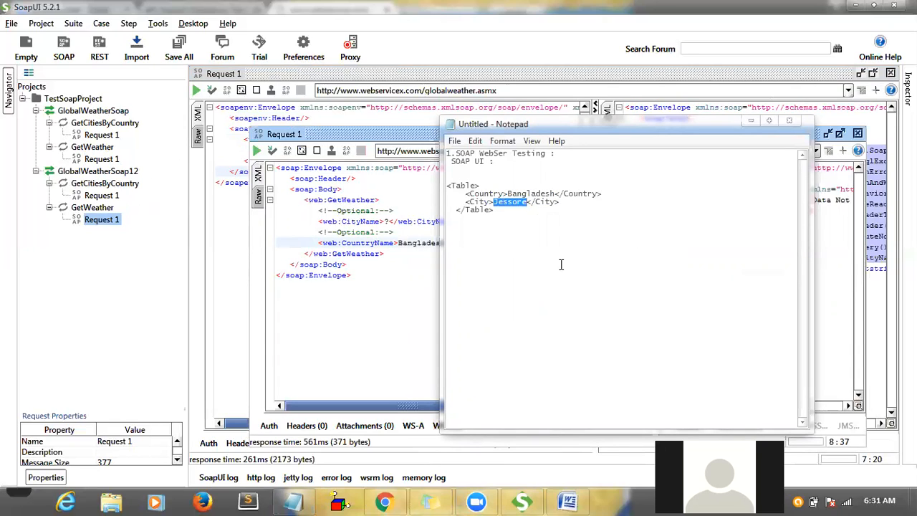
pyautogui.click(389, 221)
pyautogui.doubleClick(389, 221)
pyautogui.hotkey('ctrl', 'v')
pyautogui.click(257, 152)
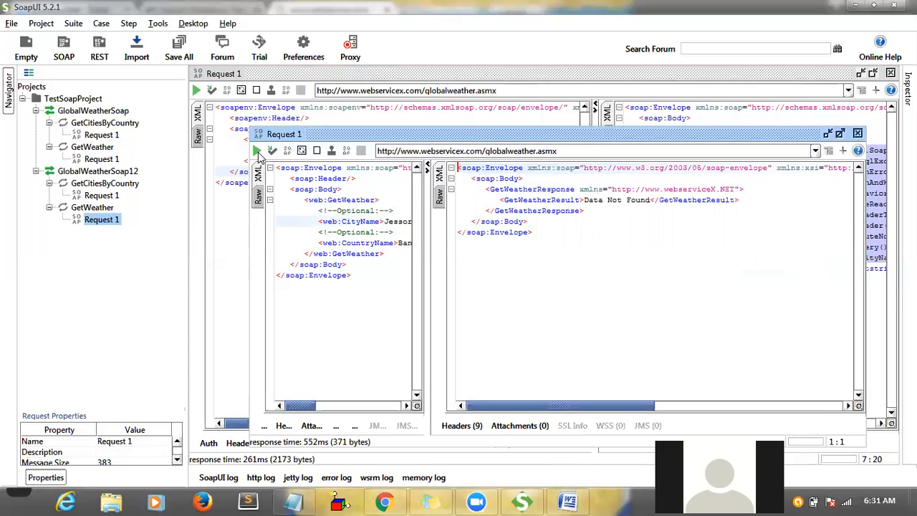
# - Copy the quicksoftwaretesting.com/sample-wsdl-urls-testing-soapui/ address from the Word document and load it in Chrome in place of the SoapUI page
pyautogui.click(571, 501)
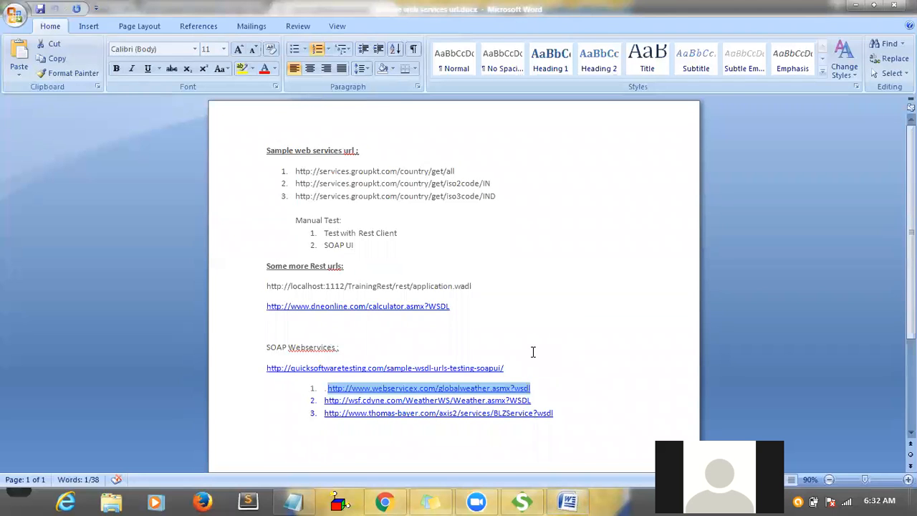
pyautogui.click(479, 369)
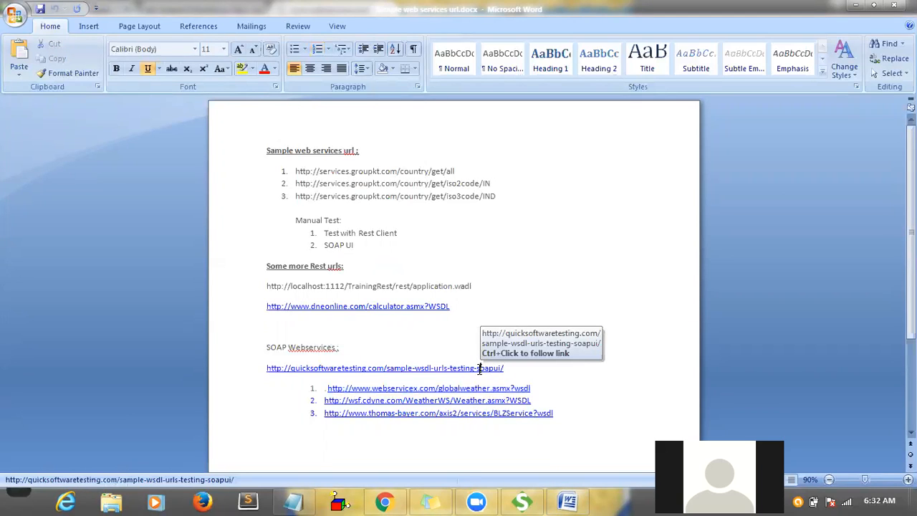
pyautogui.moveTo(507, 368); pyautogui.dragTo(267, 370)
pyautogui.hotkey('ctrl', 'c')
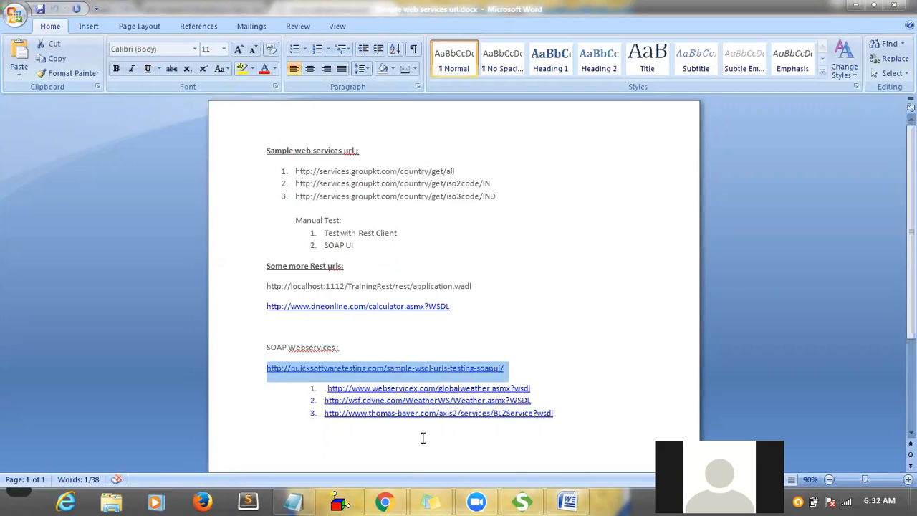
pyautogui.click(384, 501)
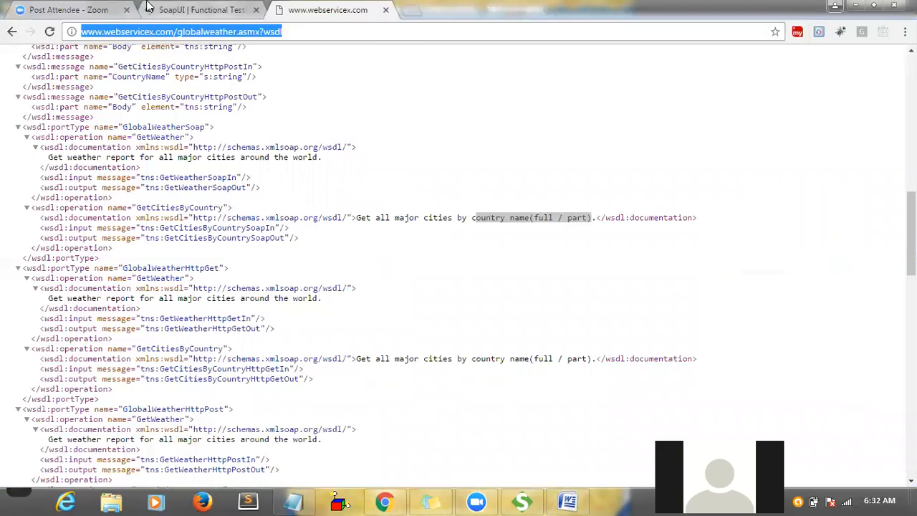
pyautogui.click(175, 10)
pyautogui.click(184, 31)
pyautogui.hotkey('ctrl', 'v')
pyautogui.press('Return')
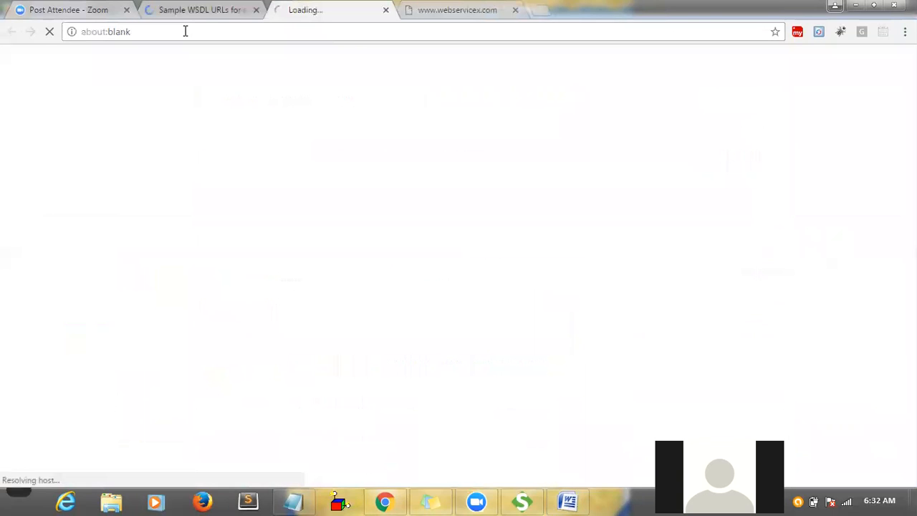
# - Close the advertising pop-ups and the webservicex.com page, and load quicksoftwaretesting.com/sample-wsdl-urls-testing-soapui/ again
pyautogui.click(200, 10)
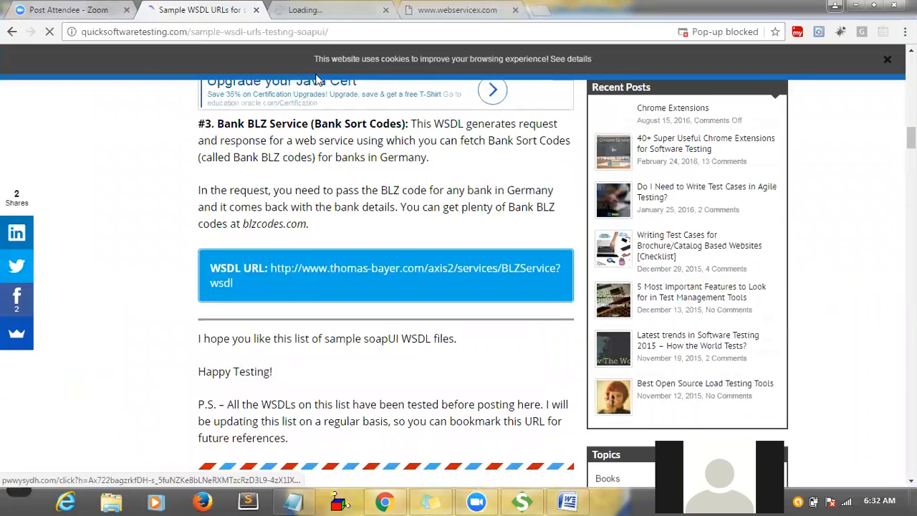
pyautogui.click(385, 10)
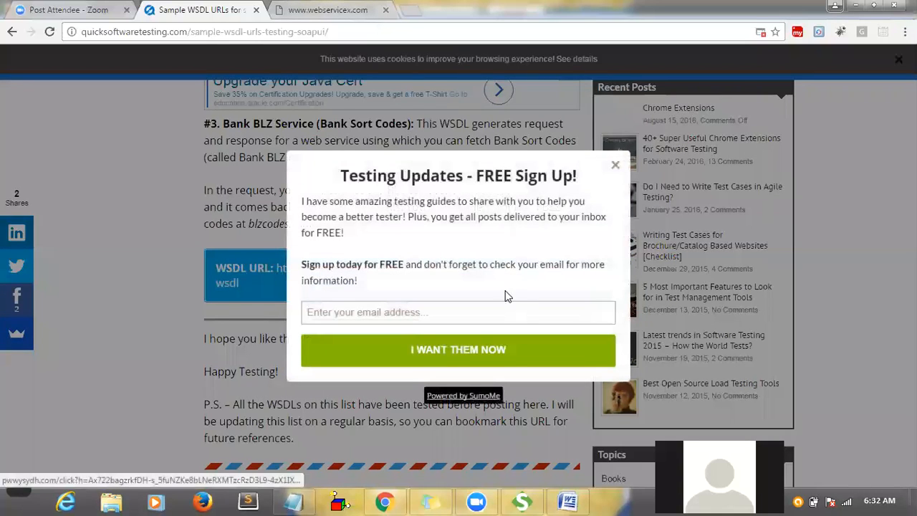
pyautogui.click(615, 165)
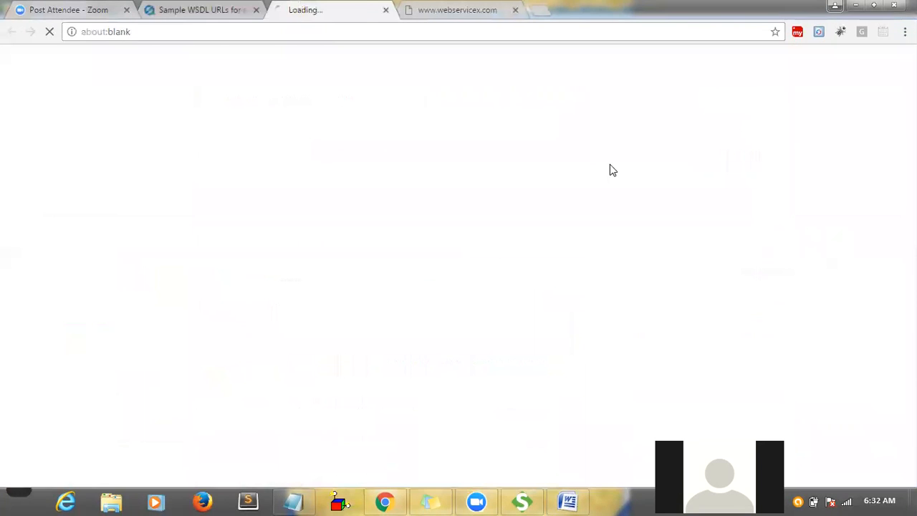
pyautogui.click(386, 10)
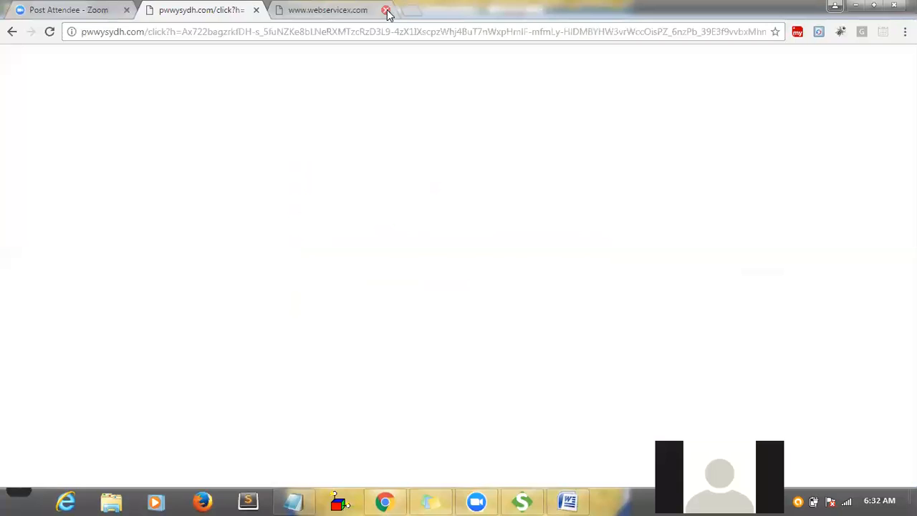
pyautogui.click(385, 10)
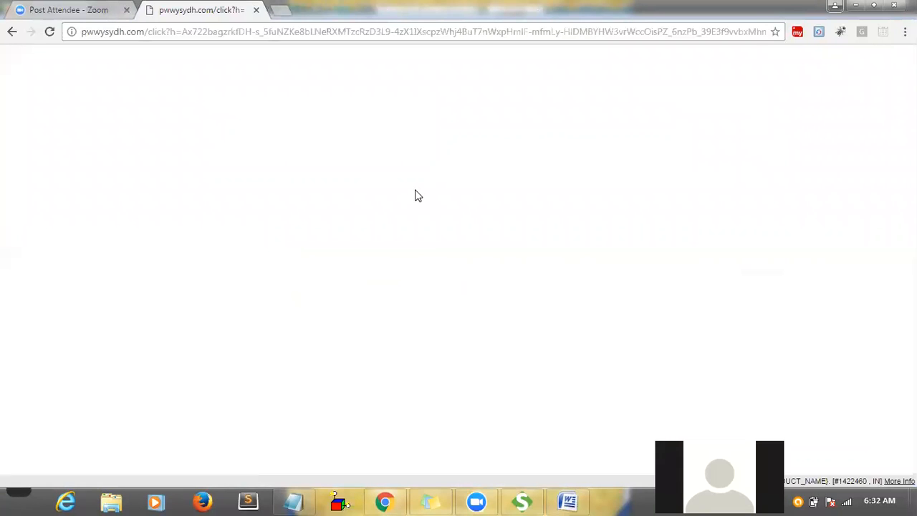
pyautogui.click(401, 32)
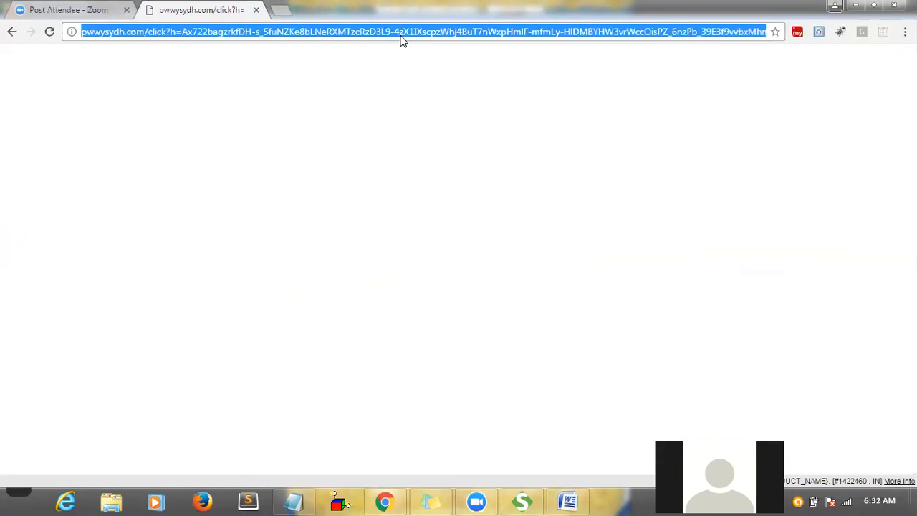
pyautogui.hotkey('ctrl', 'v')
pyautogui.press('Return')
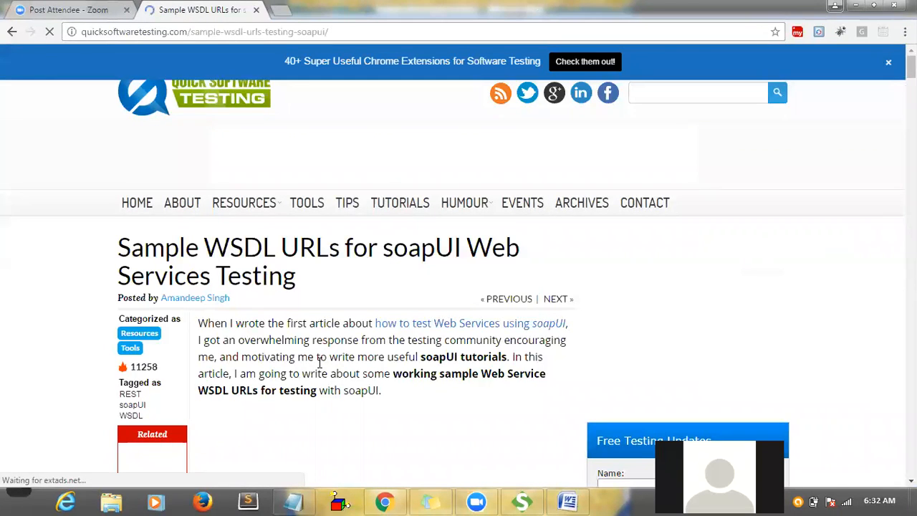
# - Read the Global Weather Soap entry in the article's list of working WSDL URLs, including its two service operations
pyautogui.scroll(-1, 321, 367)
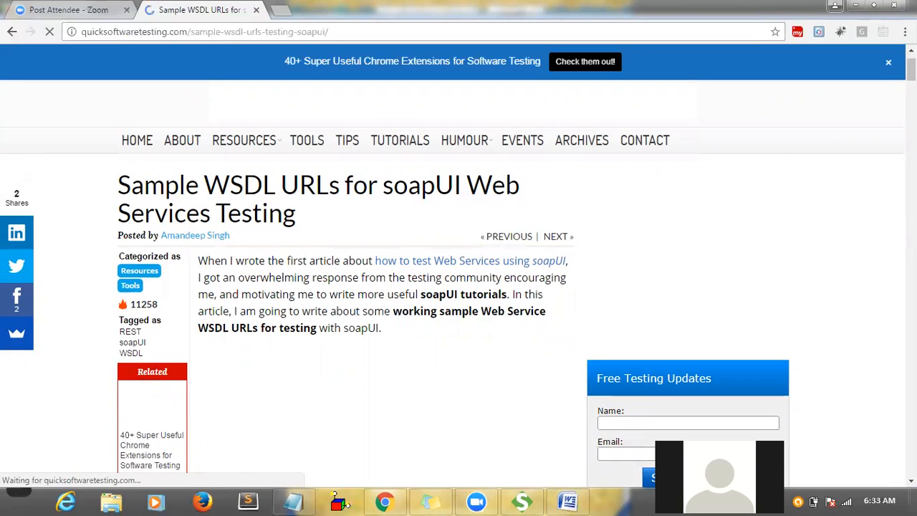
pyautogui.scroll(-5, 459, 287)
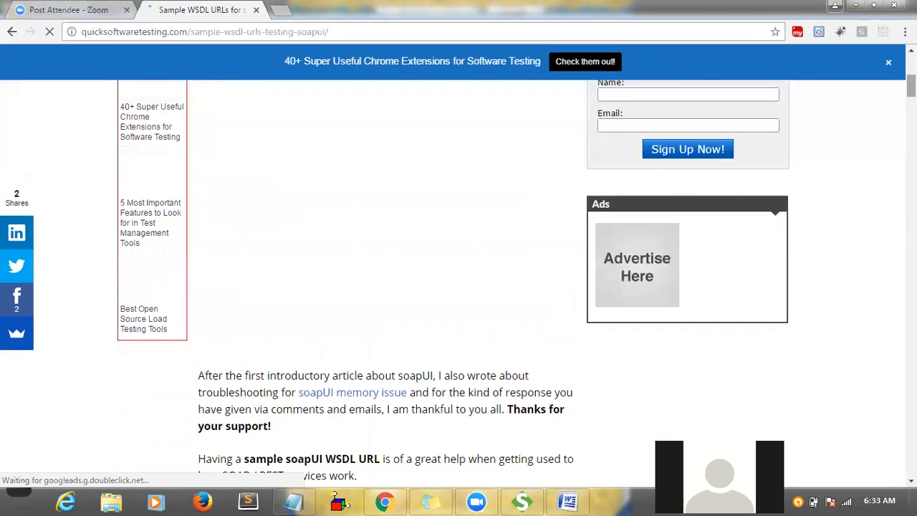
pyautogui.scroll(-1, 459, 286)
pyautogui.scroll(-7, 458, 287)
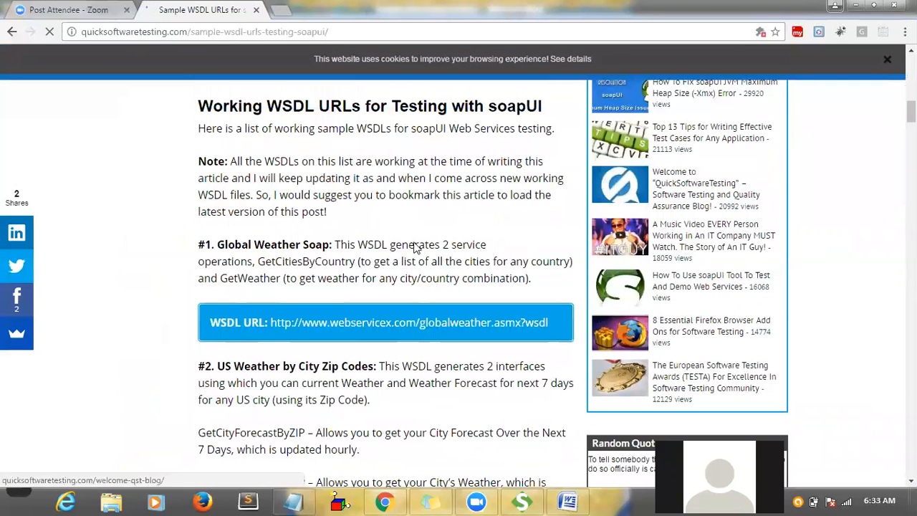
pyautogui.moveTo(328, 246); pyautogui.dragTo(335, 246)
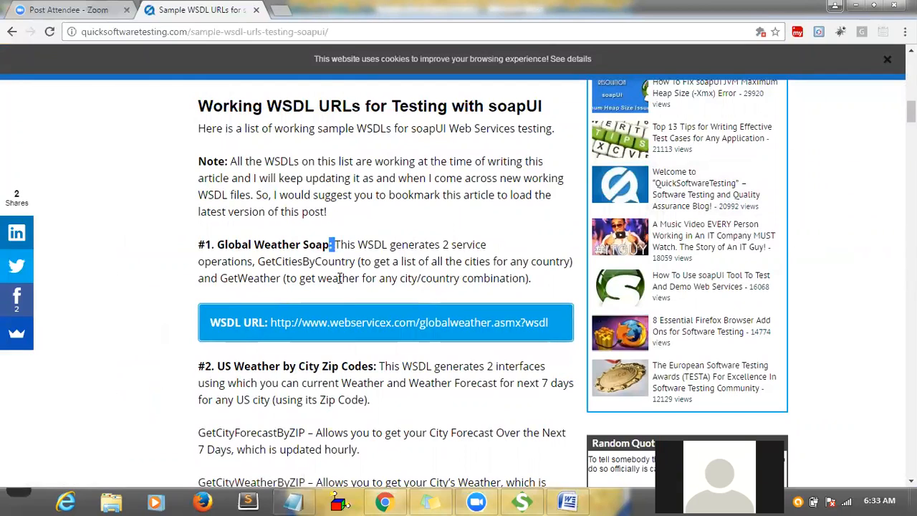
pyautogui.doubleClick(435, 278)
pyautogui.click(481, 281)
pyautogui.doubleClick(332, 275)
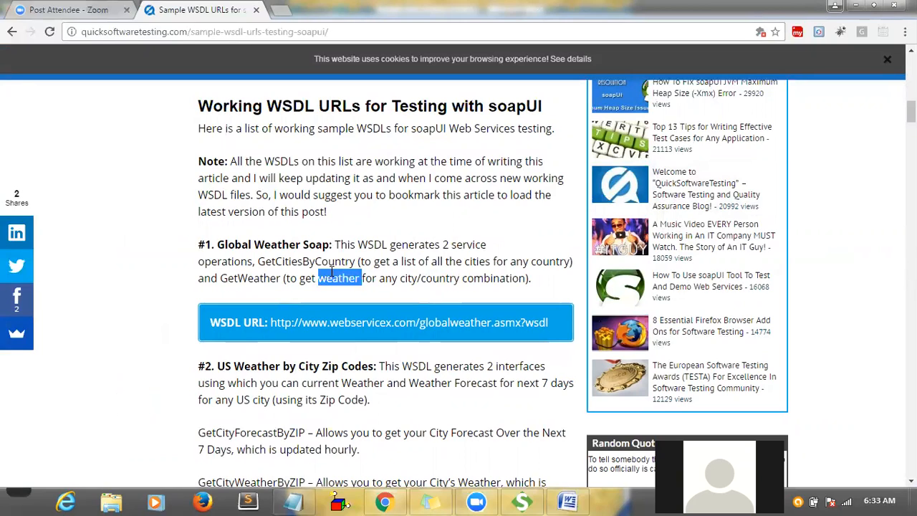
pyautogui.click(328, 379)
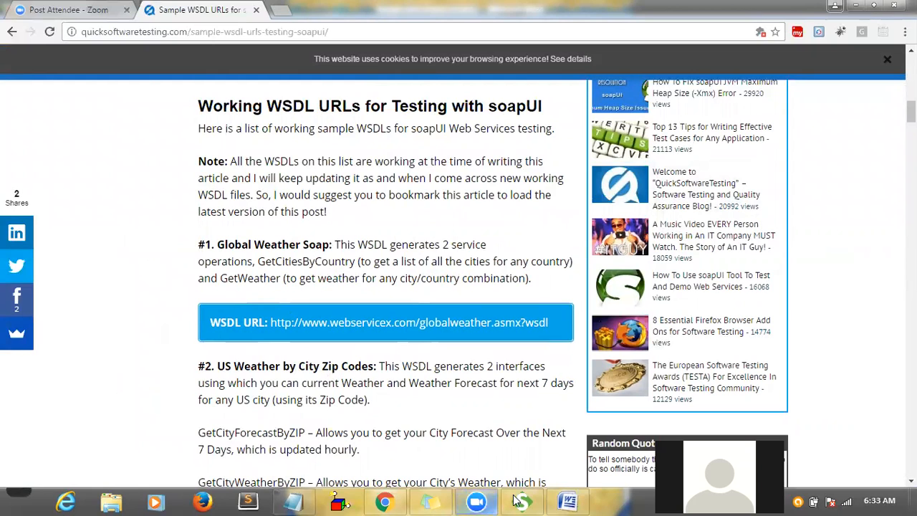
pyautogui.click(579, 501)
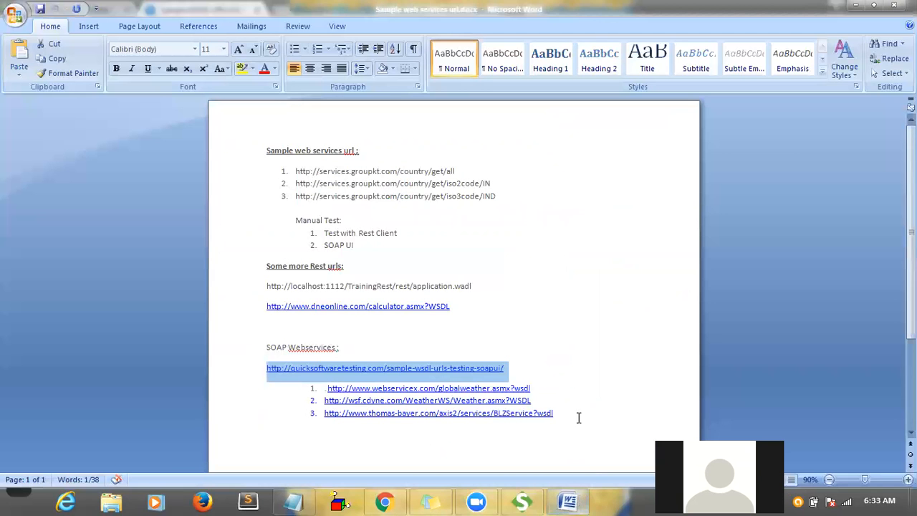
pyautogui.click(552, 401)
pyautogui.moveTo(534, 400); pyautogui.dragTo(324, 400)
pyautogui.hotkey('ctrl', 'c')
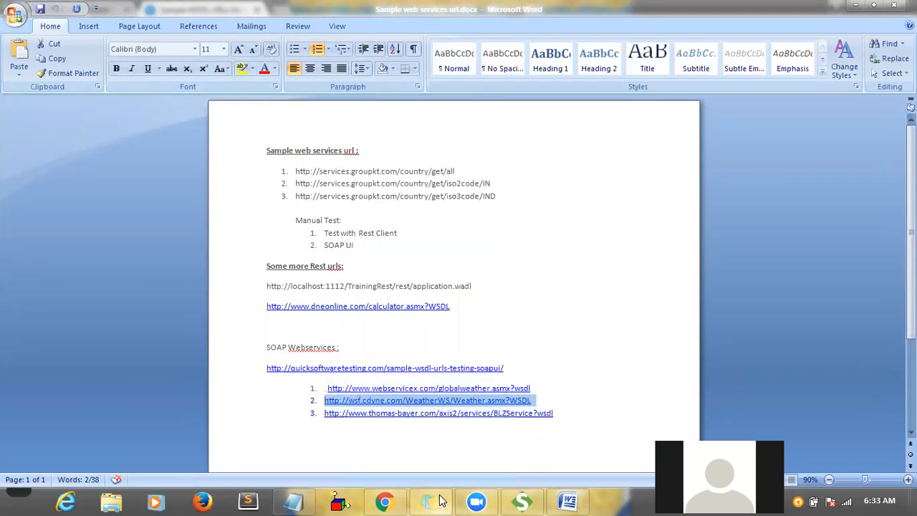
# - Return to SoapUI, close all open request windows and the starter page, and collapse TestSoapProject
pyautogui.click(509, 486)
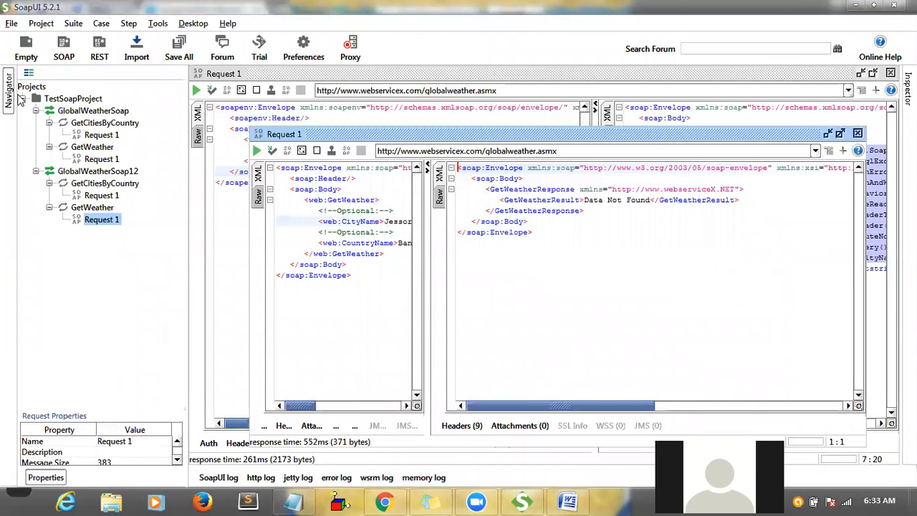
pyautogui.click(22, 99)
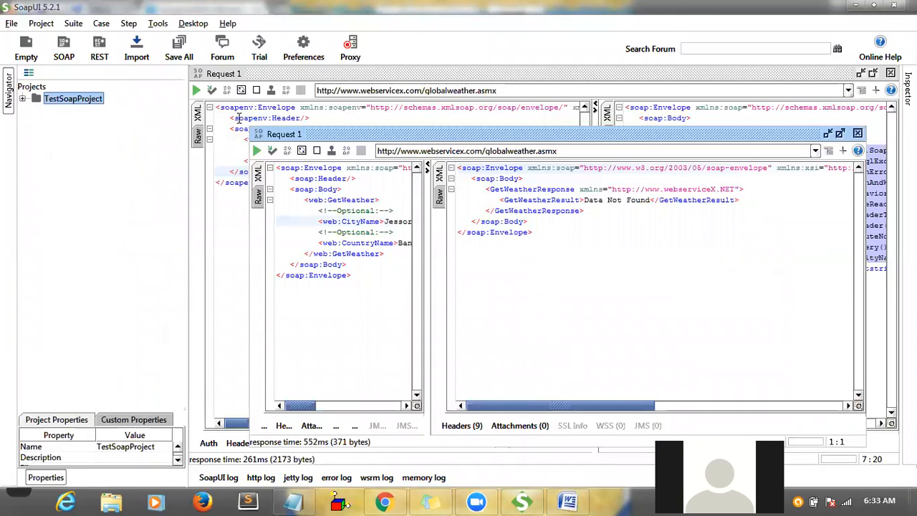
pyautogui.click(857, 134)
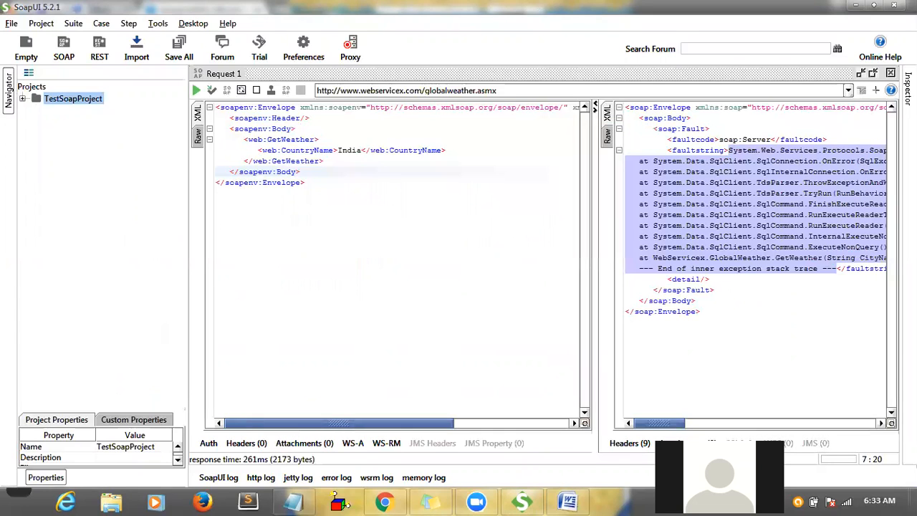
pyautogui.click(891, 74)
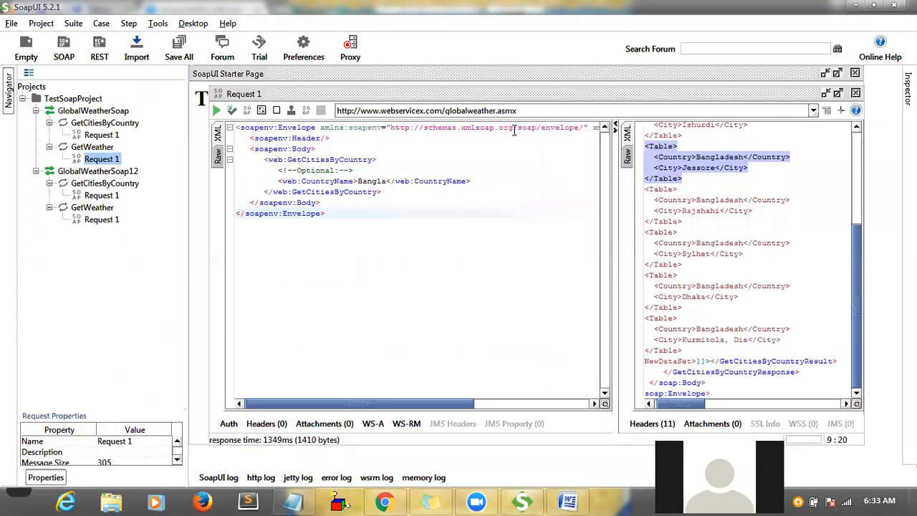
pyautogui.click(857, 95)
pyautogui.click(854, 73)
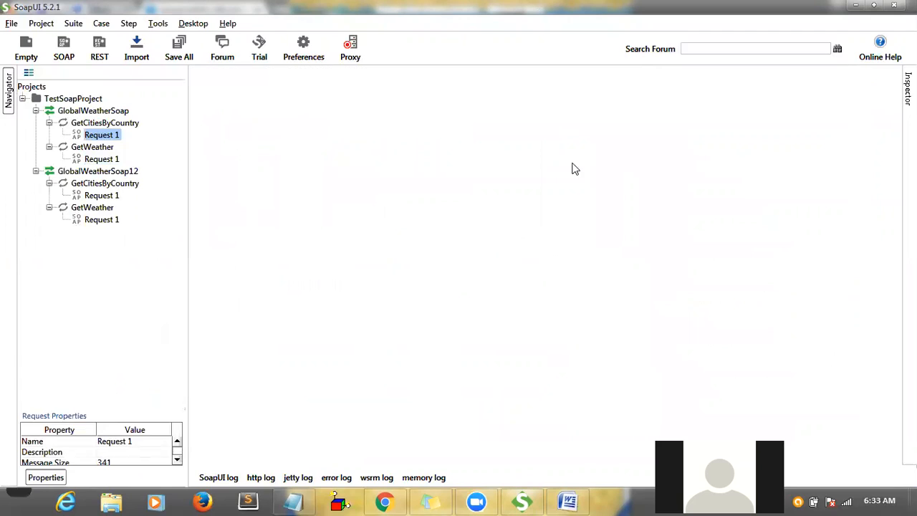
pyautogui.click(22, 98)
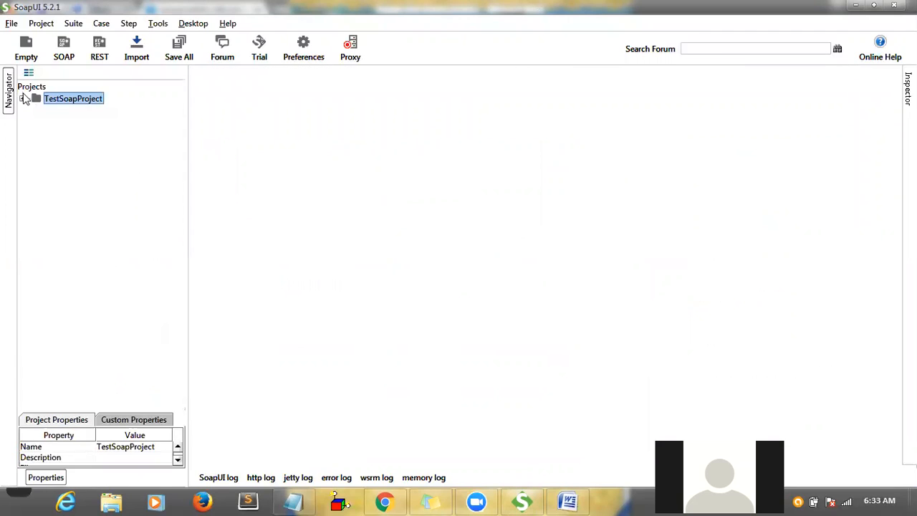
pyautogui.click(72, 57)
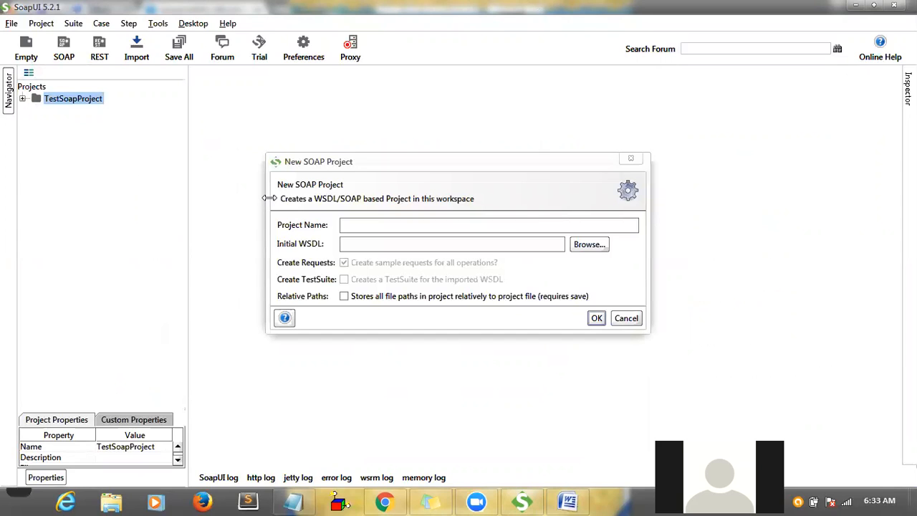
pyautogui.click(554, 220)
pyautogui.click(535, 243)
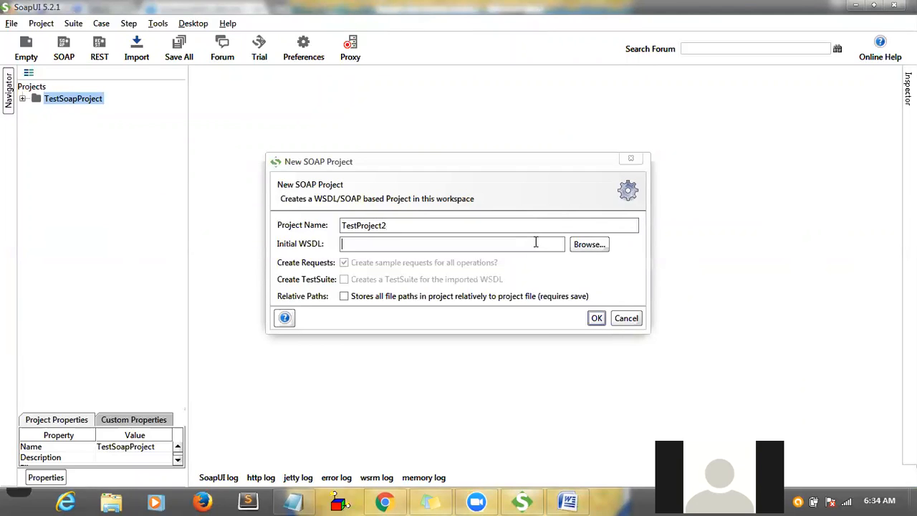
pyautogui.hotkey('ctrl', 'v')
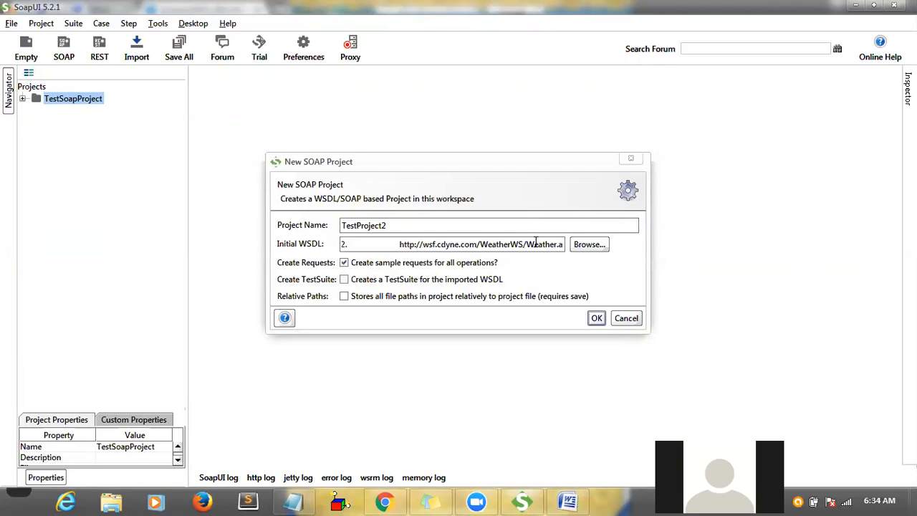
pyautogui.press('Home')
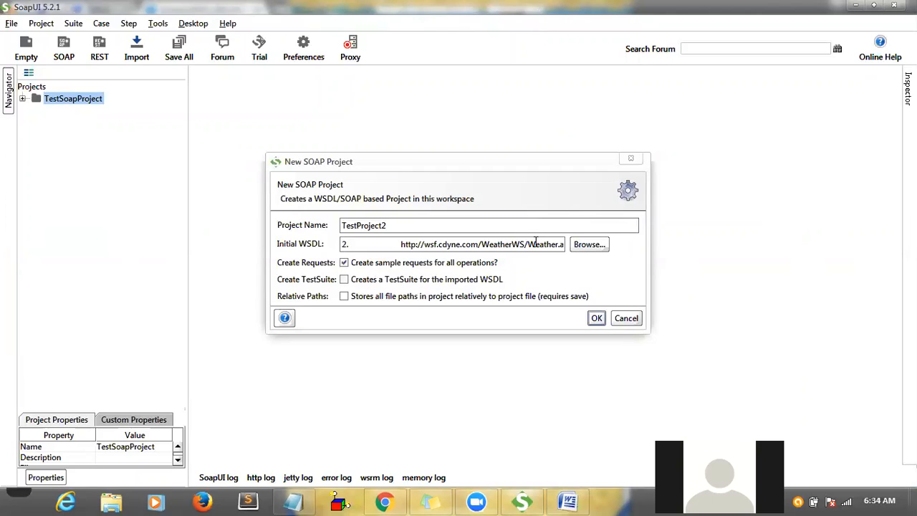
pyautogui.press('Delete')
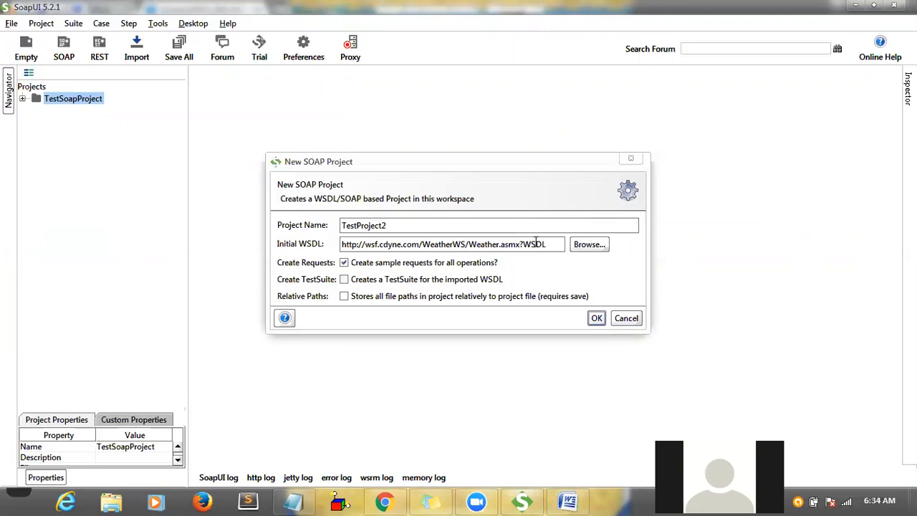
pyautogui.click(596, 317)
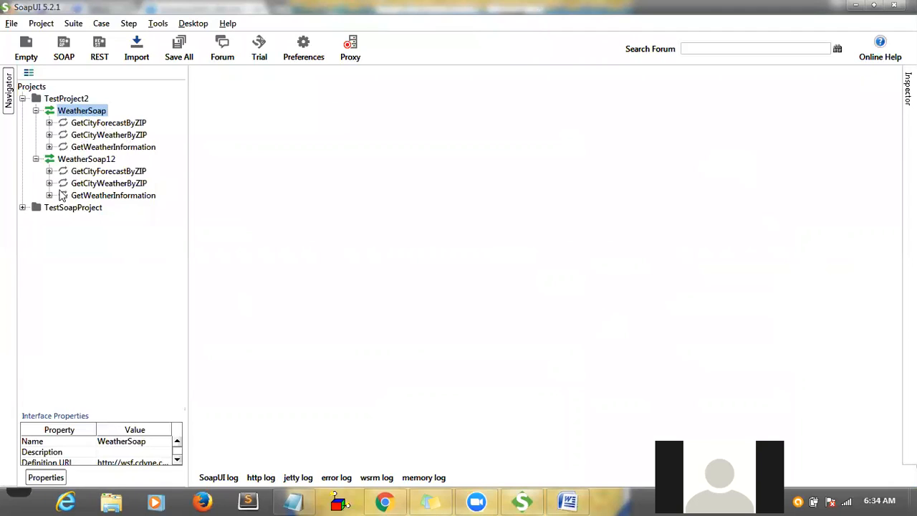
# - Expand the three WeatherSoap operations and open the sample requests of GetCityForecastByZIP and GetCityWeatherByZIP
pyautogui.click(49, 123)
pyautogui.click(49, 147)
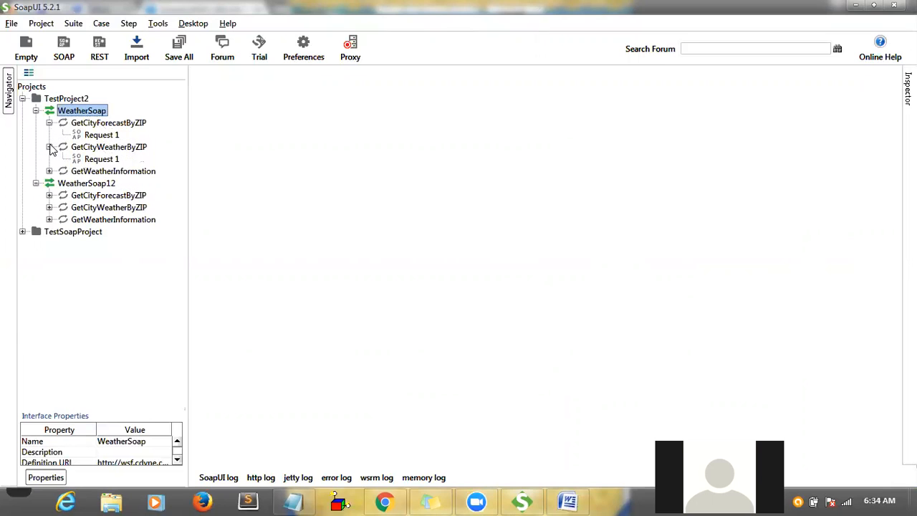
pyautogui.click(49, 172)
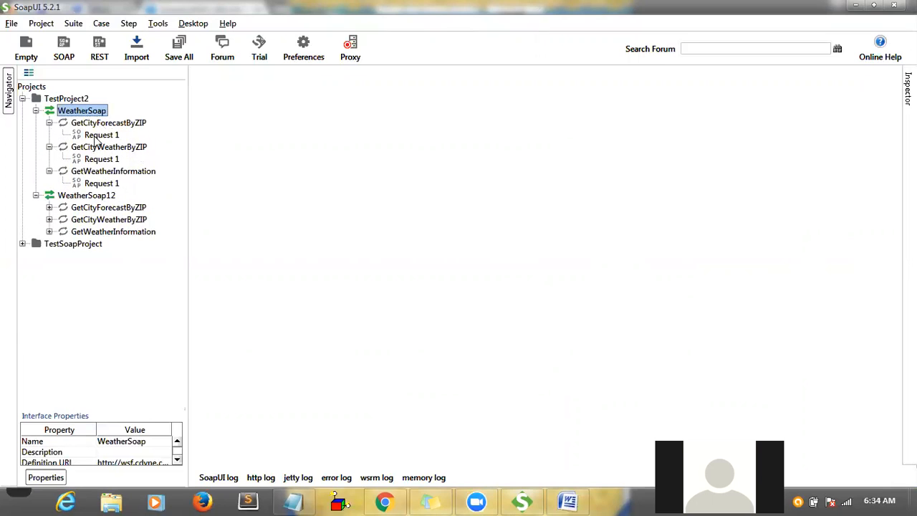
pyautogui.doubleClick(99, 135)
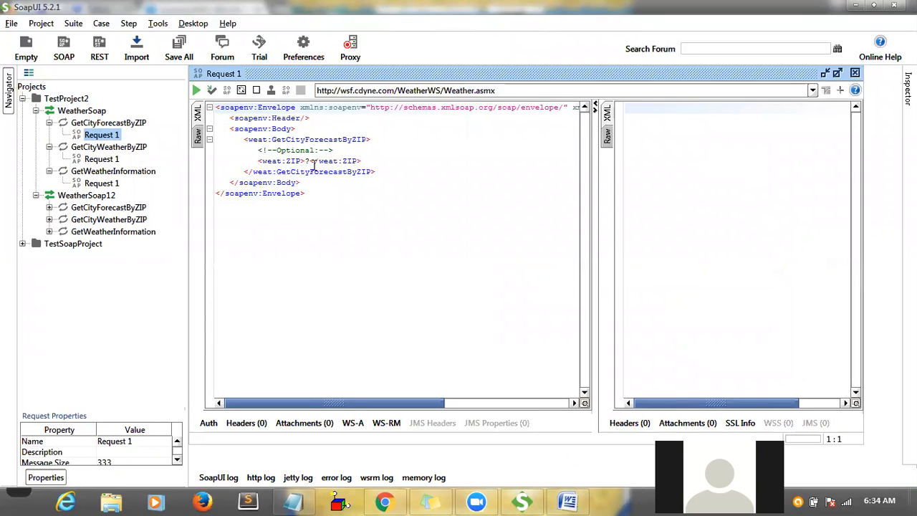
pyautogui.doubleClick(101, 159)
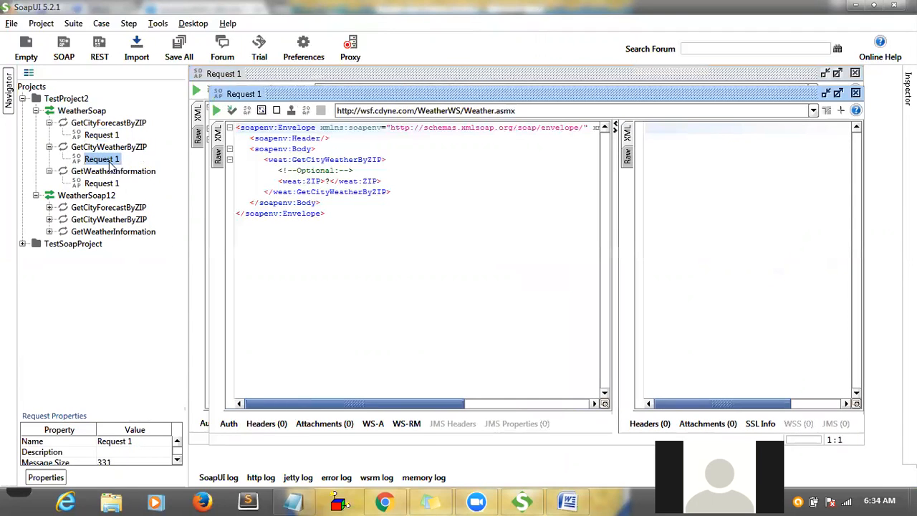
# - Open the GetWeatherInformation sample request under WeatherSoap, submit it, and maximize its window
pyautogui.doubleClick(111, 184)
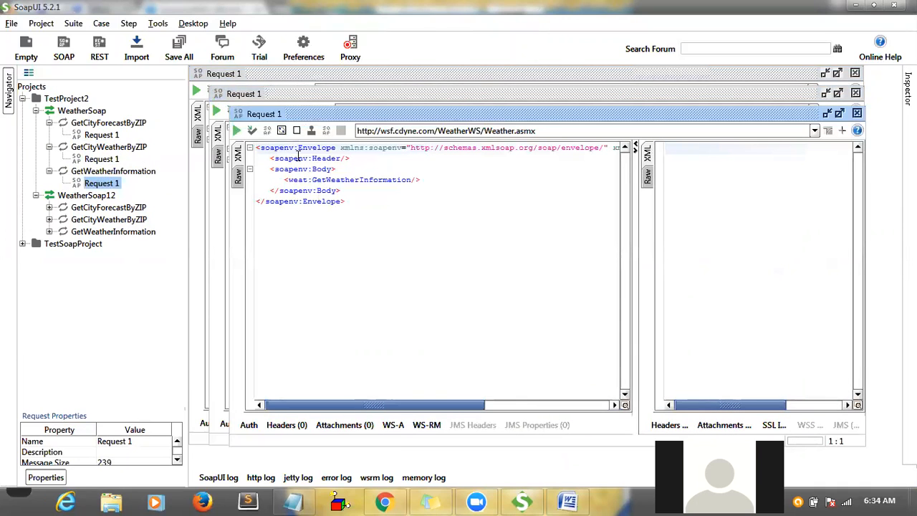
pyautogui.click(237, 132)
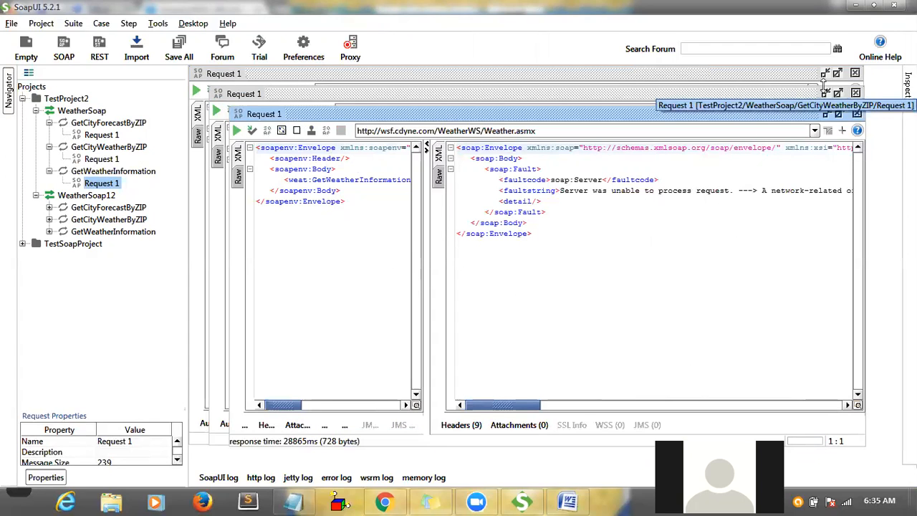
pyautogui.click(840, 113)
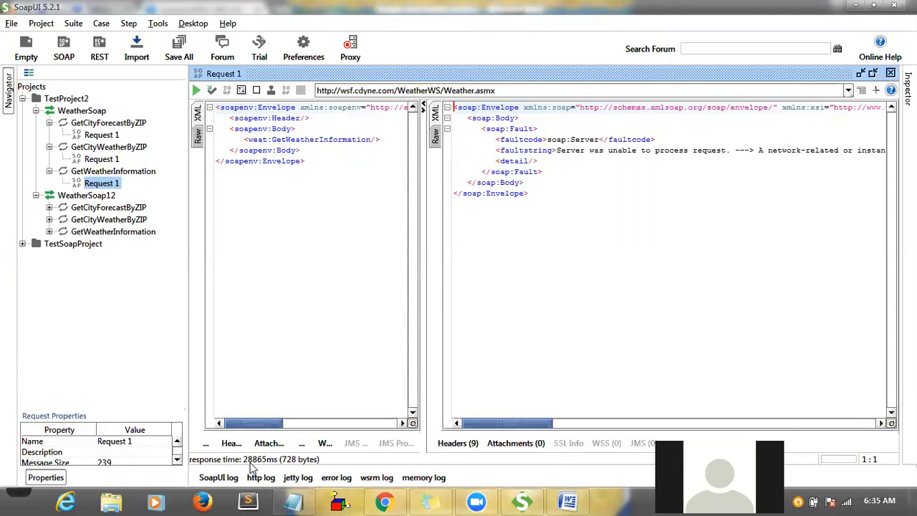
# - Examine the response headers and attachments of the GetWeatherInformation request, and close its window
pyautogui.click(456, 444)
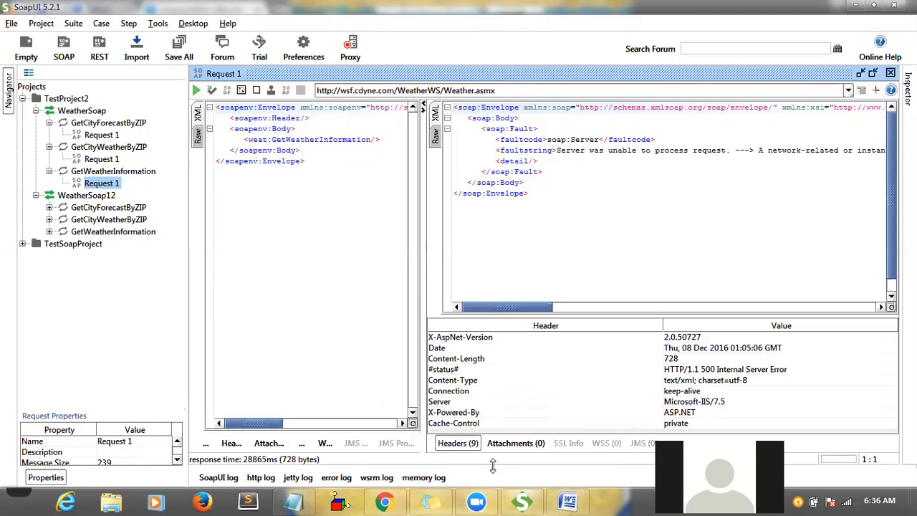
pyautogui.click(503, 444)
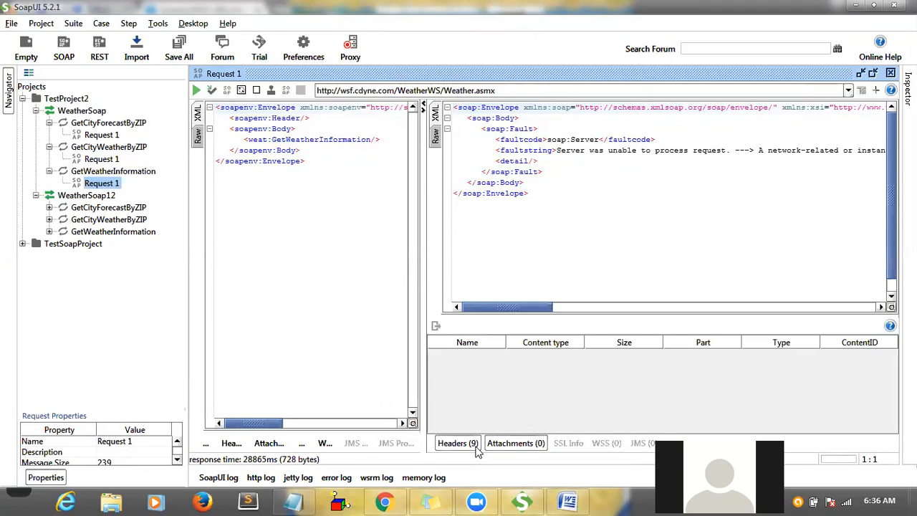
pyautogui.click(474, 444)
pyautogui.click(466, 392)
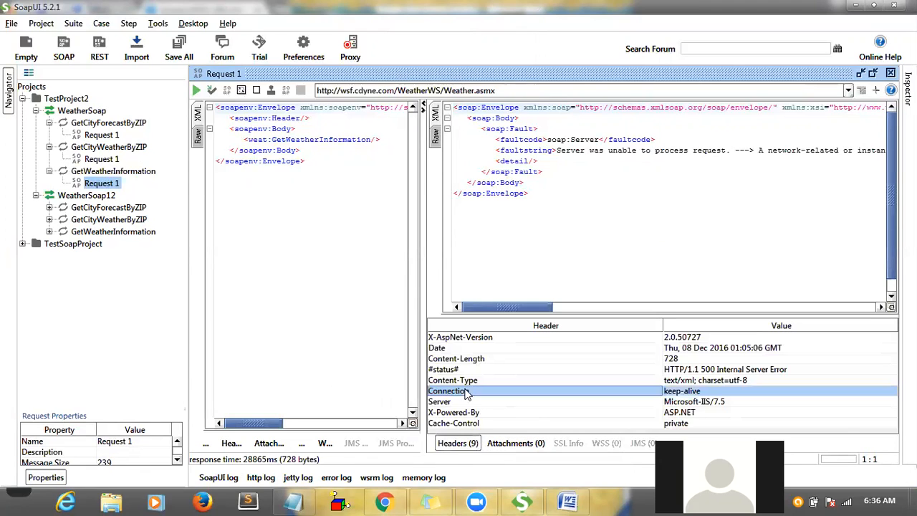
pyautogui.press('Down')
pyautogui.press('Down')
pyautogui.press('Down')
pyautogui.press('Up')
pyautogui.press('Up')
pyautogui.press('Up')
pyautogui.press('Up')
pyautogui.press('Up')
pyautogui.press('Up')
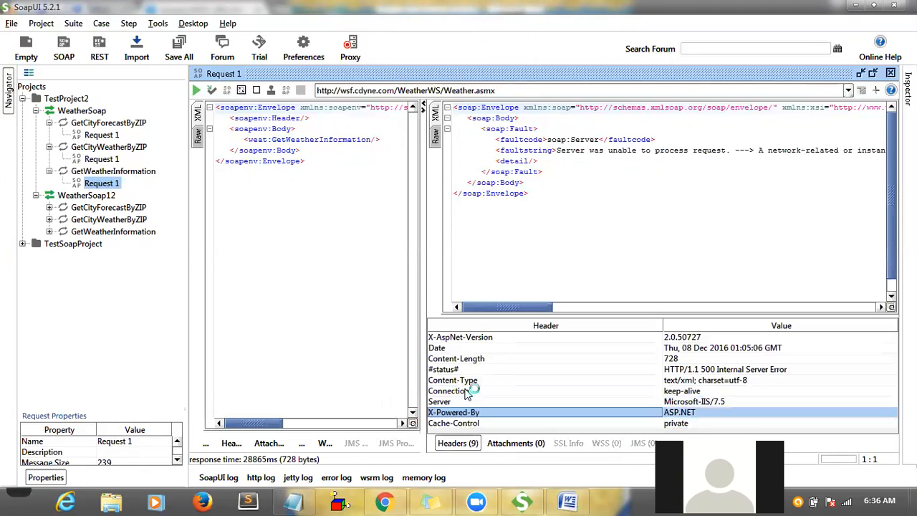
pyautogui.press('Up')
pyautogui.press('Up')
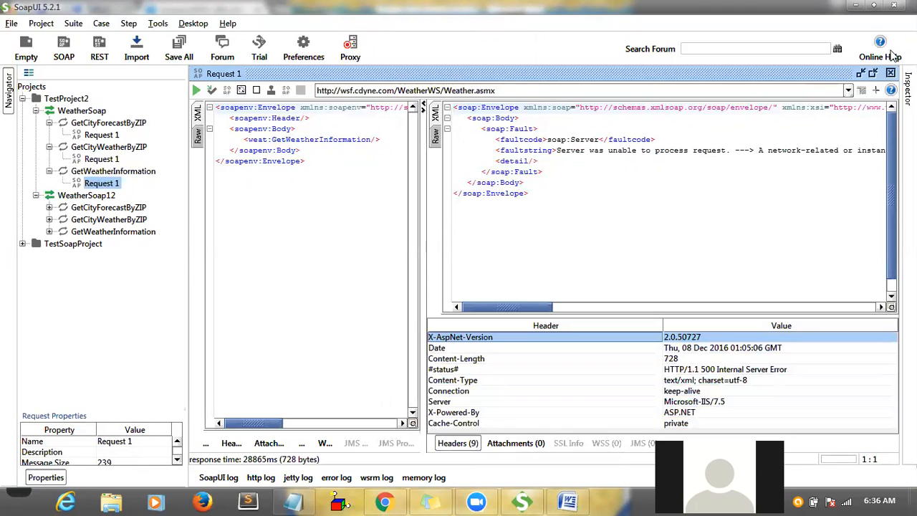
pyautogui.click(890, 73)
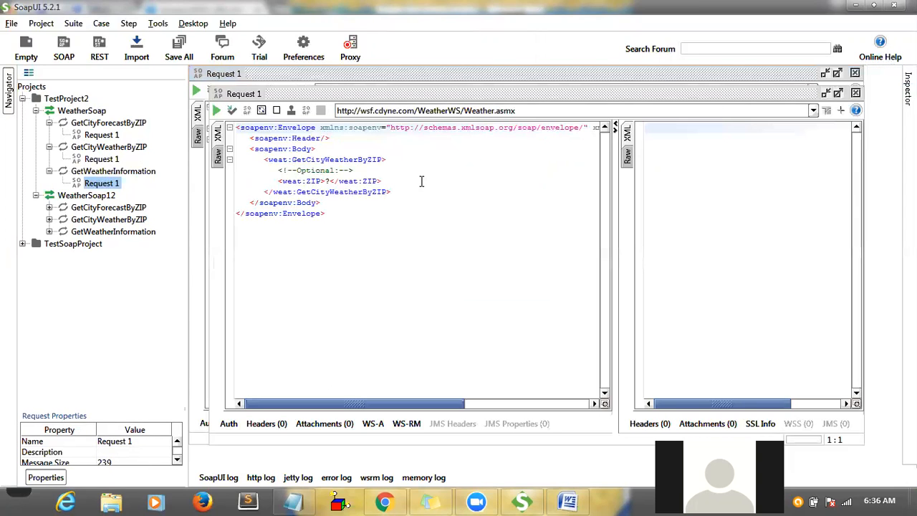
# - Set the ZIP value in the GetCityWeatherByZIP request to 560068 and submit the request
pyautogui.click(331, 180)
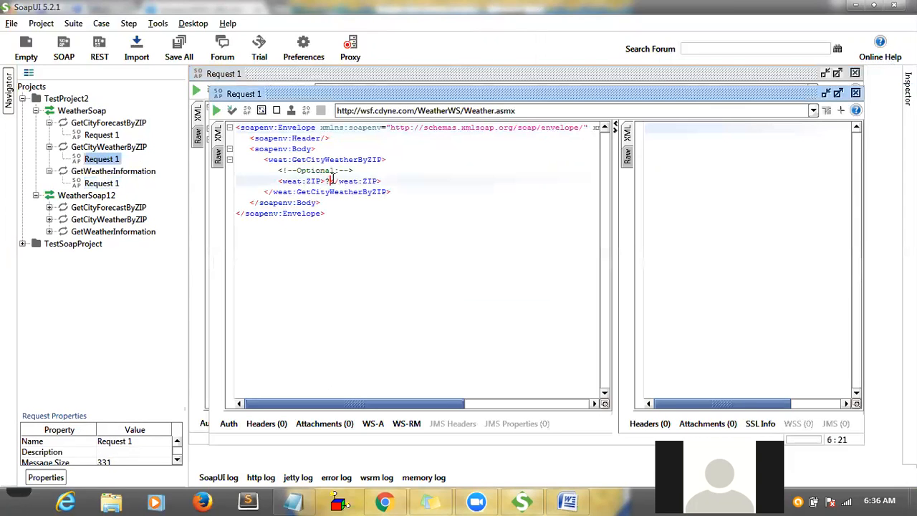
pyautogui.press('BackSpace')
pyautogui.write('5600')
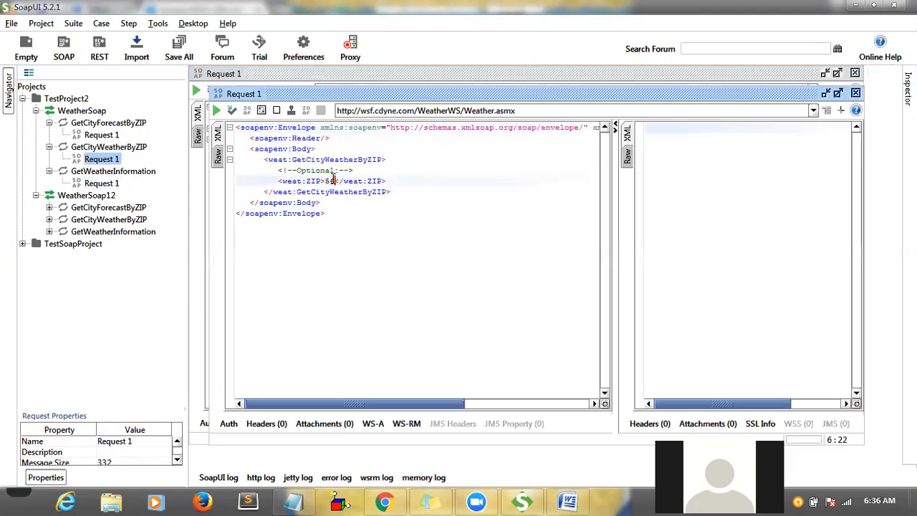
pyautogui.write('68')
pyautogui.click(216, 111)
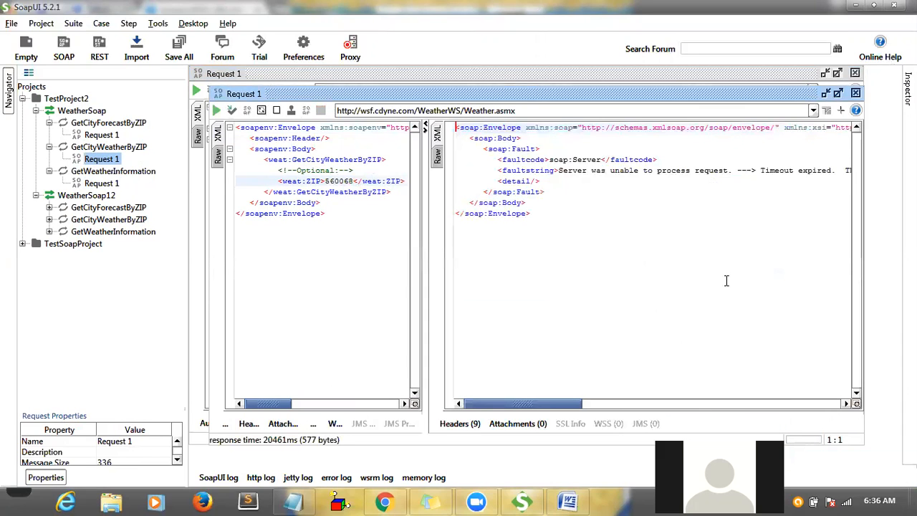
# - Examine the fault code and the full fault string in the GetCityWeatherByZIP response
pyautogui.click(697, 192)
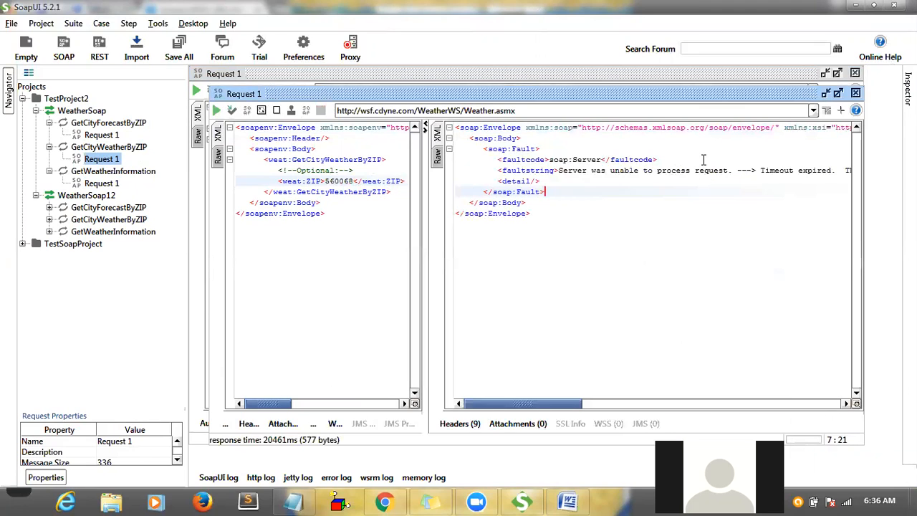
pyautogui.doubleClick(523, 159)
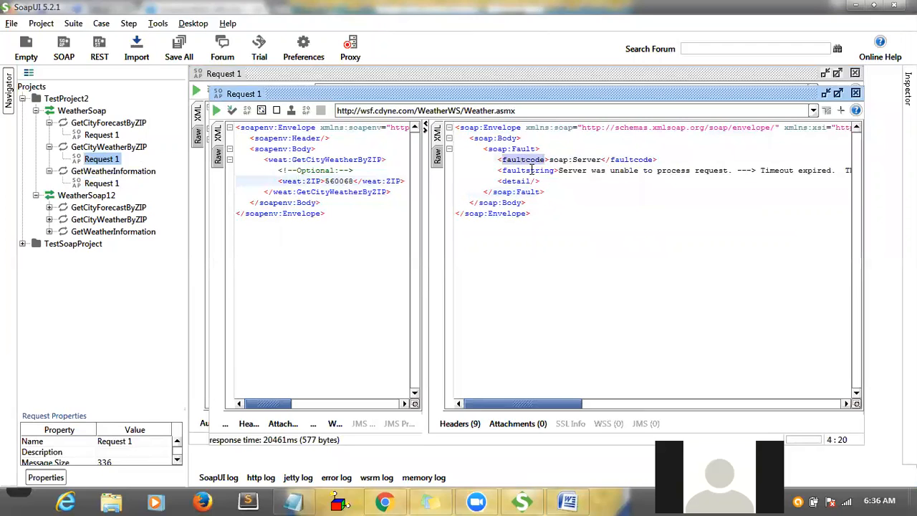
pyautogui.click(532, 170)
pyautogui.doubleClick(532, 169)
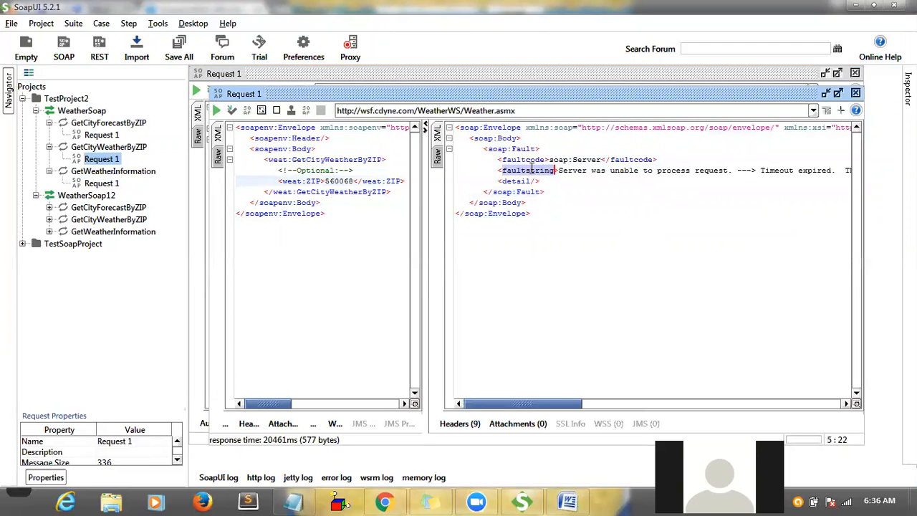
pyautogui.doubleClick(586, 159)
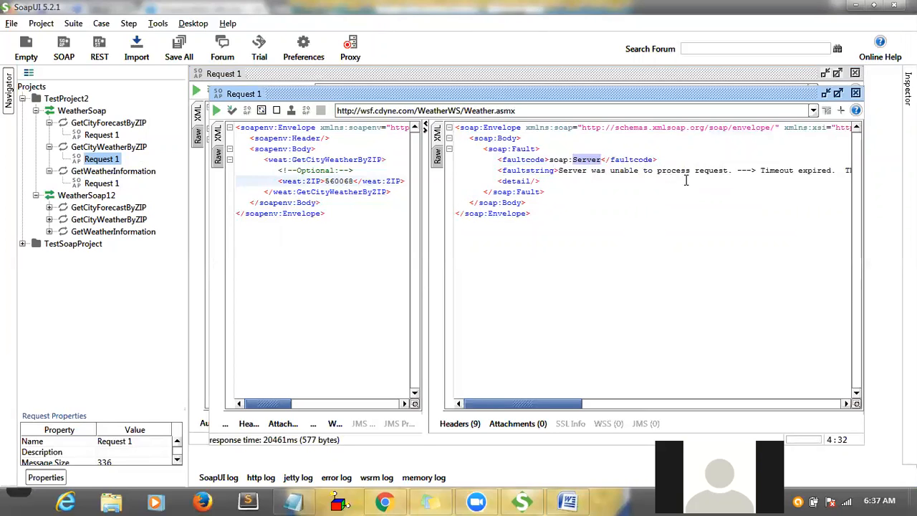
pyautogui.doubleClick(818, 170)
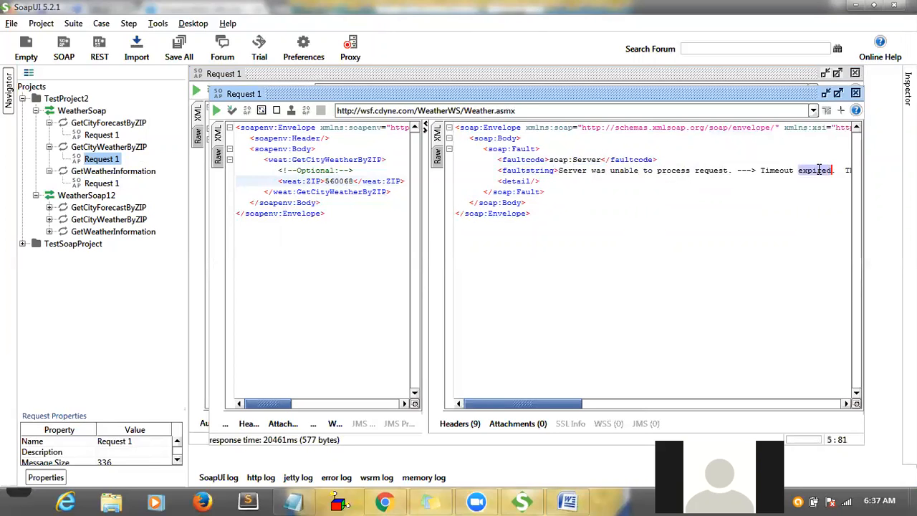
pyautogui.tripleClick(818, 170)
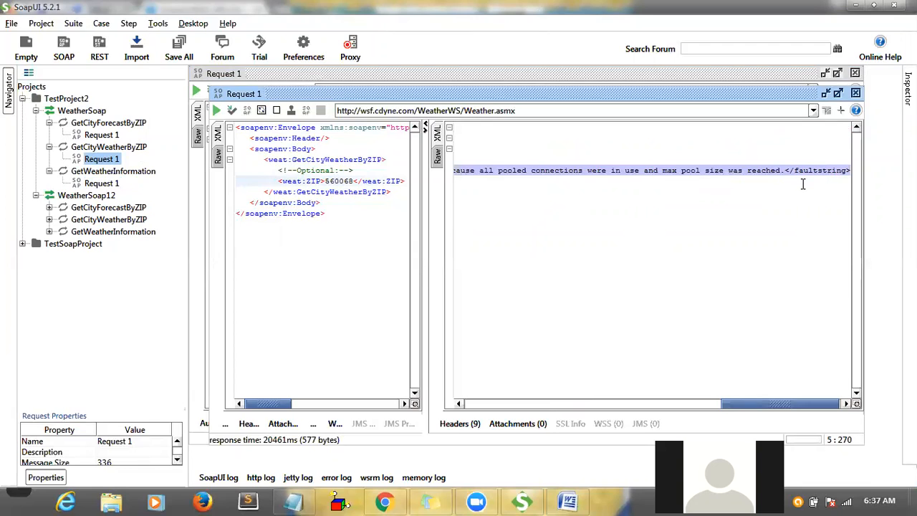
pyautogui.click(765, 187)
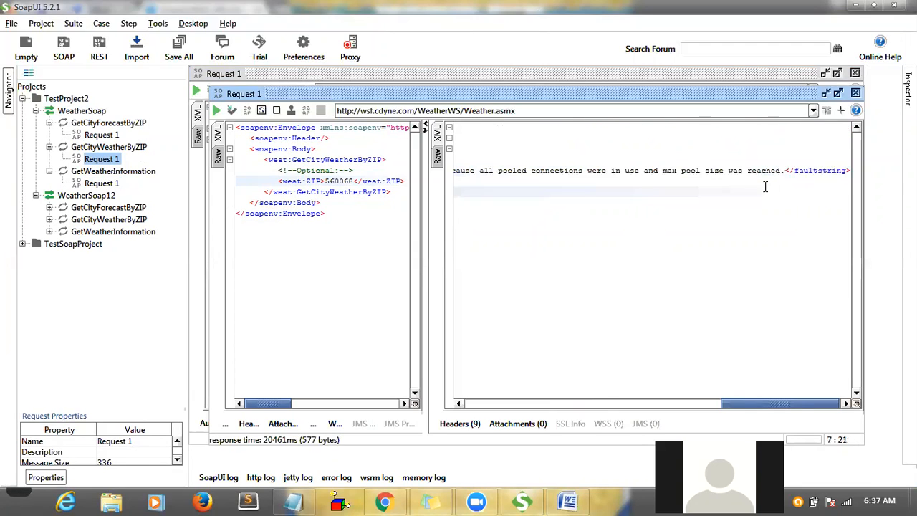
pyautogui.click(573, 501)
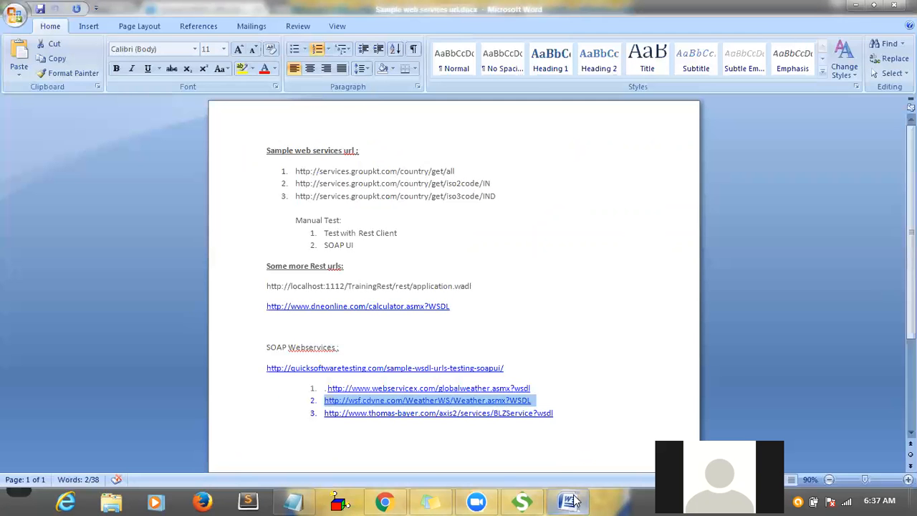
pyautogui.click(563, 412)
pyautogui.moveTo(552, 413); pyautogui.dragTo(331, 414)
pyautogui.hotkey('ctrl', 'c')
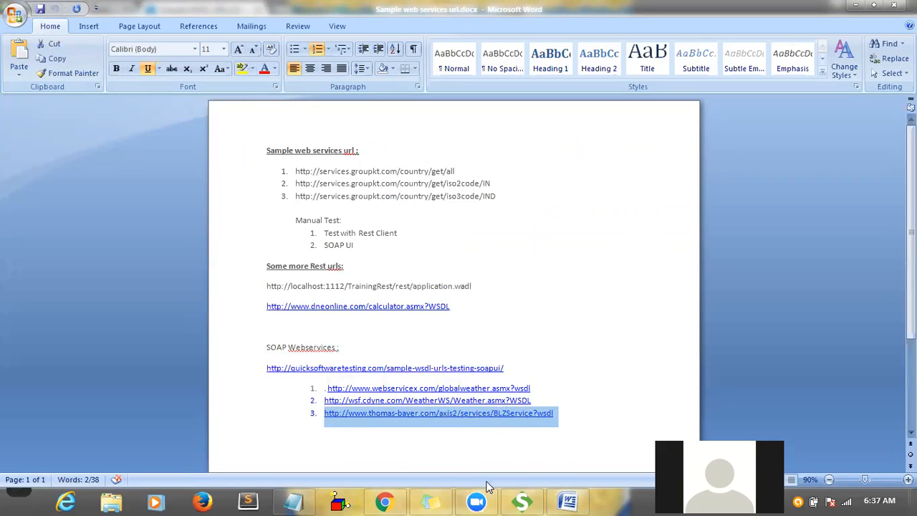
# - Return to SoapUI and close the two remaining TestProject2 request windows
pyautogui.click(385, 501)
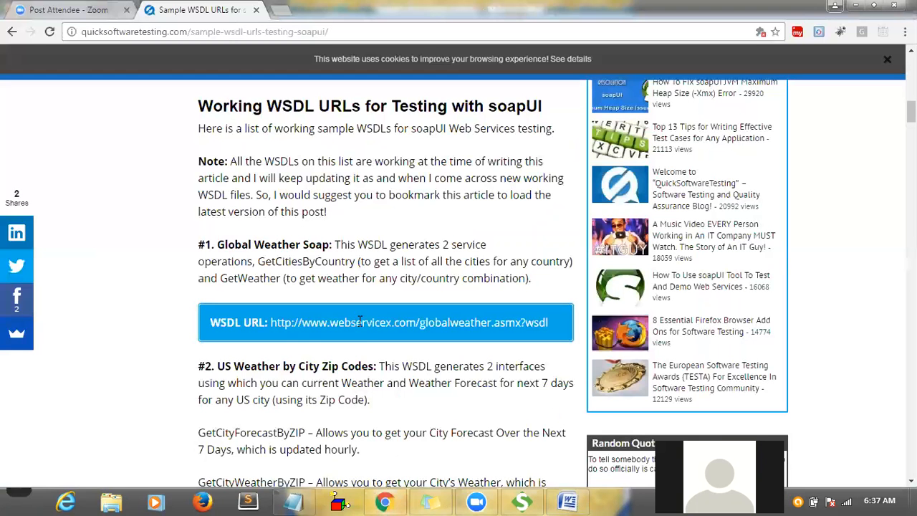
pyautogui.click(522, 501)
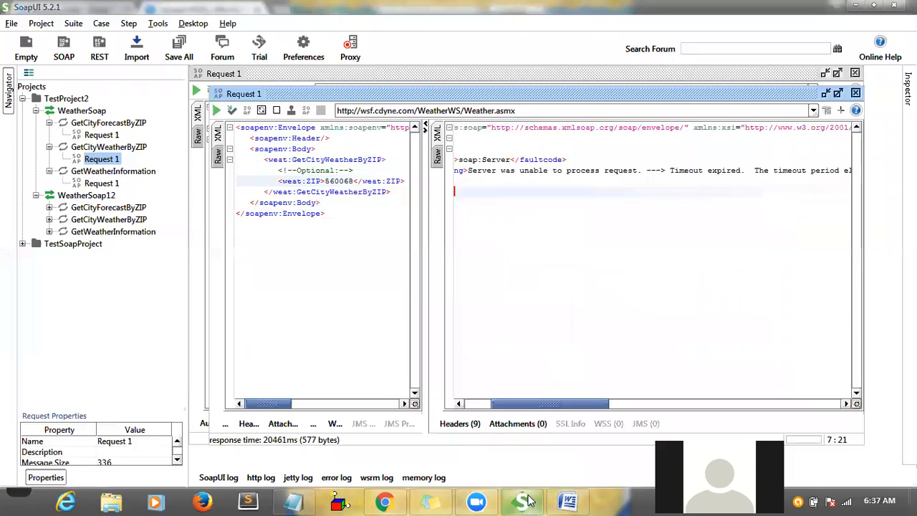
pyautogui.click(22, 98)
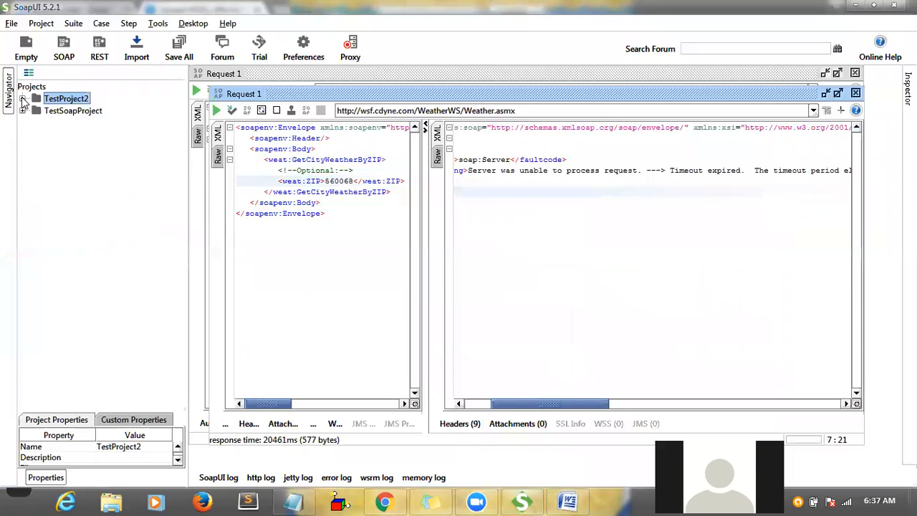
pyautogui.click(855, 93)
pyautogui.click(856, 90)
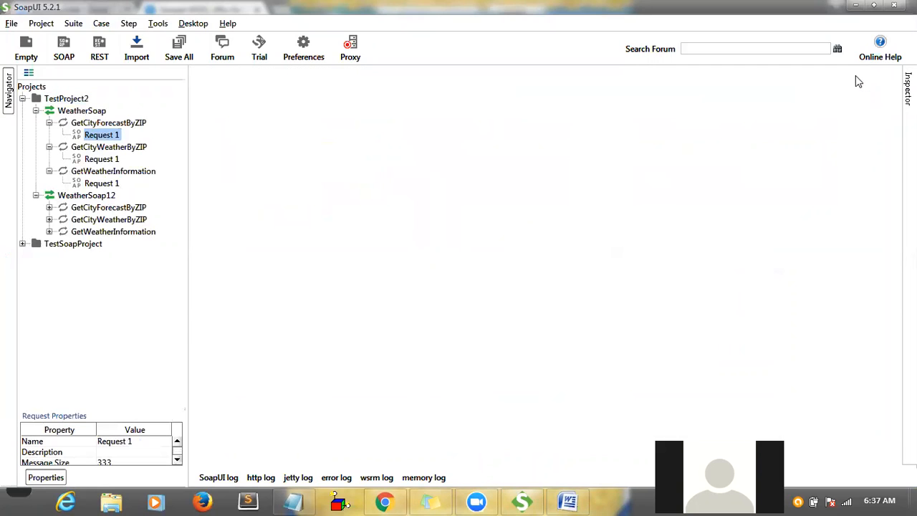
# - Try to create a SOAP project named SoapTest3 from the copied BLZService WSDL address with sample requests enabled
pyautogui.click(22, 99)
pyautogui.click(64, 48)
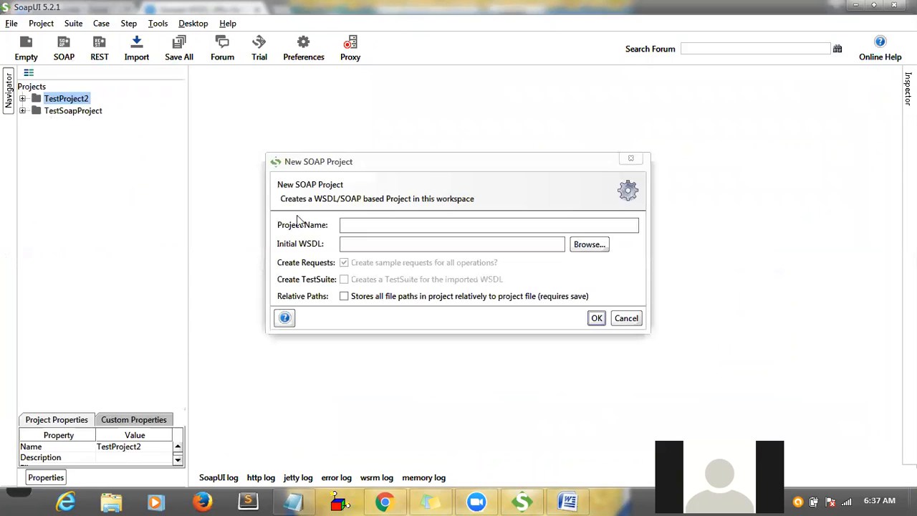
pyautogui.click(366, 230)
pyautogui.click(371, 243)
pyautogui.hotkey('ctrl', 'v')
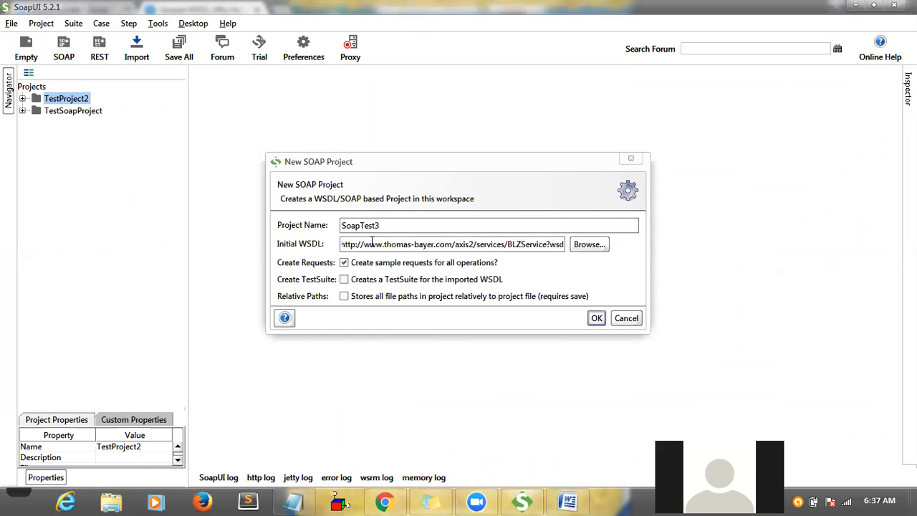
pyautogui.click(596, 318)
pyautogui.click(607, 330)
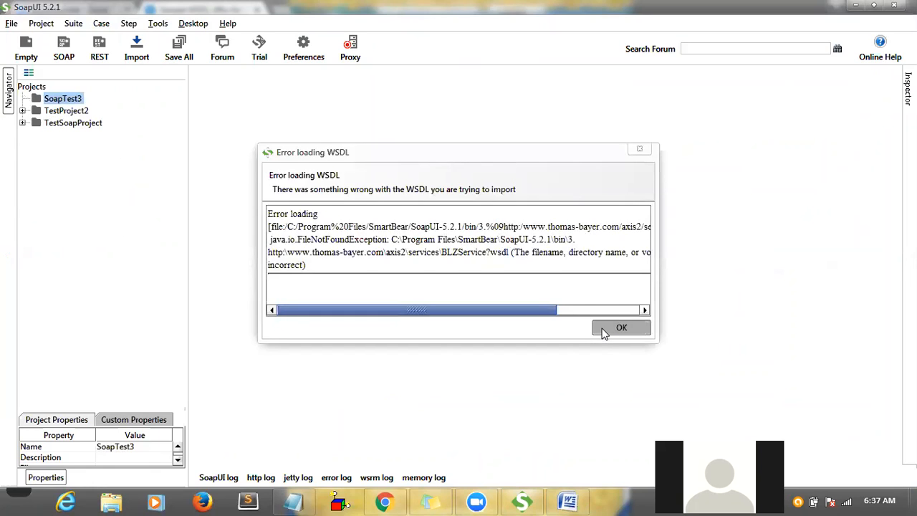
# - Remove the leading "3." and blank space from the initial WSDL address and create the SoapTest3 project
pyautogui.click(549, 246)
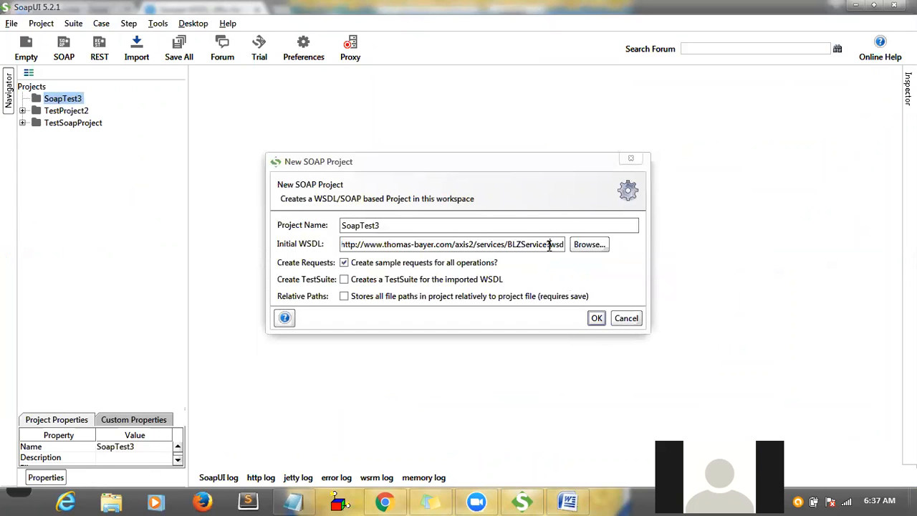
pyautogui.press('Home')
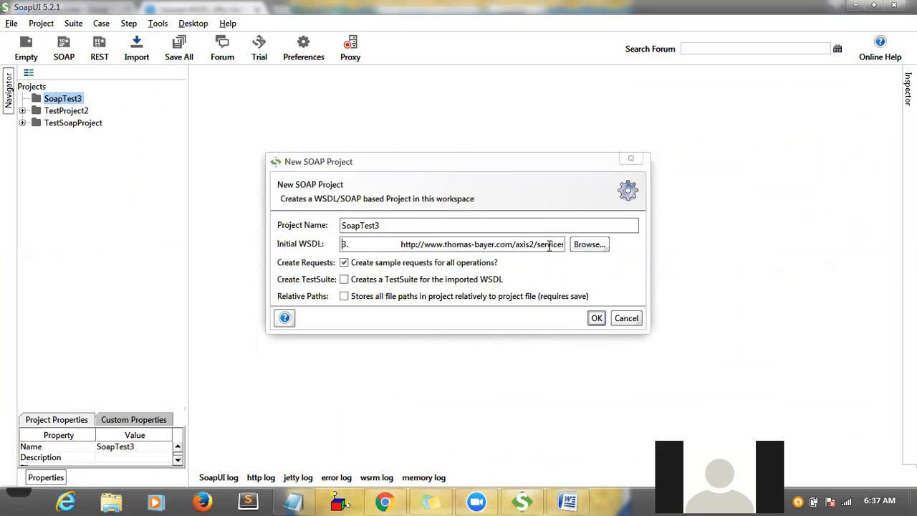
pyautogui.press('Delete')
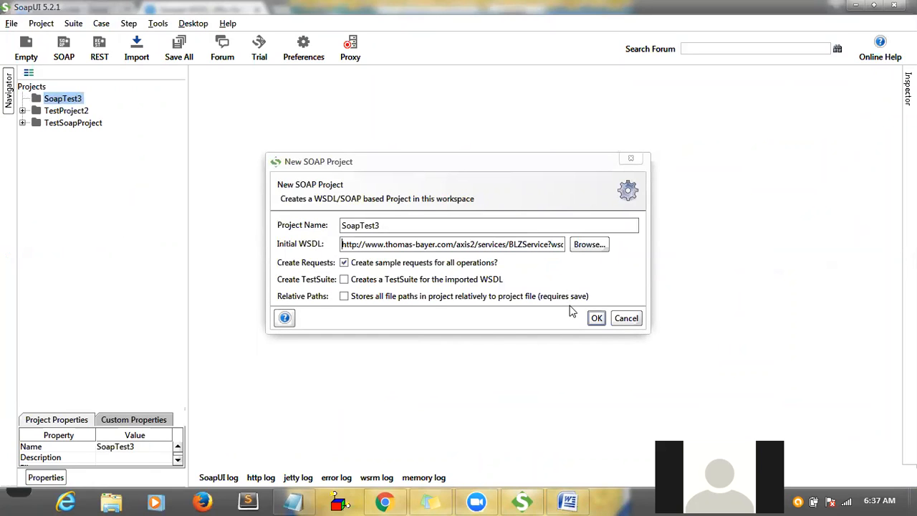
pyautogui.click(597, 318)
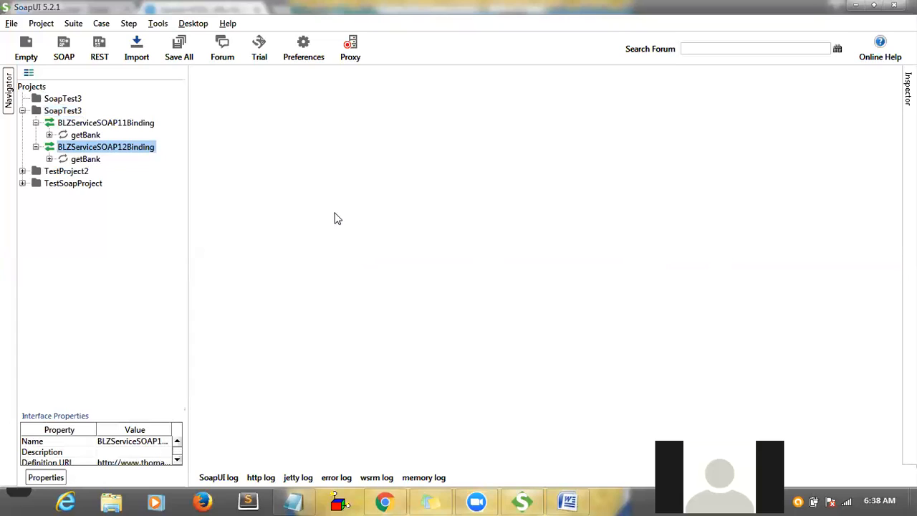
# - Expand getBank under both BLZService bindings and open the SOAP11 binding's Request 1 at its blz value
pyautogui.click(48, 136)
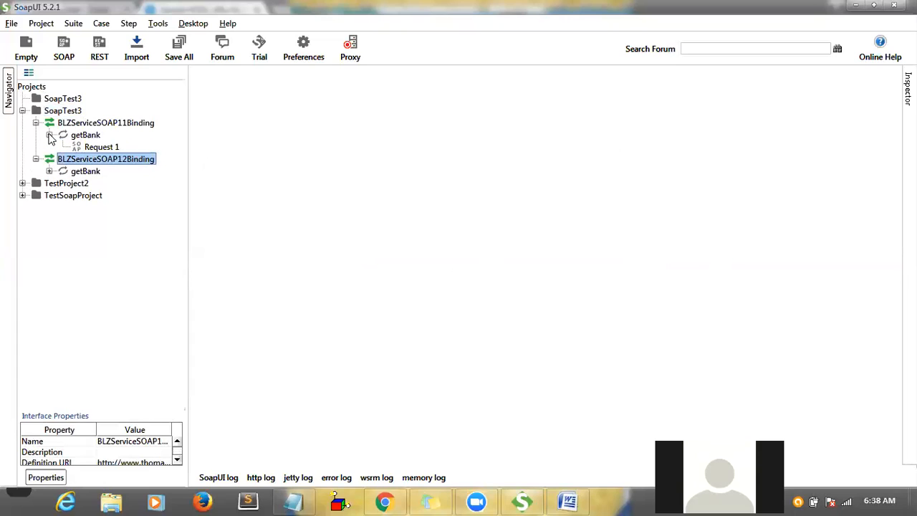
pyautogui.click(49, 171)
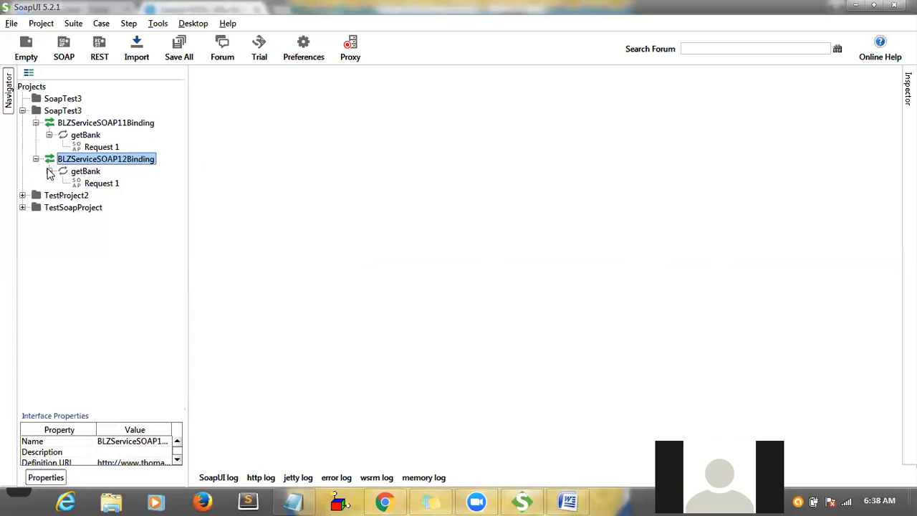
pyautogui.doubleClick(97, 148)
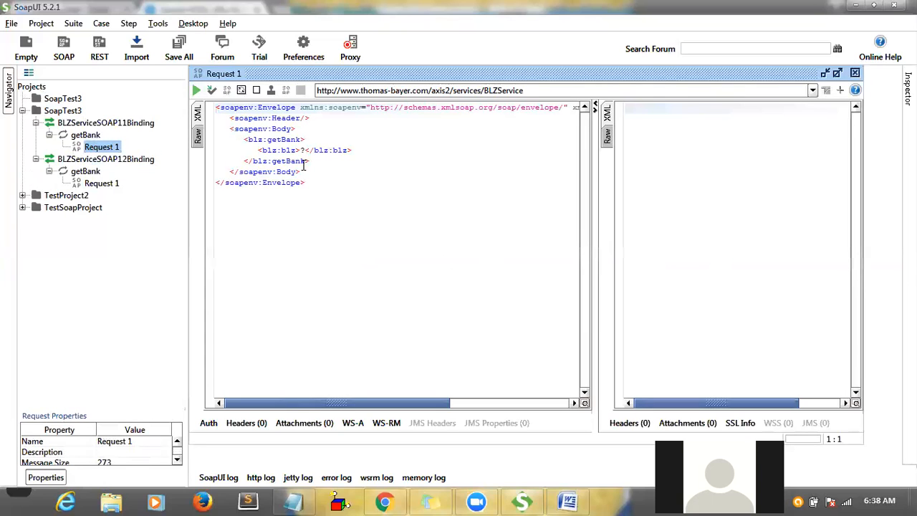
pyautogui.click(306, 149)
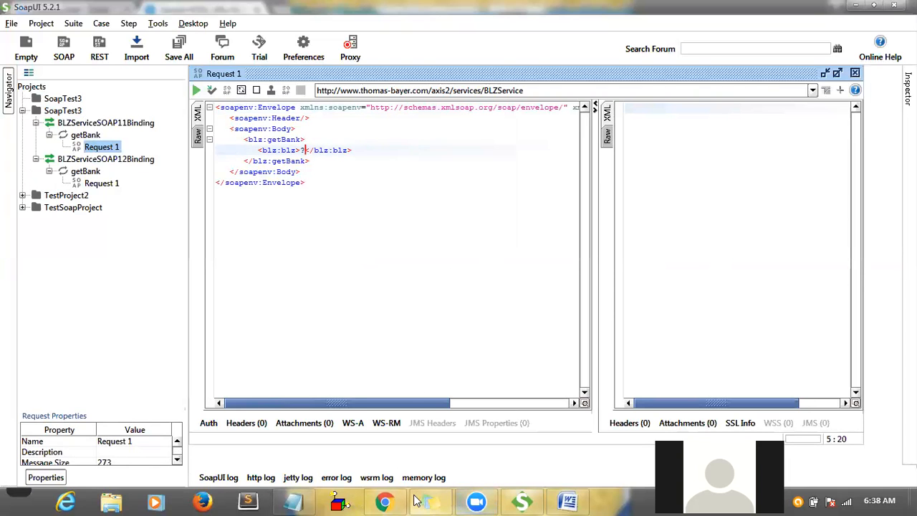
# - Switch to Chrome, dismiss the sign-up popup on the sample WSDL page, and open the US post codes link in a new tab
pyautogui.click(386, 501)
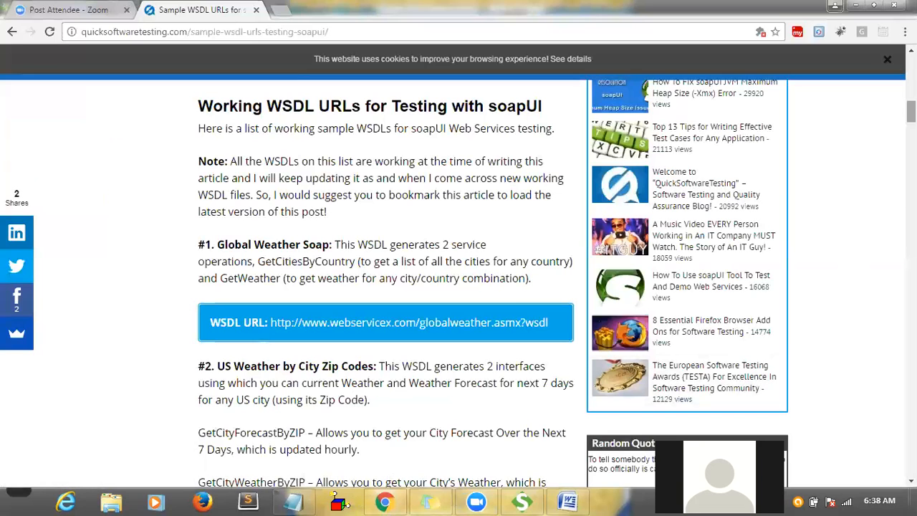
pyautogui.scroll(-3, 492, 286)
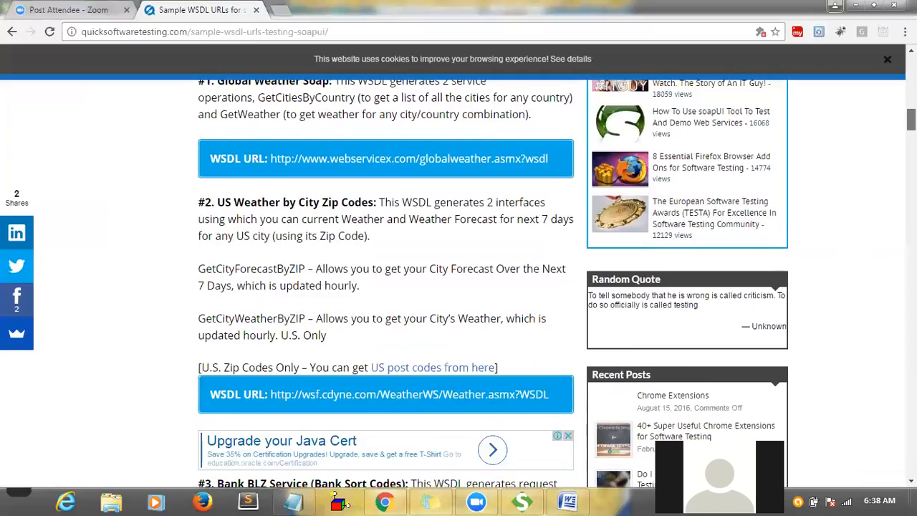
pyautogui.scroll(-2, 510, 263)
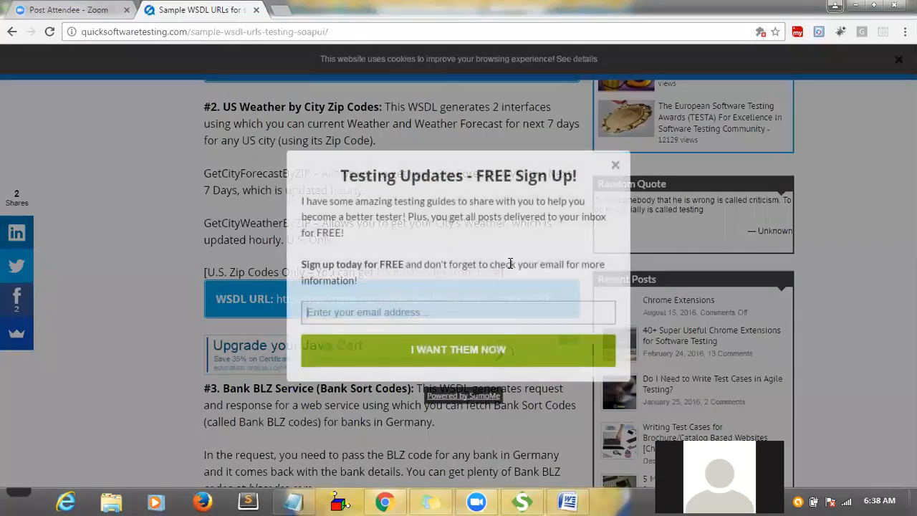
pyautogui.click(614, 165)
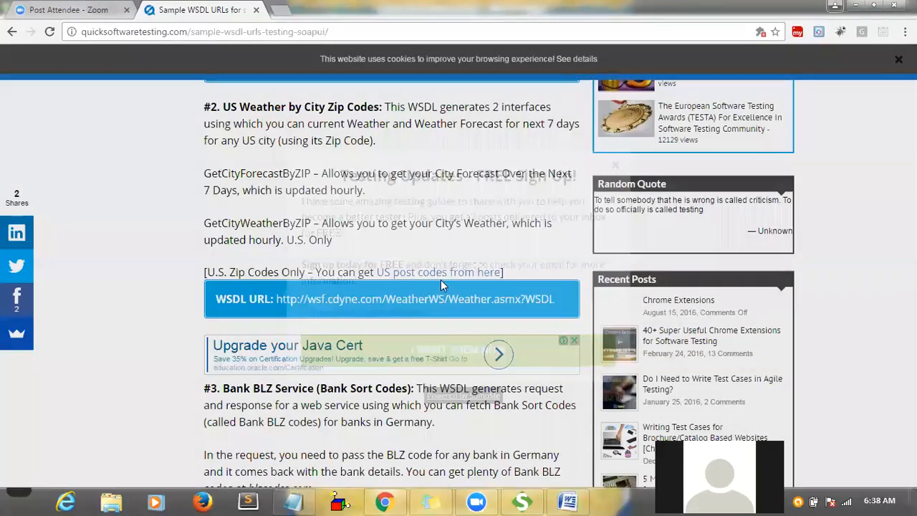
pyautogui.rightClick(438, 276)
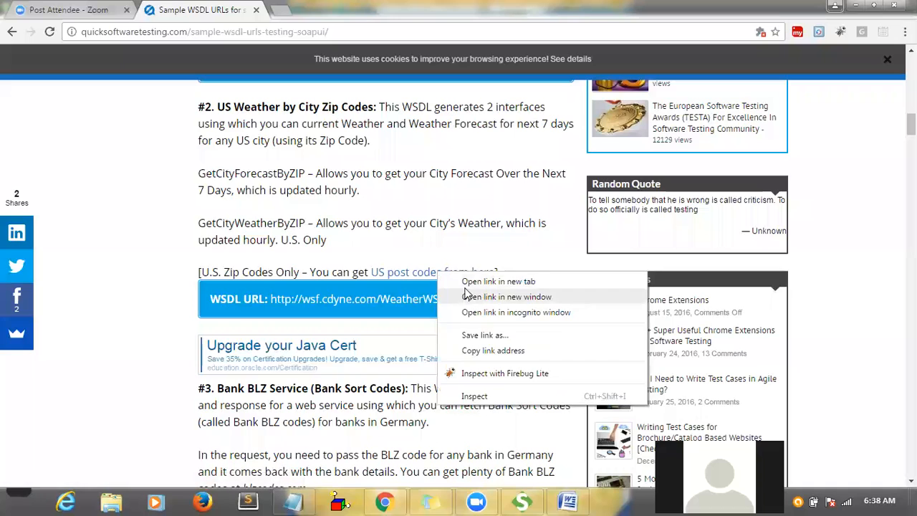
pyautogui.click(464, 290)
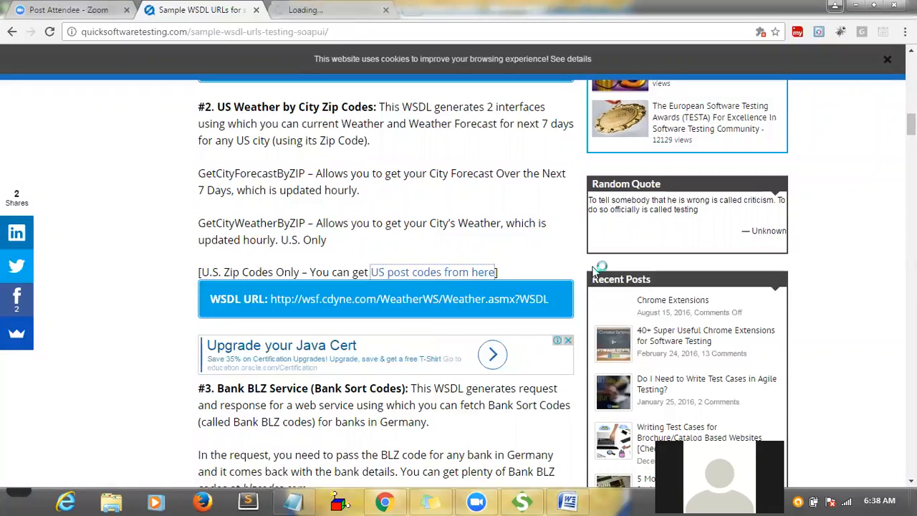
# - Read the Bank BLZ Service description for its code source and open blzcodes.com in a new tab
pyautogui.moveTo(327, 389); pyautogui.dragTo(385, 388)
pyautogui.click(393, 405)
pyautogui.scroll(-2, 393, 405)
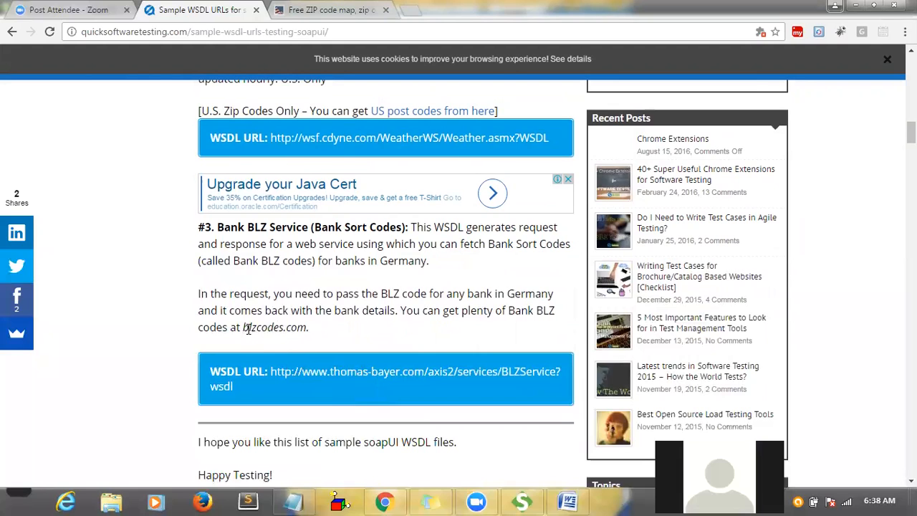
pyautogui.moveTo(243, 327); pyautogui.dragTo(308, 327)
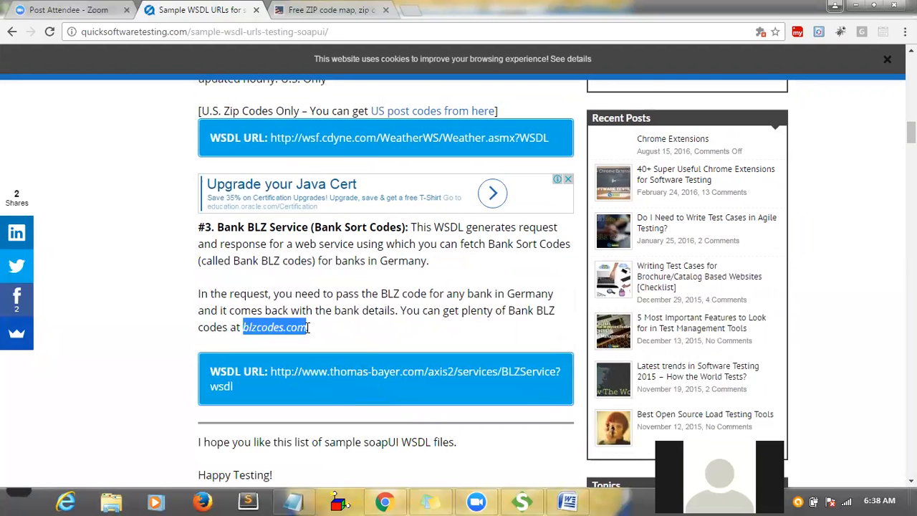
pyautogui.click(323, 7)
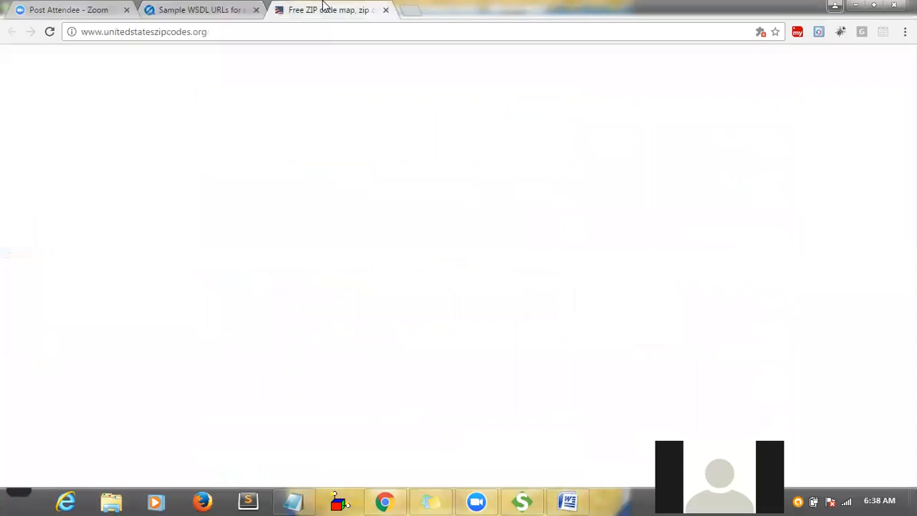
pyautogui.click(410, 12)
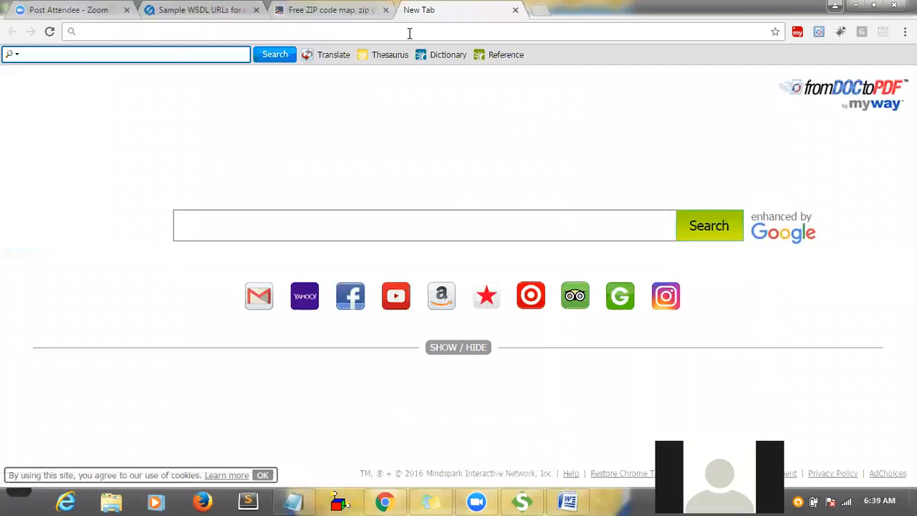
pyautogui.write('blzcodes.com')
pyautogui.press('Return')
# - Search the United States Zip Codes site for New York, NY
pyautogui.click(344, 12)
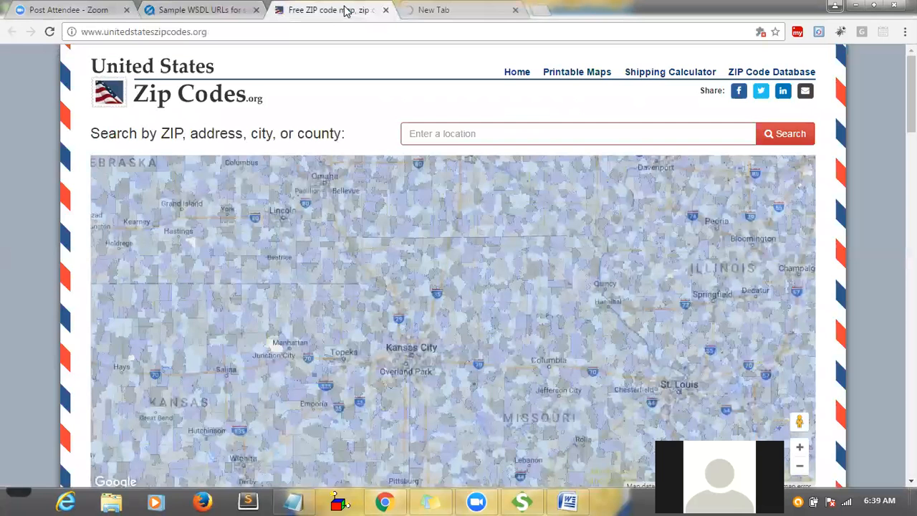
pyautogui.click(435, 136)
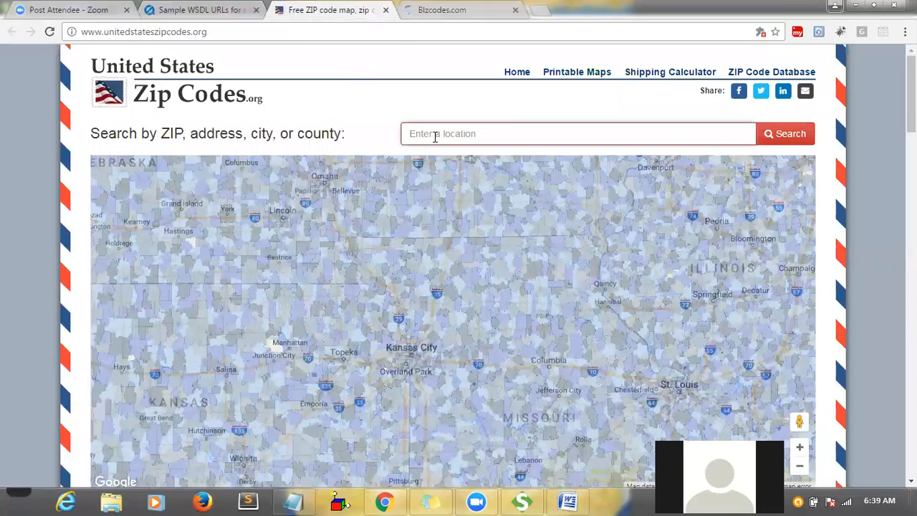
pyautogui.write('new')
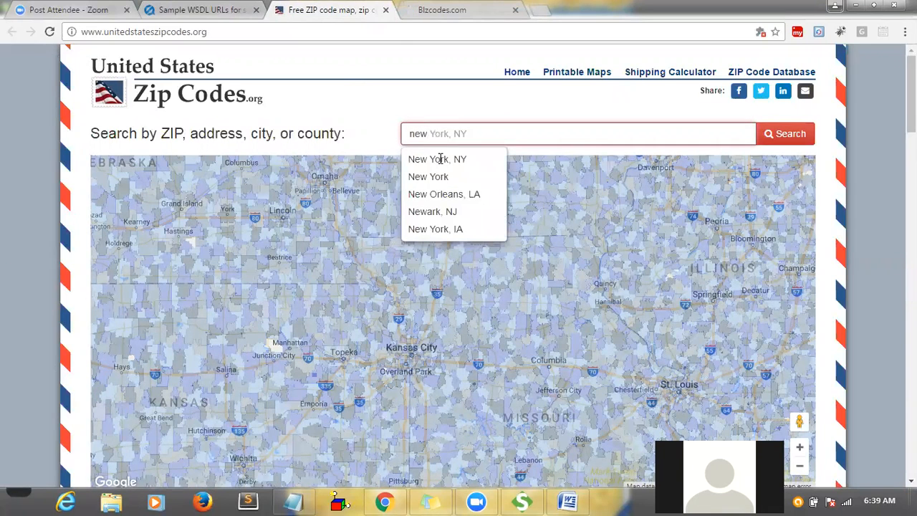
pyautogui.click(440, 164)
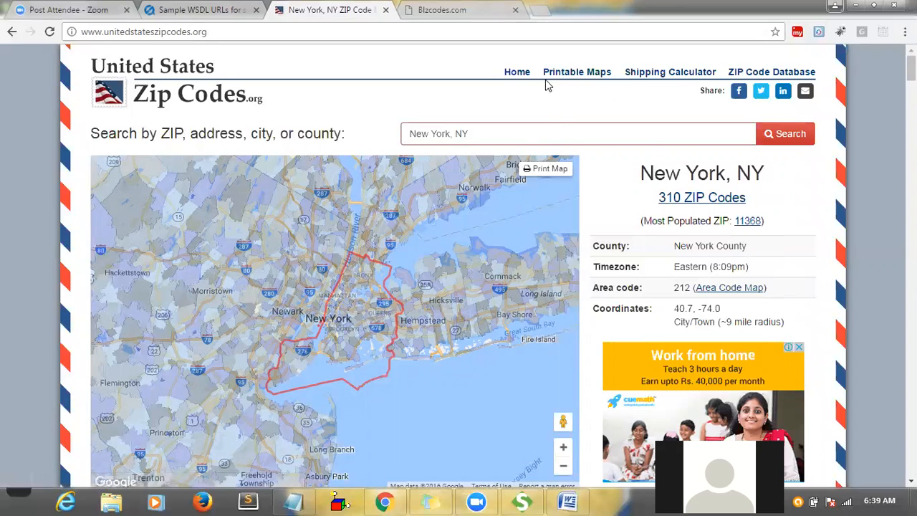
# - Return to SoapUI, set the ZIP value in TestProject2's WeatherSoap GetCityForecastByZIP request to 12206, and submit it
pyautogui.click(521, 502)
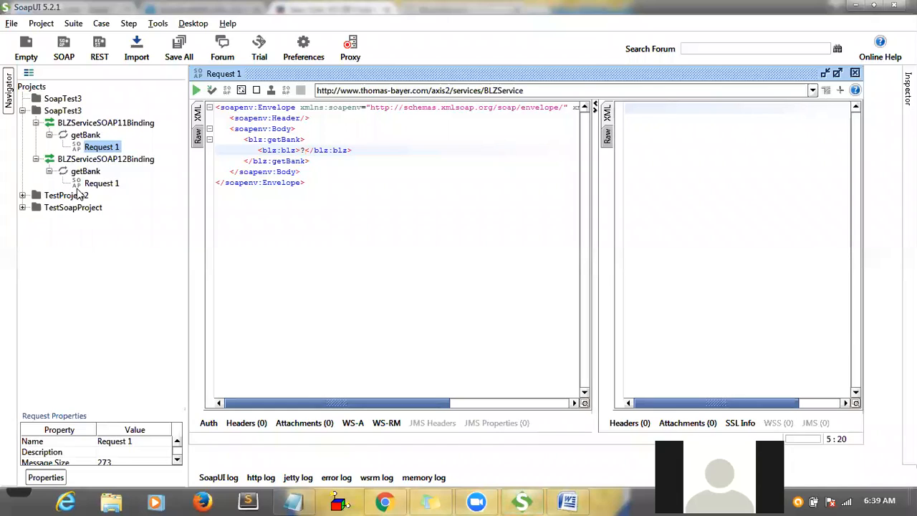
pyautogui.click(23, 196)
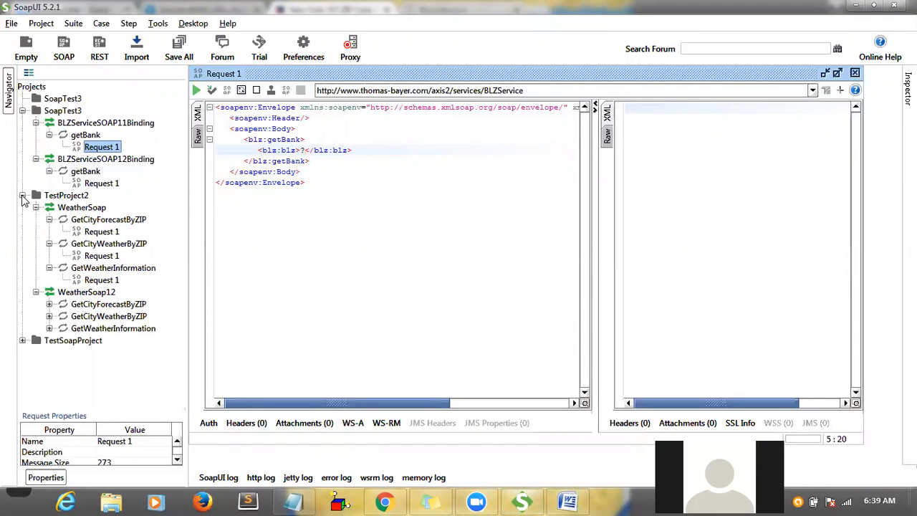
pyautogui.doubleClick(104, 233)
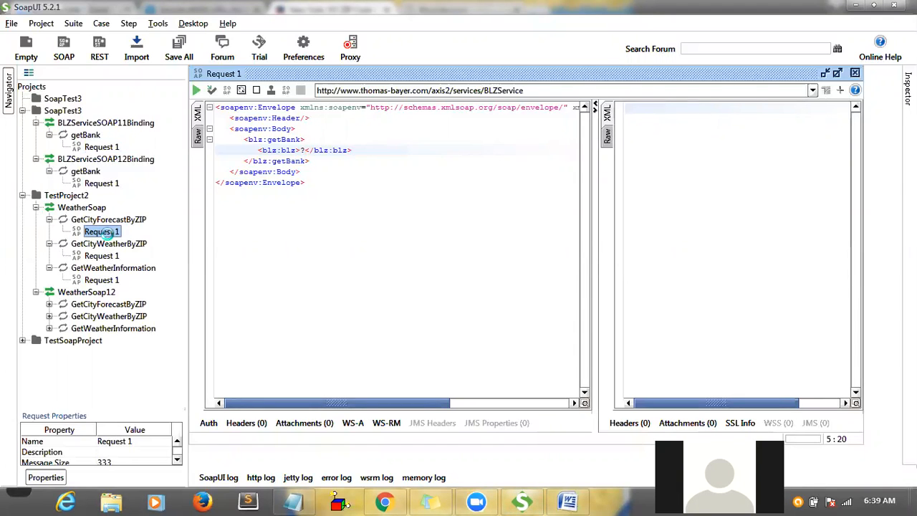
pyautogui.click(330, 182)
pyautogui.press('BackSpace')
pyautogui.write('1')
pyautogui.write('23')
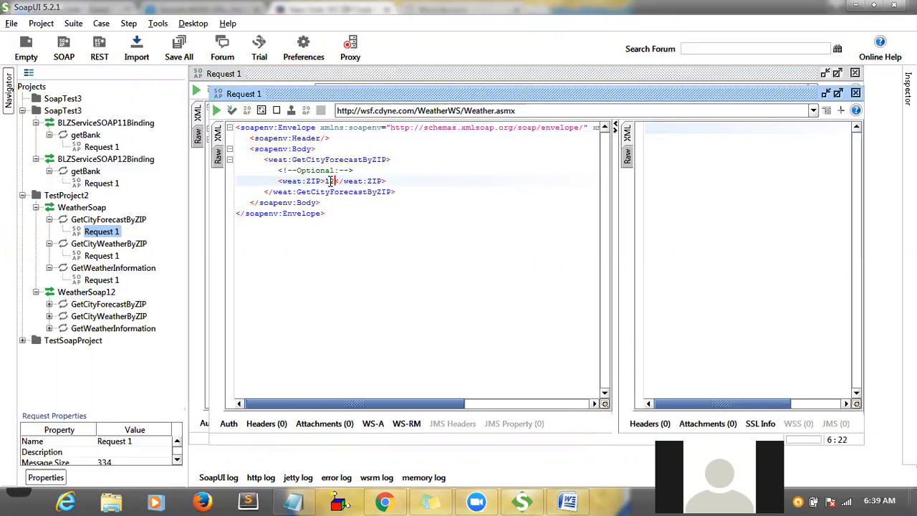
pyautogui.write('06')
pyautogui.click(216, 111)
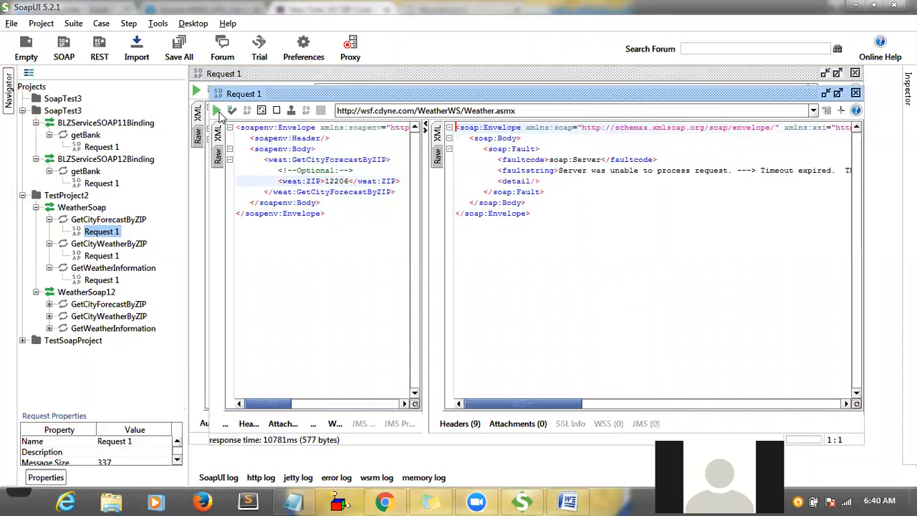
# - Switch to Chrome, check the BLZ listings on blzcodes.com for bank codes, and return to SoapUI
pyautogui.click(394, 501)
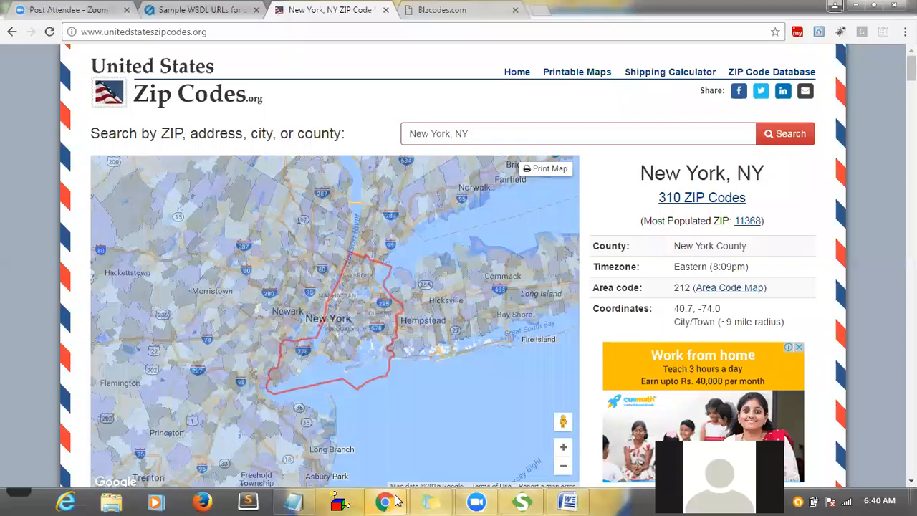
pyautogui.click(444, 10)
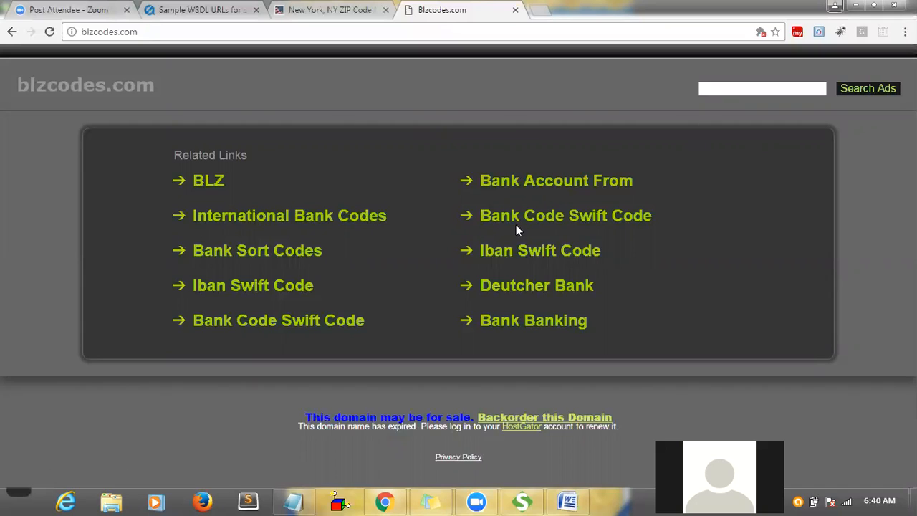
pyautogui.click(207, 179)
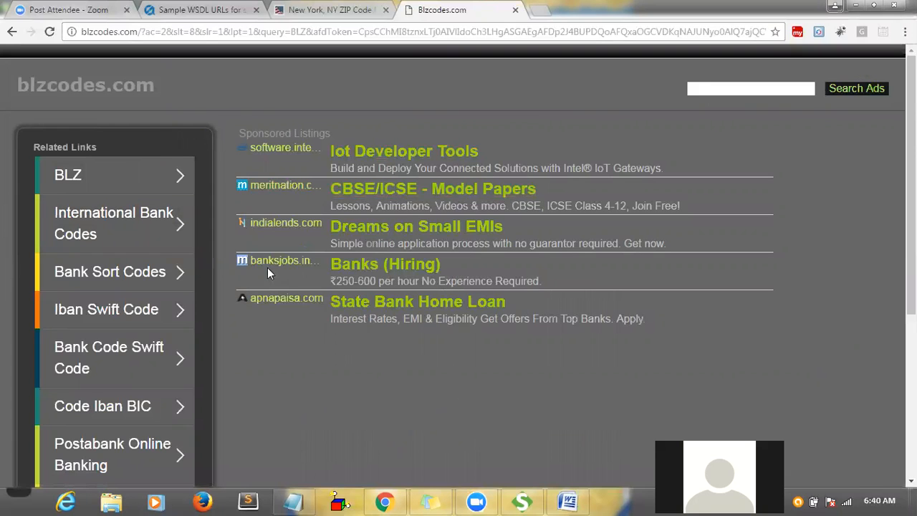
pyautogui.click(183, 177)
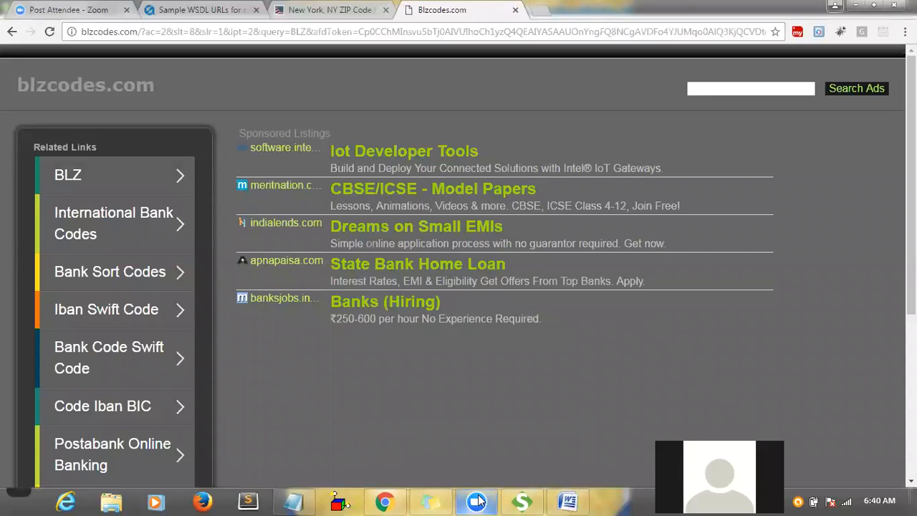
pyautogui.click(521, 501)
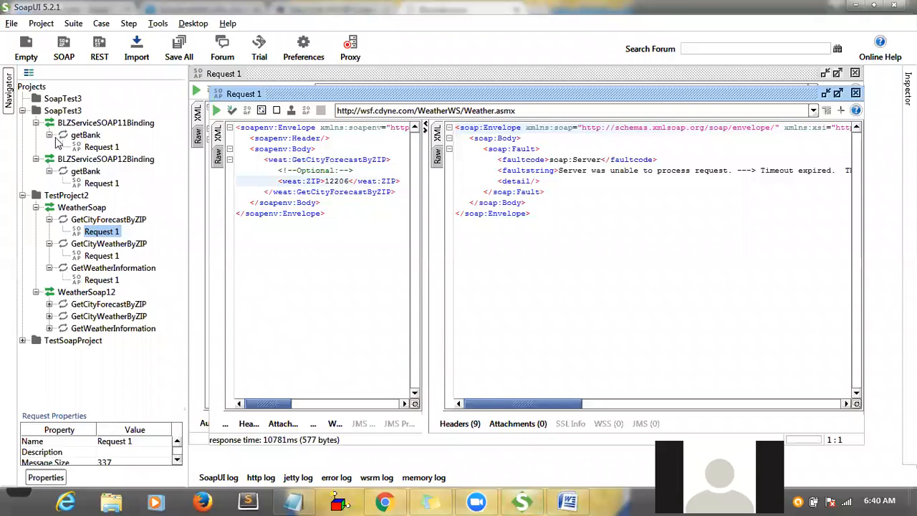
# - Collapse TestProject2, close the open request windows, and open Request 1 of getBank under SoapTest3's BLZServiceSOAP11Binding
pyautogui.click(22, 111)
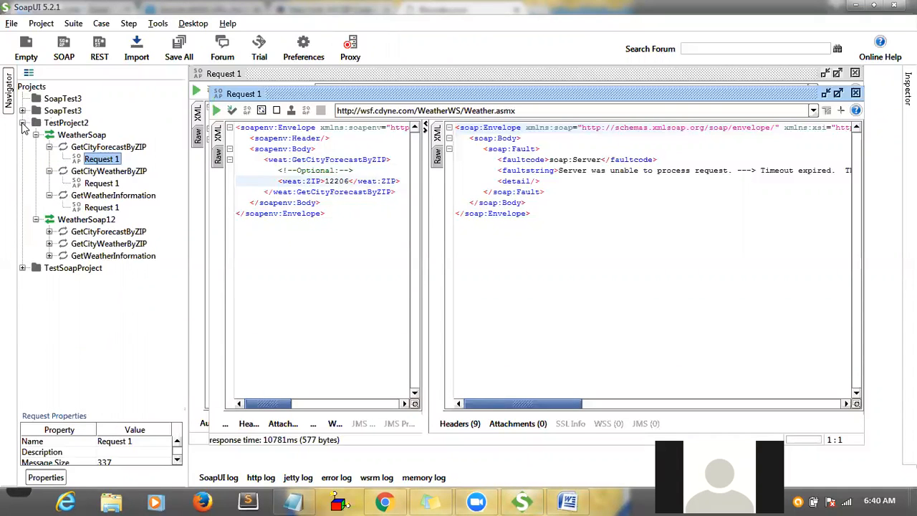
pyautogui.click(22, 123)
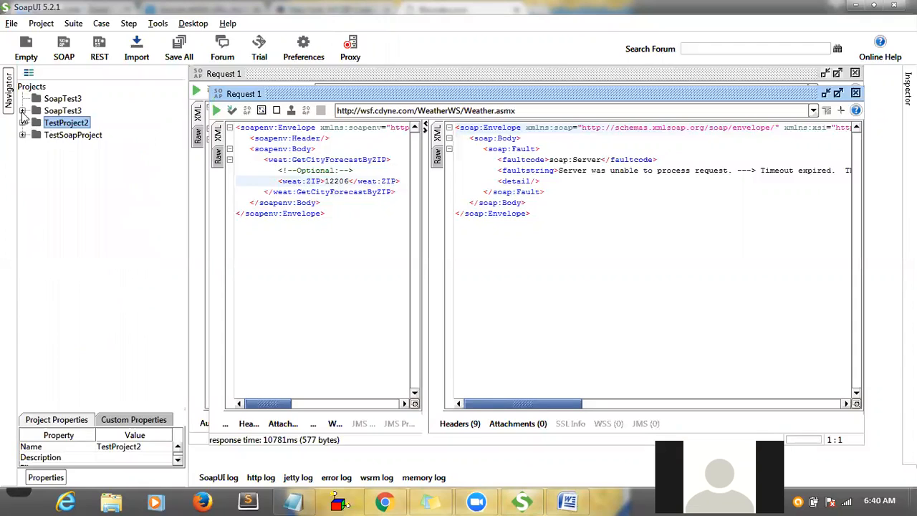
pyautogui.click(22, 111)
pyautogui.click(90, 136)
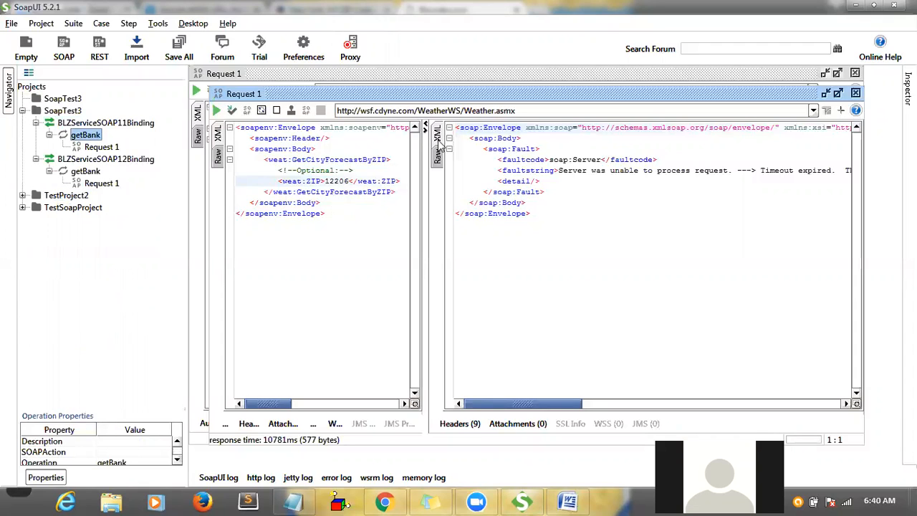
pyautogui.click(855, 93)
pyautogui.click(856, 93)
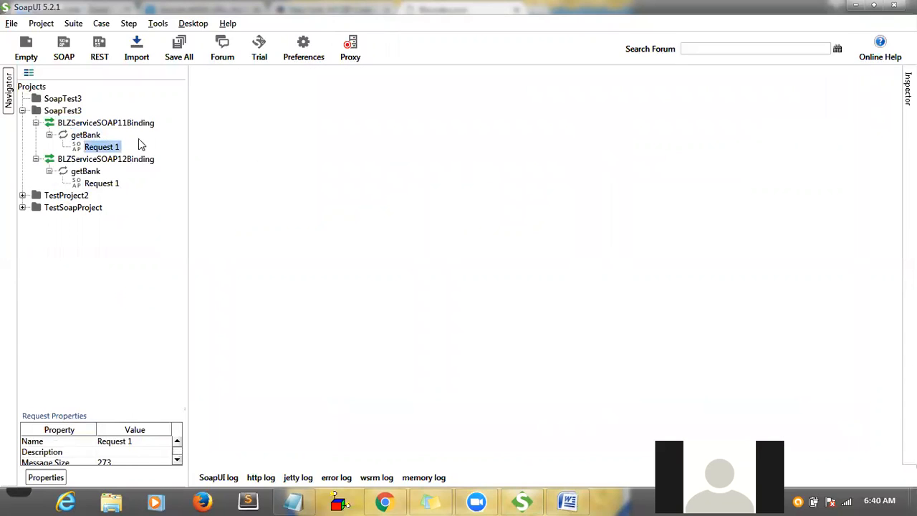
pyautogui.doubleClick(100, 148)
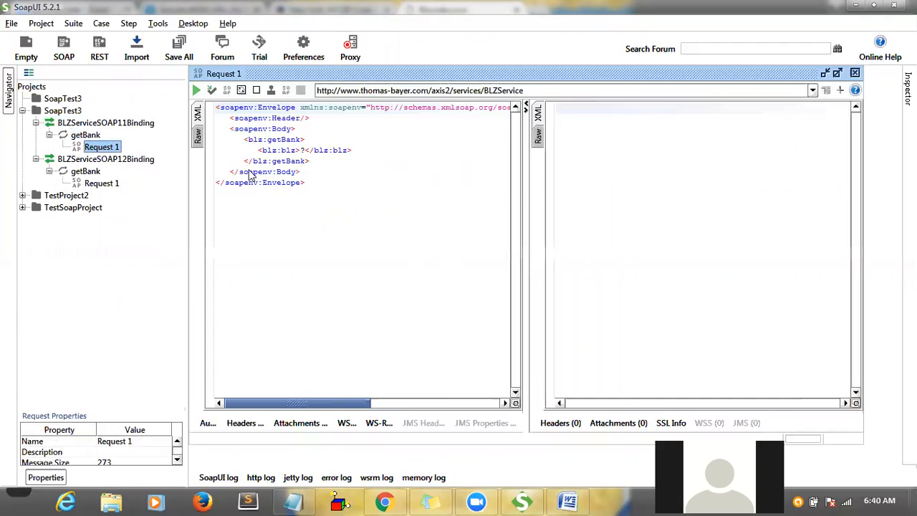
# - Set the blz value in the getBank request to 152 and submit the request
pyautogui.click(305, 149)
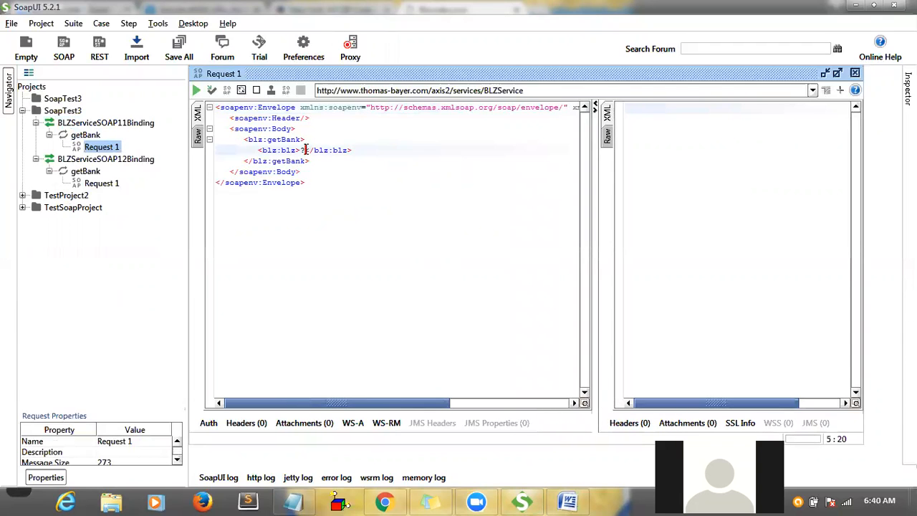
pyautogui.press('BackSpace')
pyautogui.write('152')
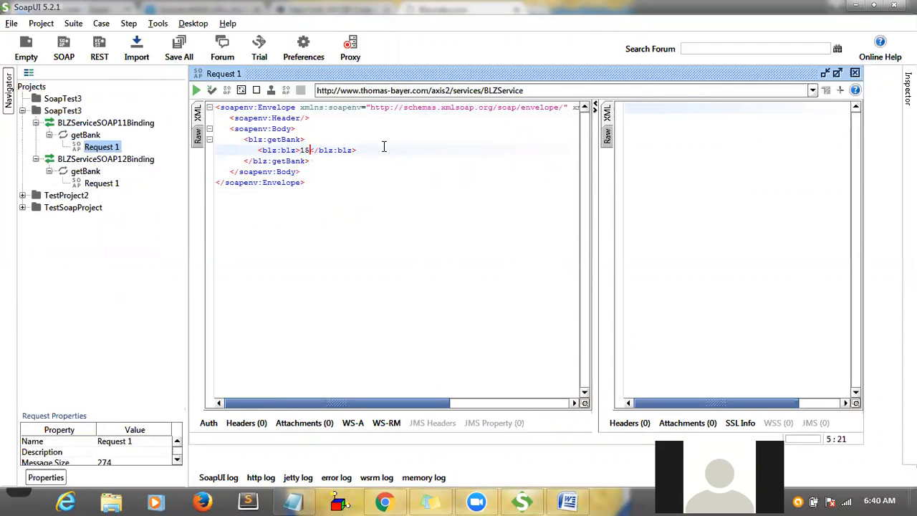
pyautogui.click(197, 91)
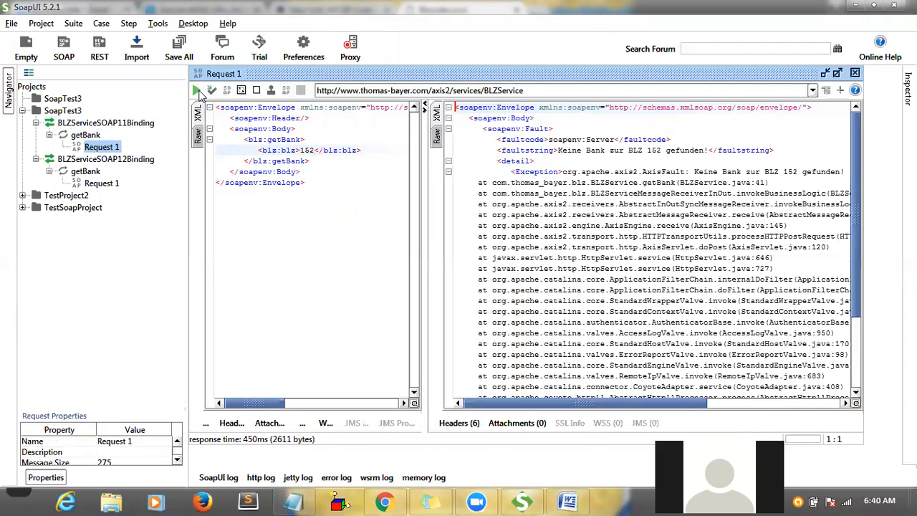
# - Change the blz value in the getBank request to 1, submit it, and examine the returned response
pyautogui.click(313, 150)
pyautogui.press('BackSpace')
pyautogui.press('BackSpace')
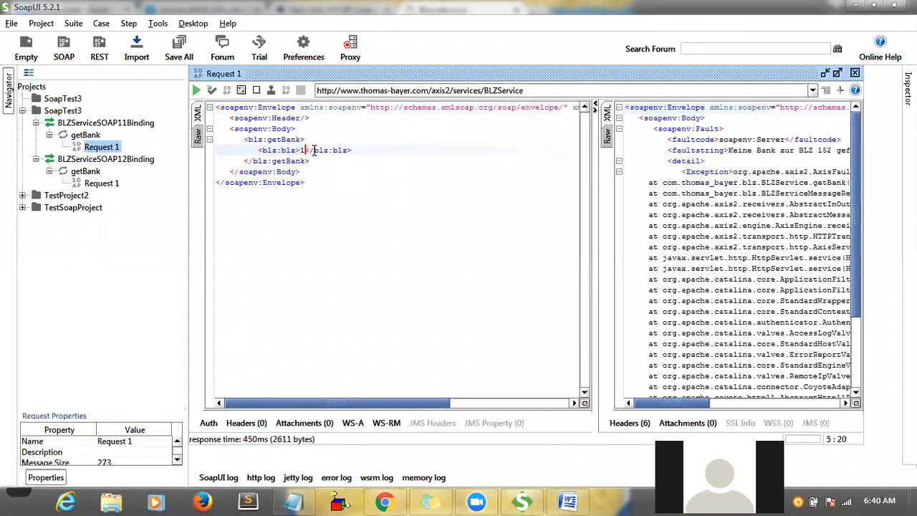
pyautogui.click(198, 92)
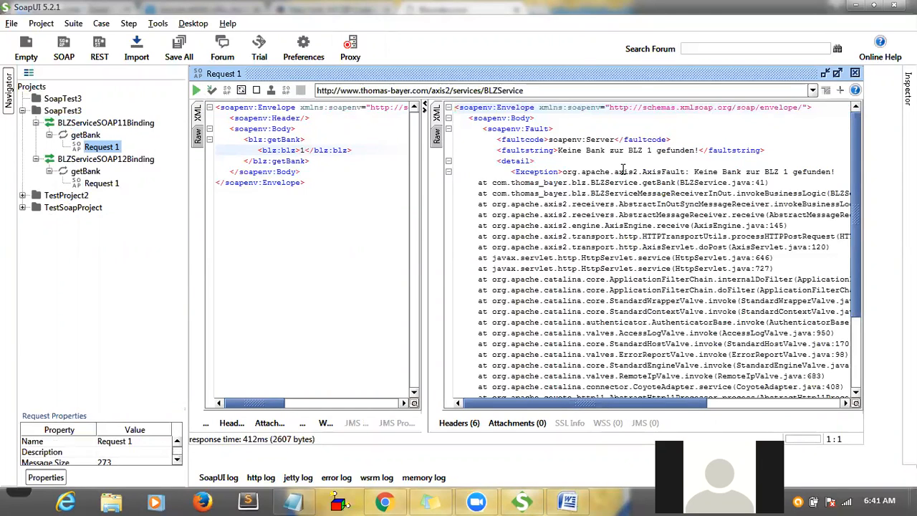
pyautogui.moveTo(859, 195); pyautogui.dragTo(863, 259)
pyautogui.scroll(3, 863, 259)
pyautogui.click(273, 181)
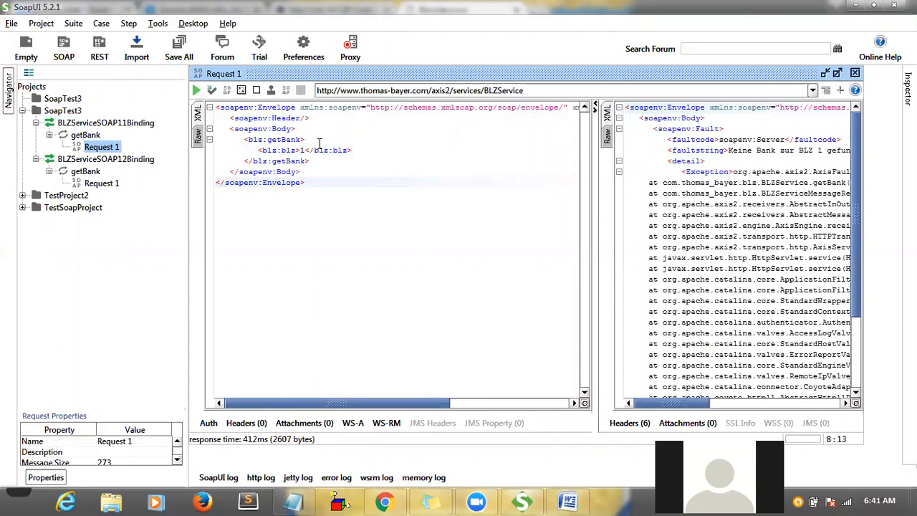
pyautogui.click(700, 225)
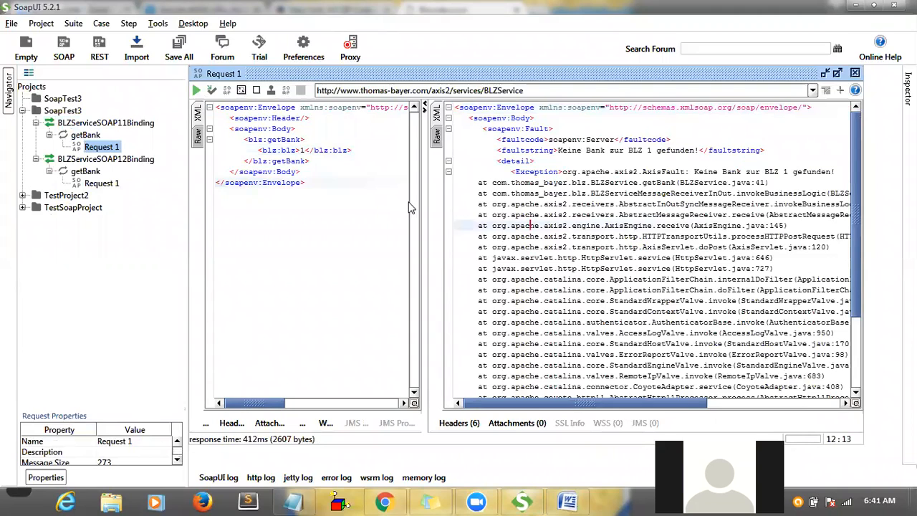
# - Switch to Chrome and review the Global Weather Soap and US Weather by City Zip Codes descriptions in the sample WSDL article
pyautogui.click(385, 501)
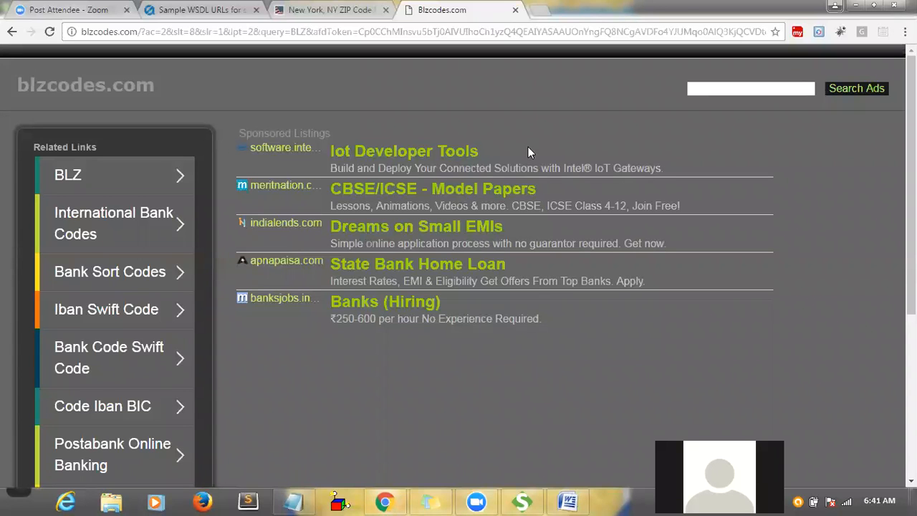
pyautogui.click(347, 10)
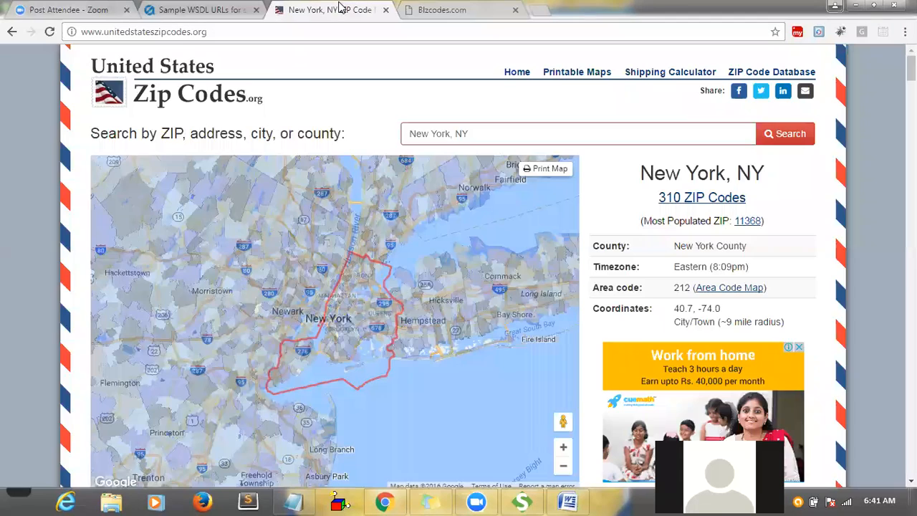
pyautogui.click(222, 9)
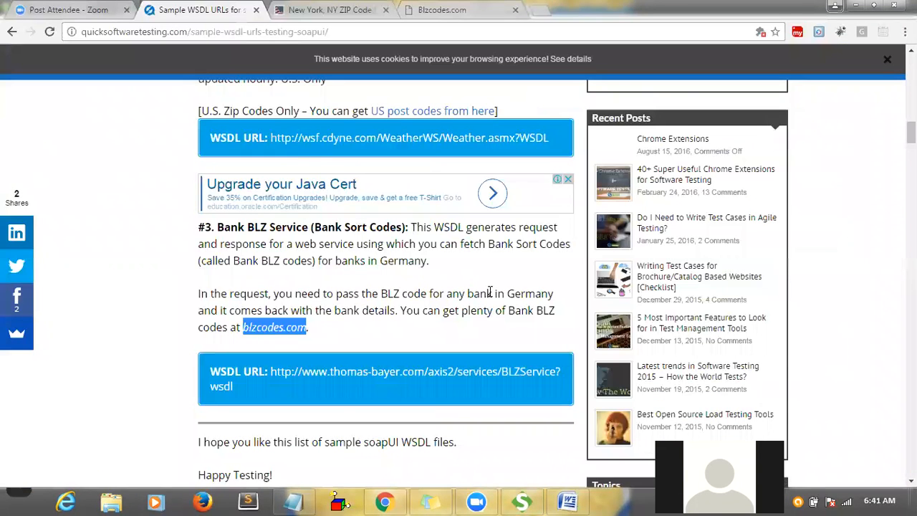
pyautogui.scroll(1, 910, 133)
pyautogui.scroll(5, 458, 286)
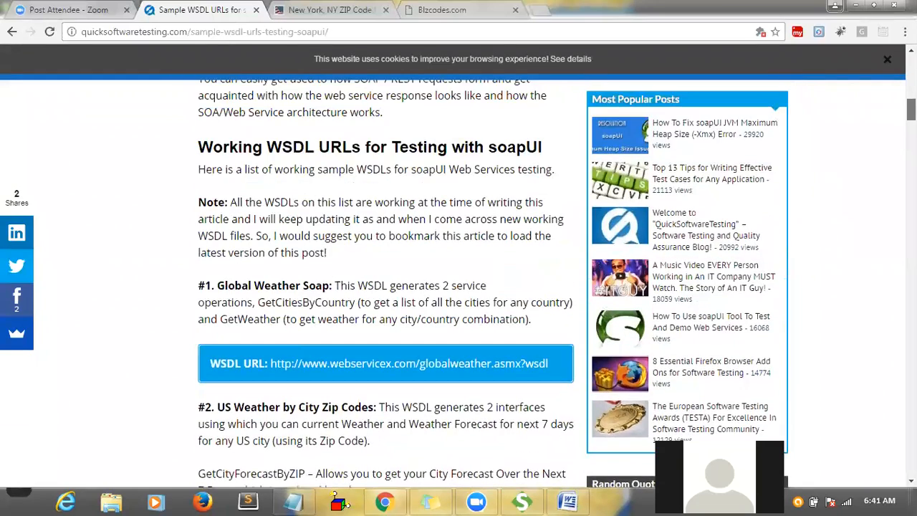
pyautogui.scroll(-1, 502, 300)
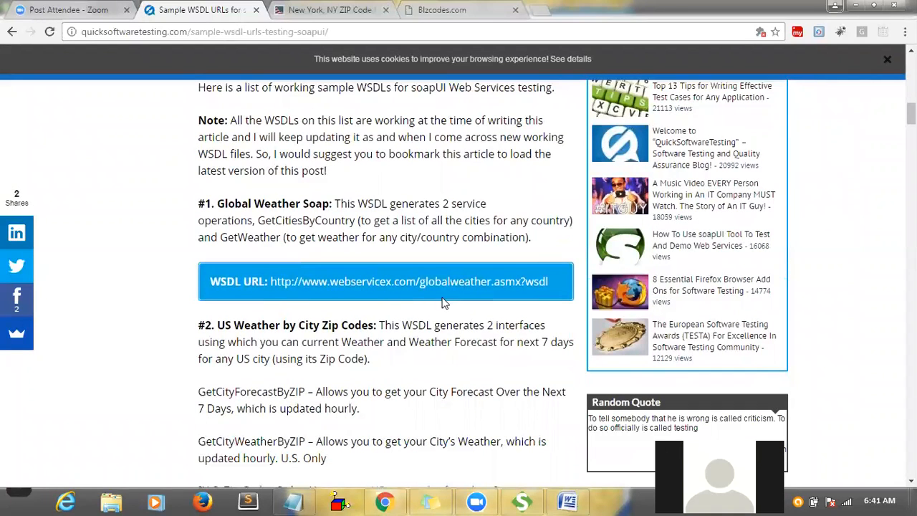
pyautogui.tripleClick(432, 342)
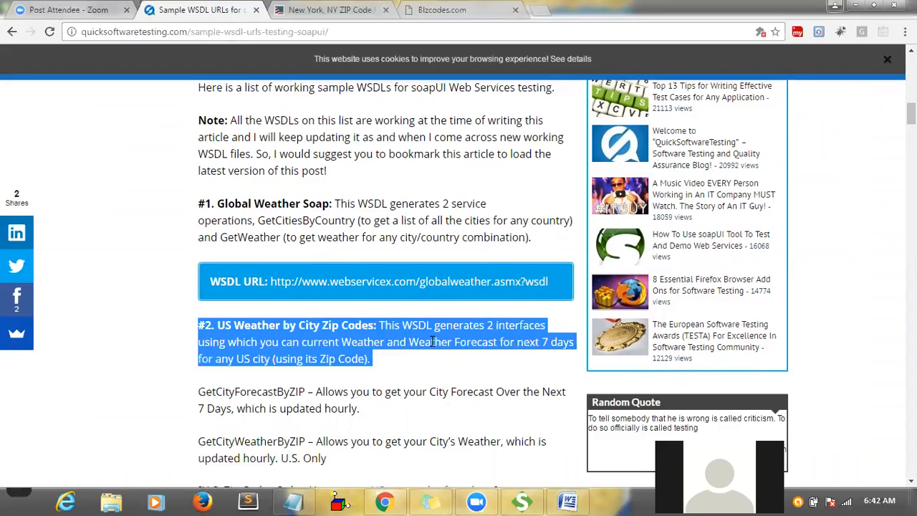
pyautogui.click(464, 370)
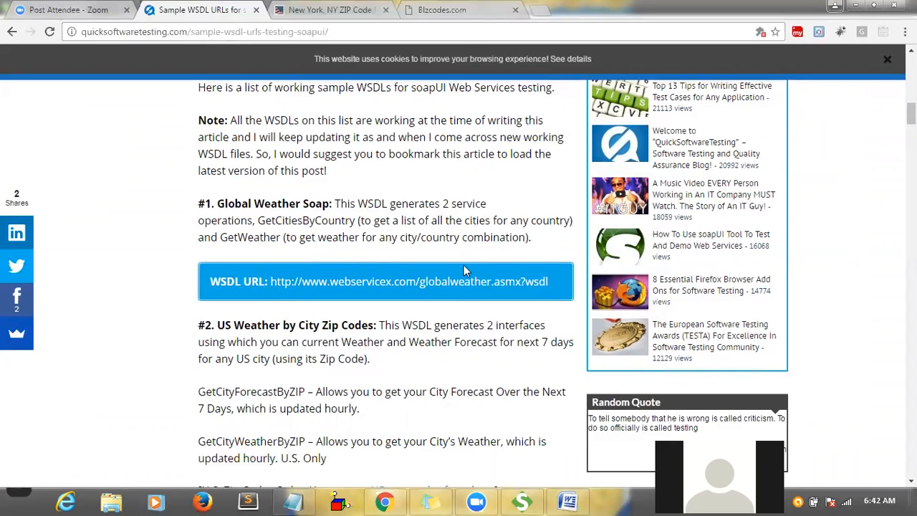
# - Close the blzcodes.com page and open a new blank browser tab
pyautogui.click(466, 13)
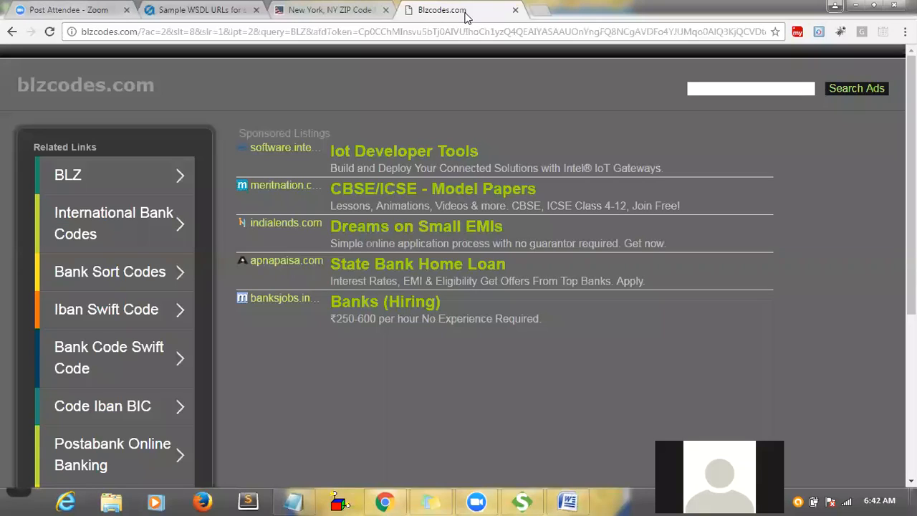
pyautogui.click(515, 10)
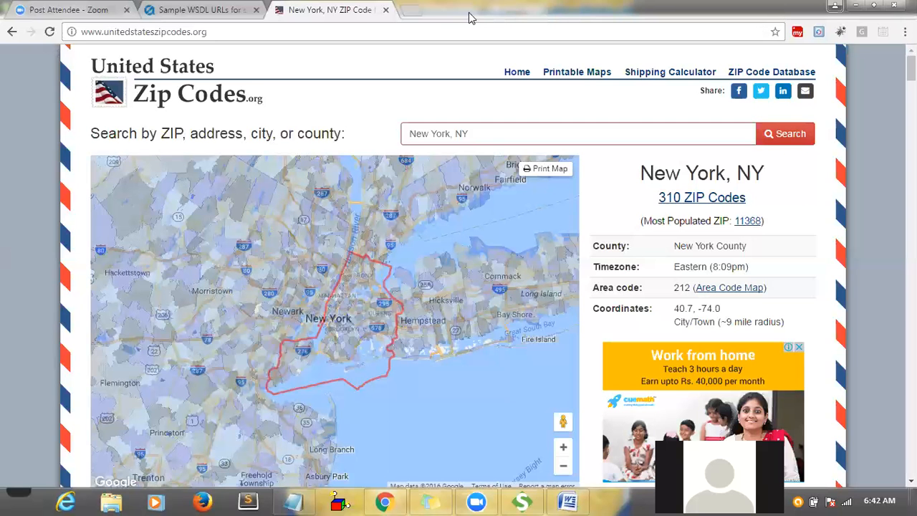
pyautogui.click(412, 10)
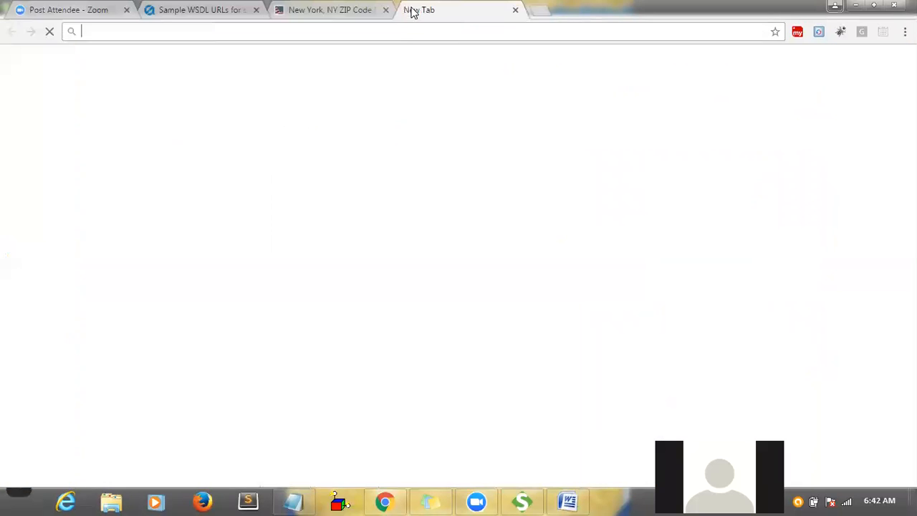